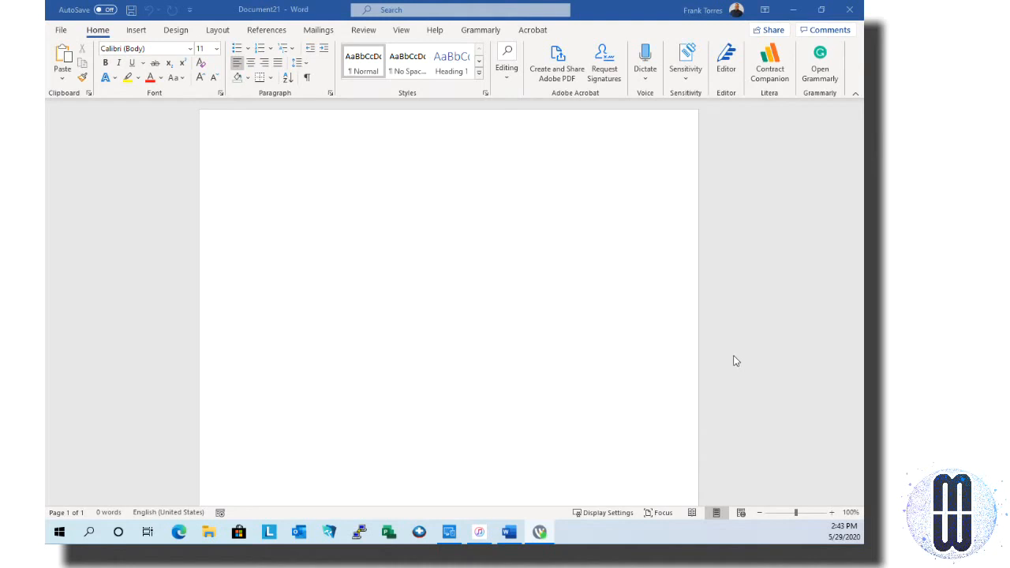
Type 'Title' on the blank page and apply the Title style to it
{"action": "left_click", "coordinate": [718, 250]}
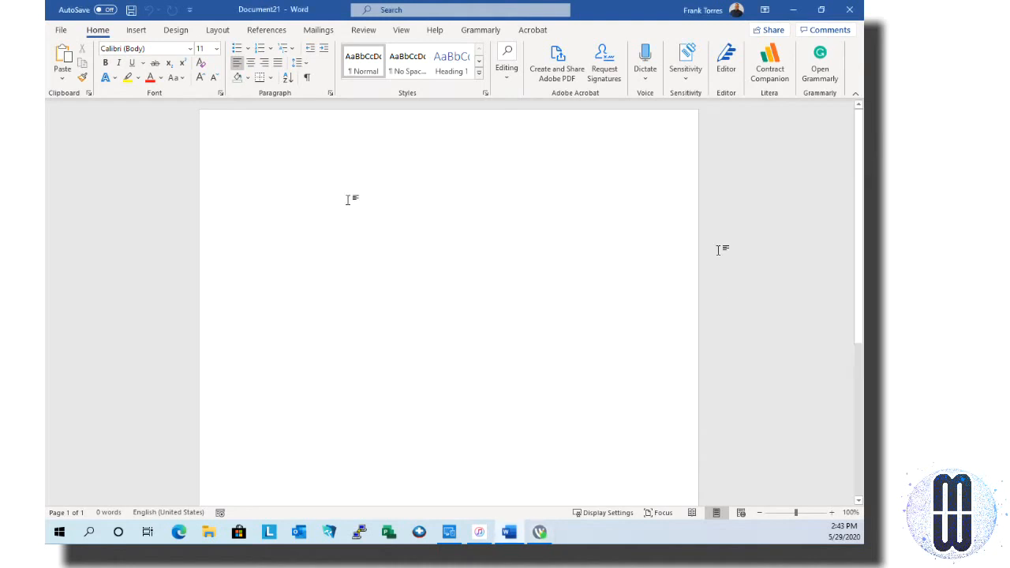
{"action": "type", "text": "Title"}
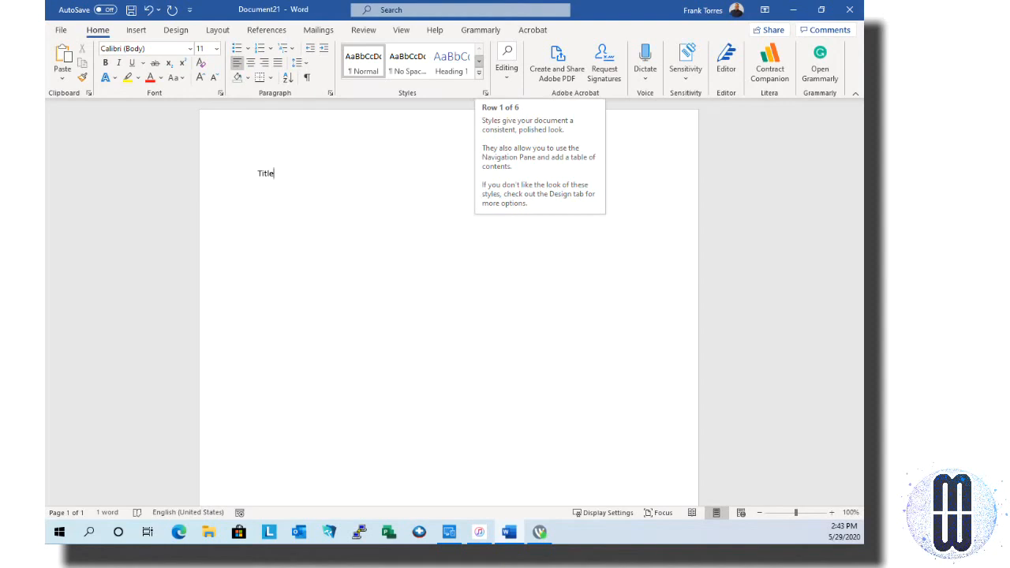
{"action": "left_click", "coordinate": [478, 60]}
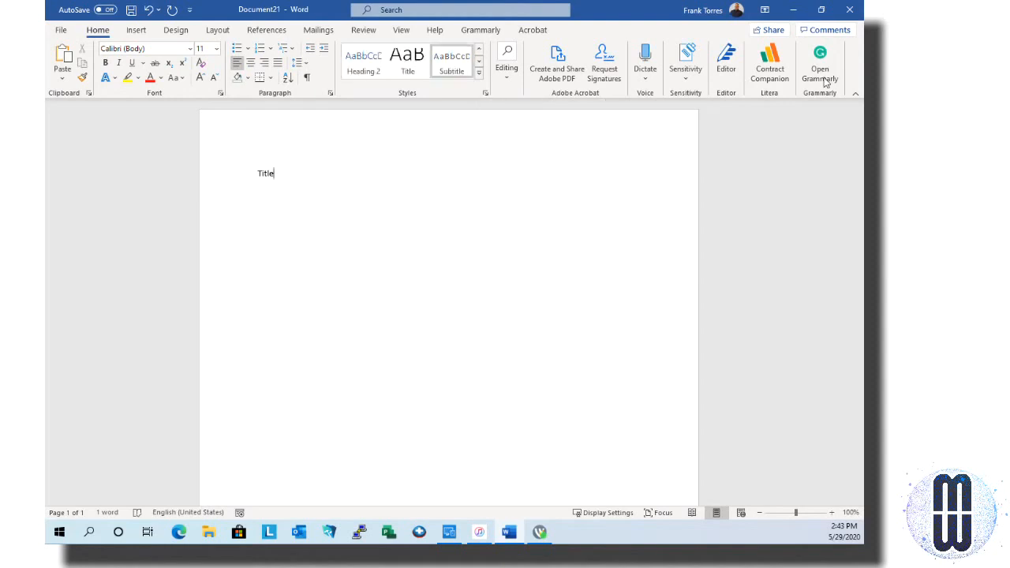
{"action": "left_click", "coordinate": [410, 61]}
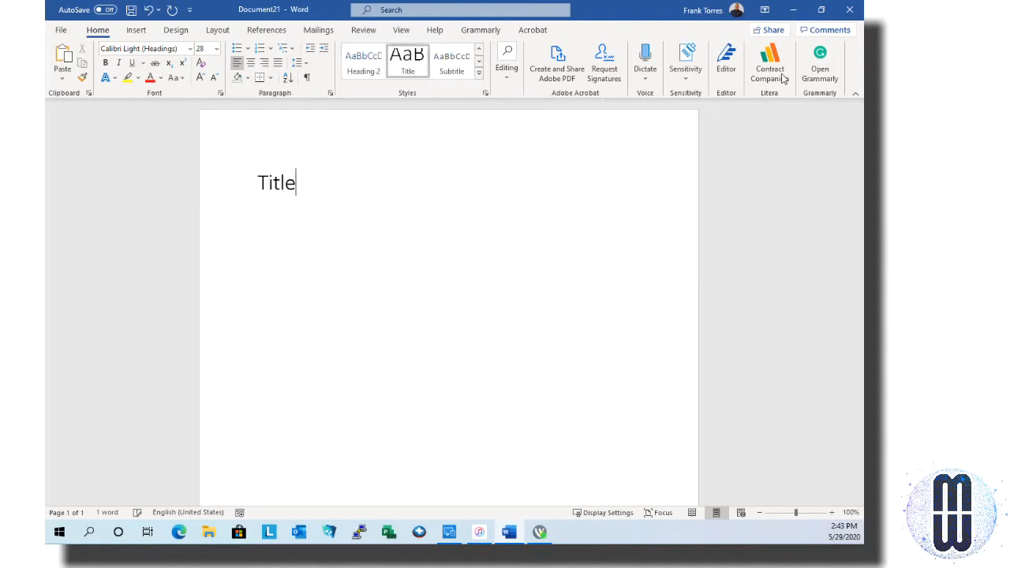
Add a 'First Name:' line followed by a row of underscores below the title
{"action": "key", "text": "Return"}
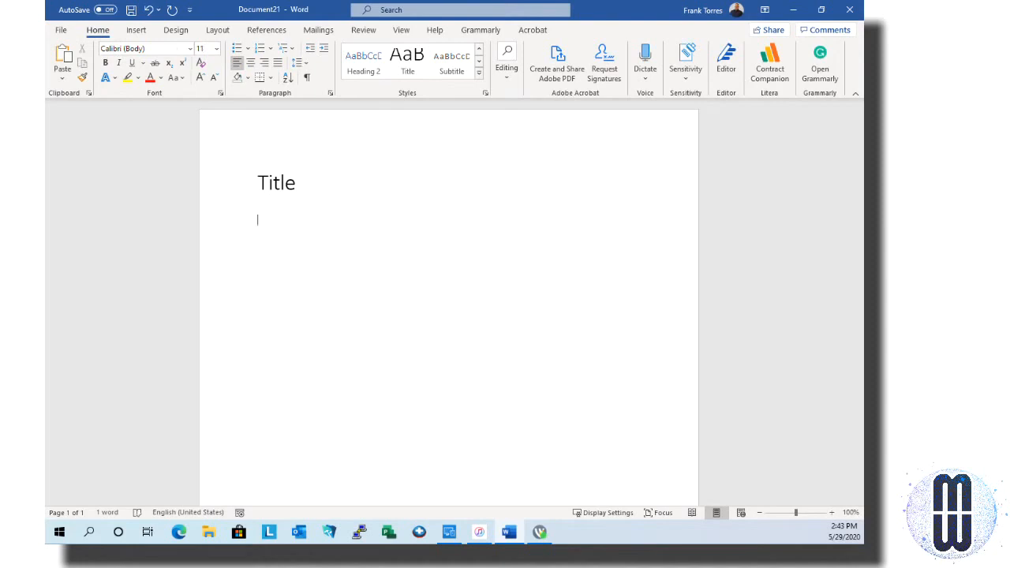
{"action": "type", "text": "Fr"}
{"action": "type", "text": "a"}
{"action": "type", "text": "n"}
{"action": "key", "text": "BackSpace"}
{"action": "key", "text": "BackSpace"}
{"action": "key", "text": "BackSpace"}
{"action": "type", "text": "irst Name:____________________________"}
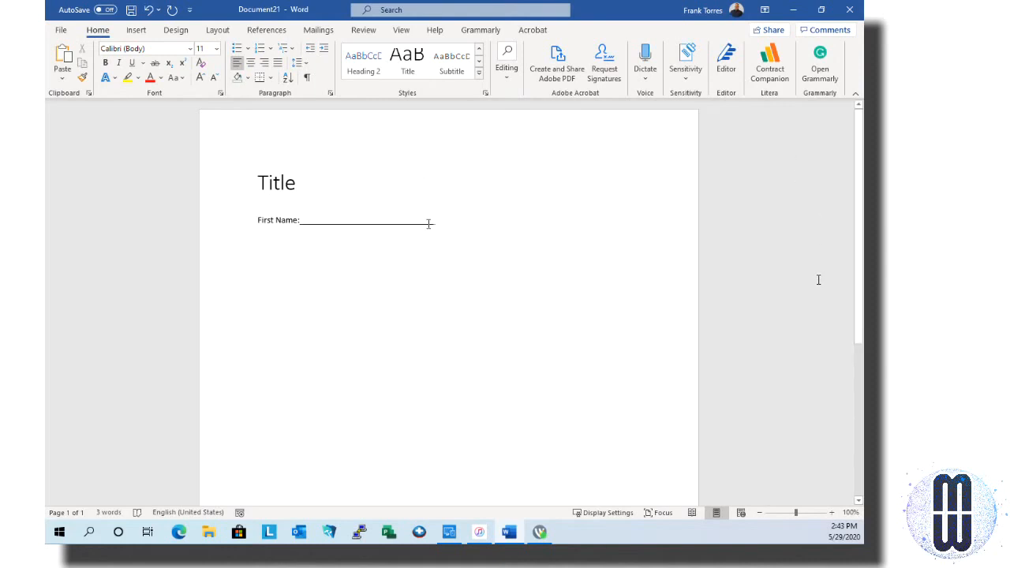
Delete the First Name line and insert a two-column, one-row table under the title
{"action": "left_click_drag", "start_coordinate": [436, 221], "coordinate": [266, 204]}
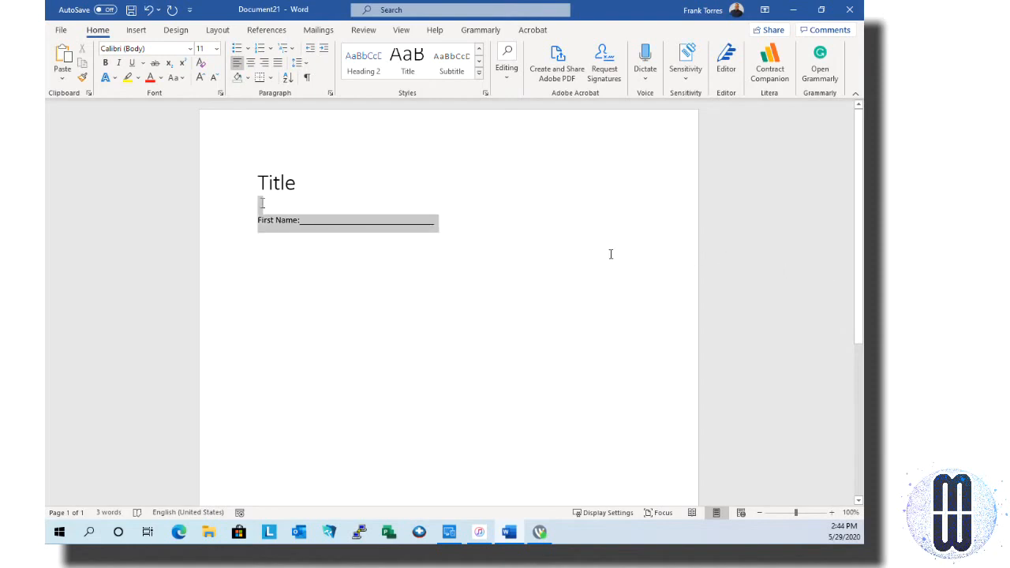
{"action": "key", "text": "Delete"}
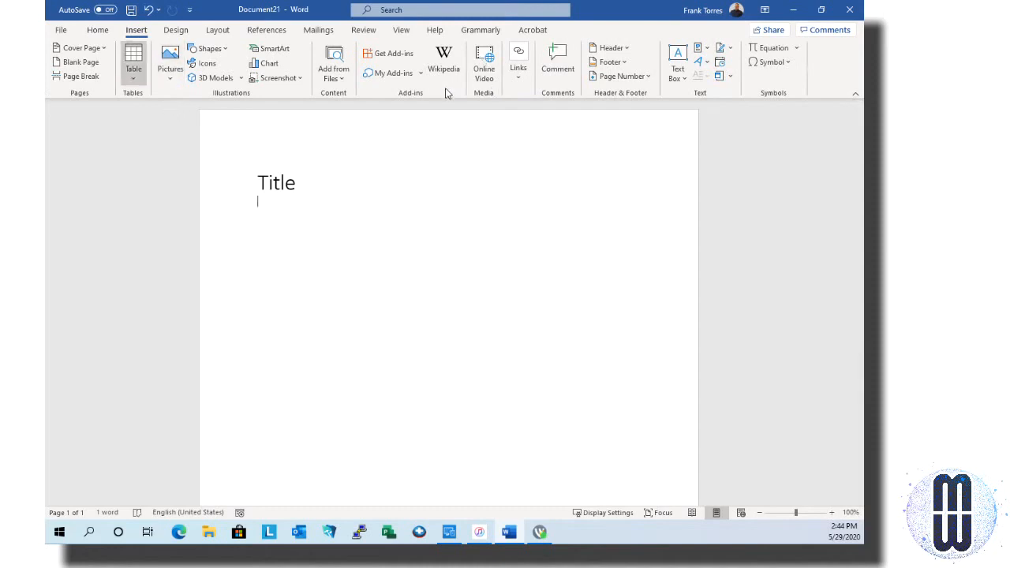
{"action": "left_click", "coordinate": [133, 63]}
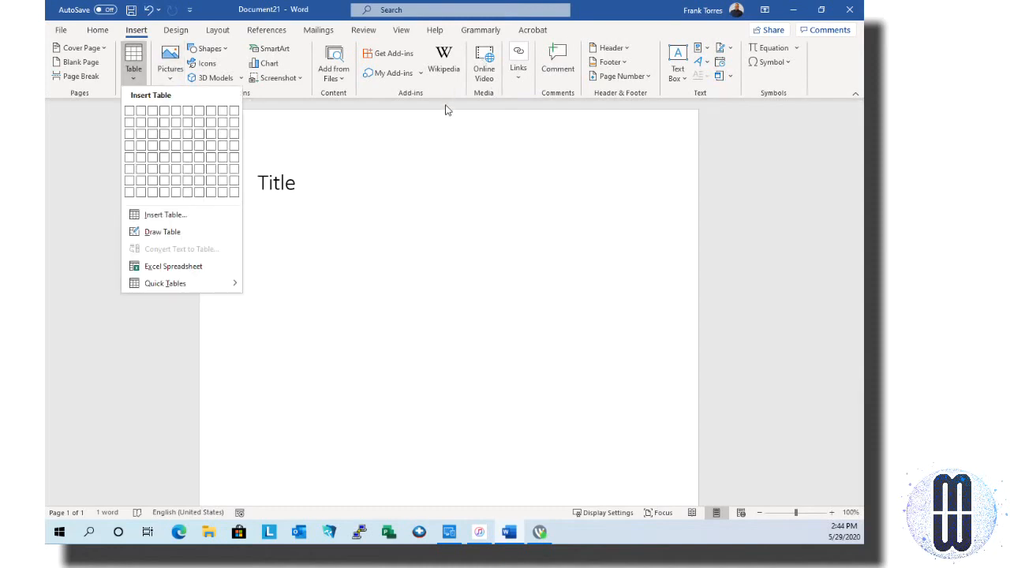
{"action": "key", "text": "Down"}
{"action": "key", "text": "Right"}
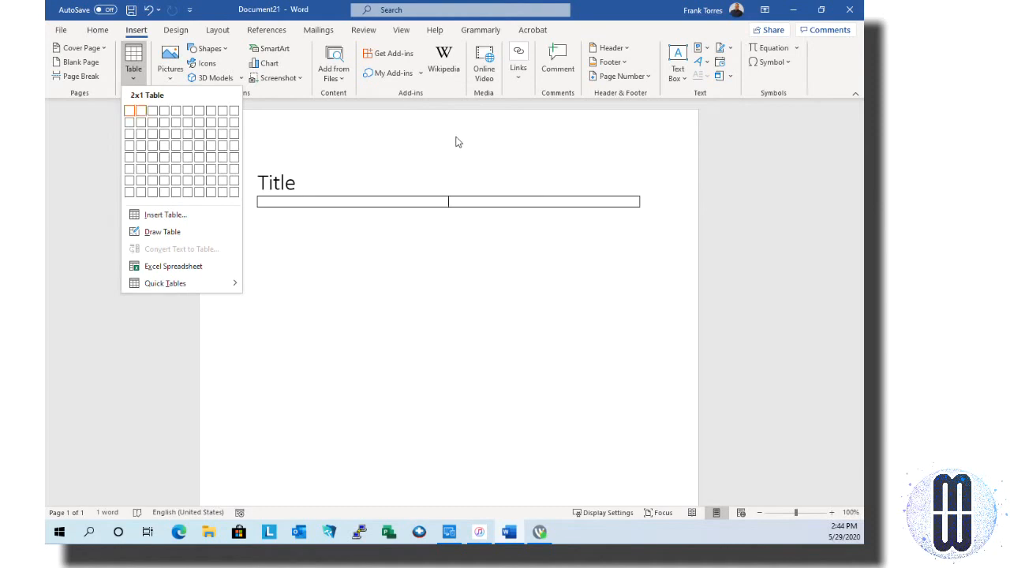
{"action": "key", "text": "Return"}
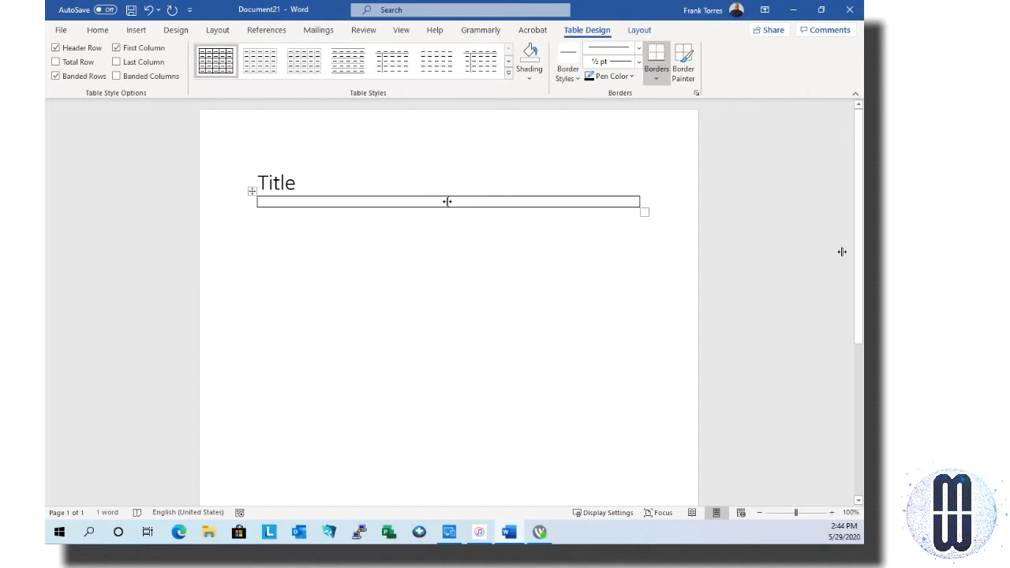
Narrow the first column, type 'First Name' in it, and add a blank paragraph after Title
{"action": "left_click_drag", "start_coordinate": [447, 201], "coordinate": [326, 193]}
{"action": "type", "text": "Fi"}
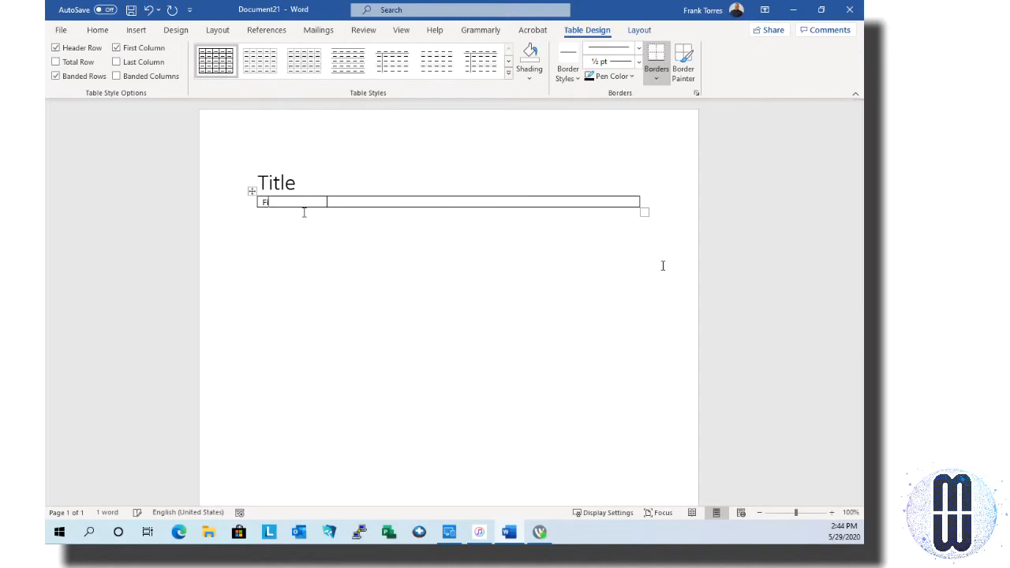
{"action": "type", "text": "rst Name"}
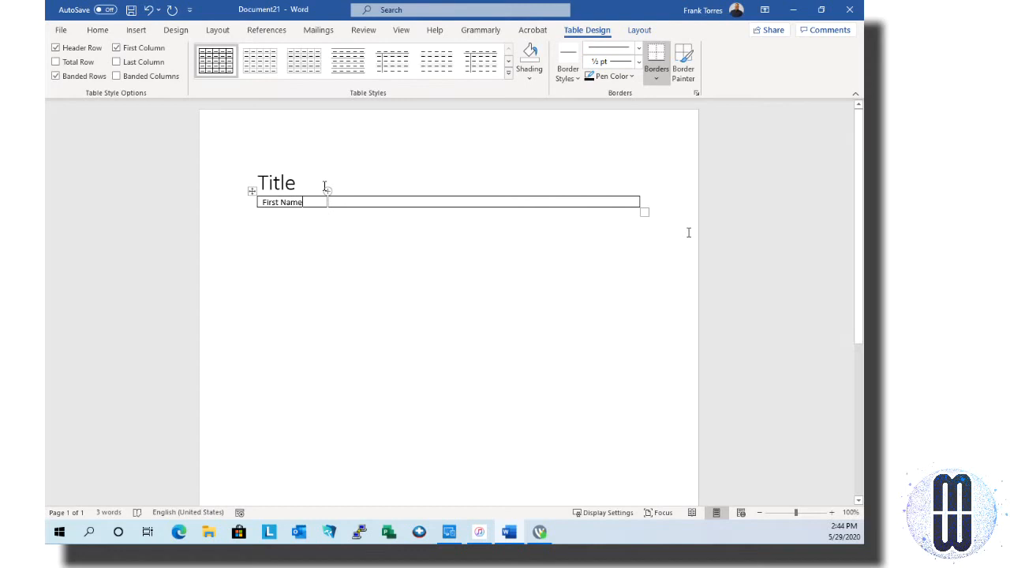
{"action": "left_click", "coordinate": [301, 182]}
{"action": "key", "text": "Return"}
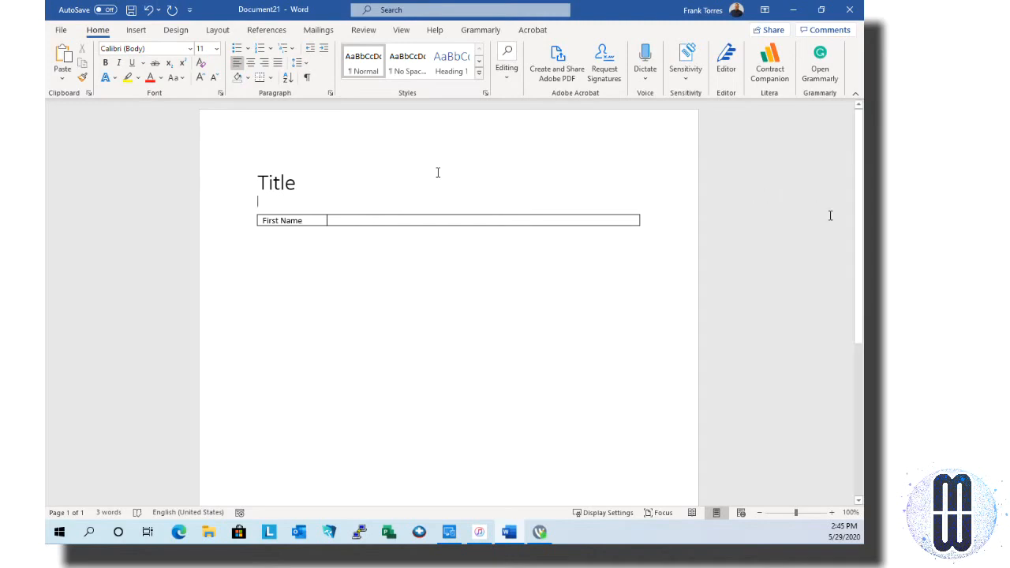
Remove the empty paragraph above the table, then undo to restore it
{"action": "key", "text": "BackSpace"}
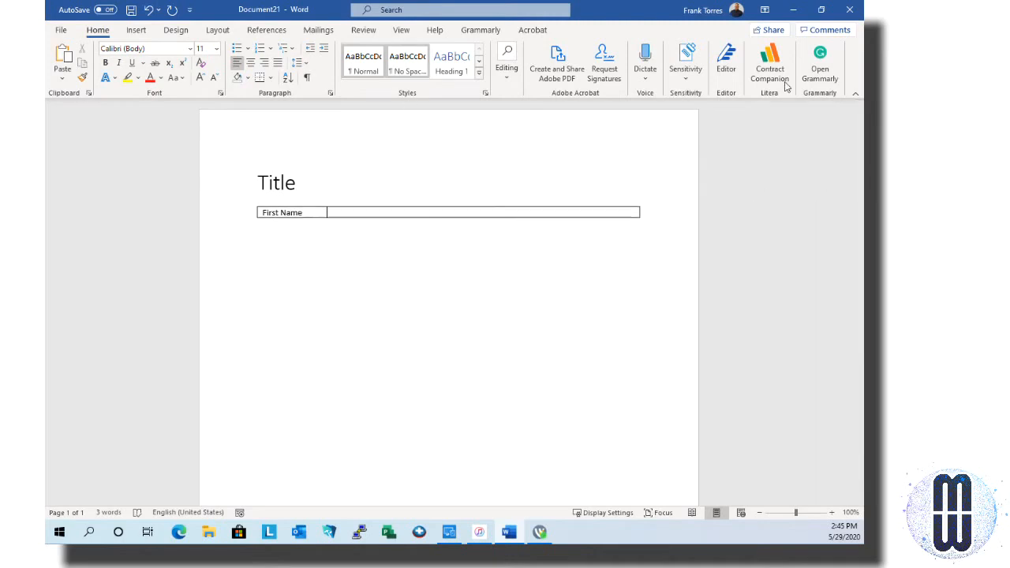
{"action": "key", "text": "ctrl+z"}
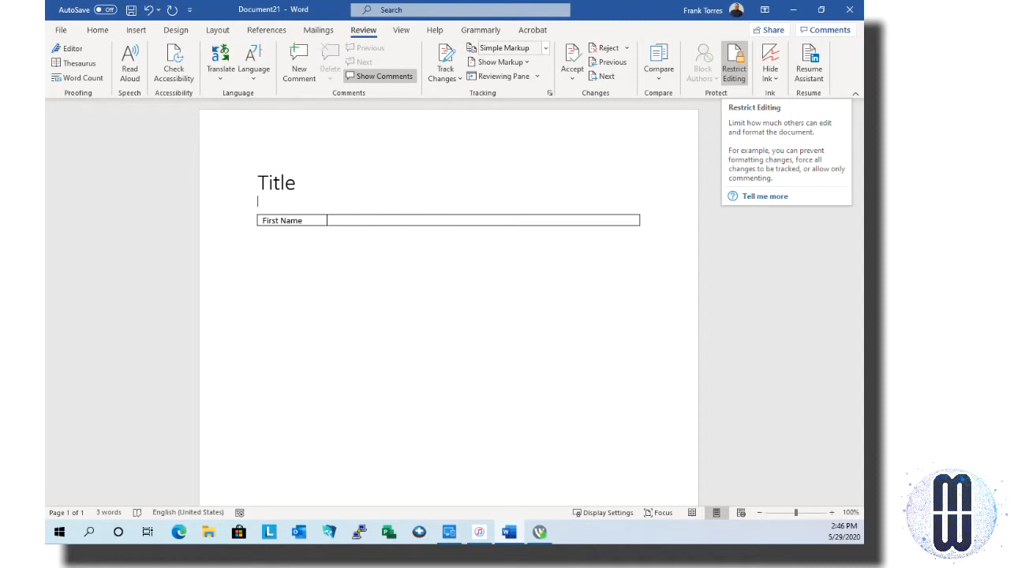
Open Restrict Editing, dismiss the tip, and allow only No changes (Read only) editing
{"action": "left_click", "coordinate": [735, 64]}
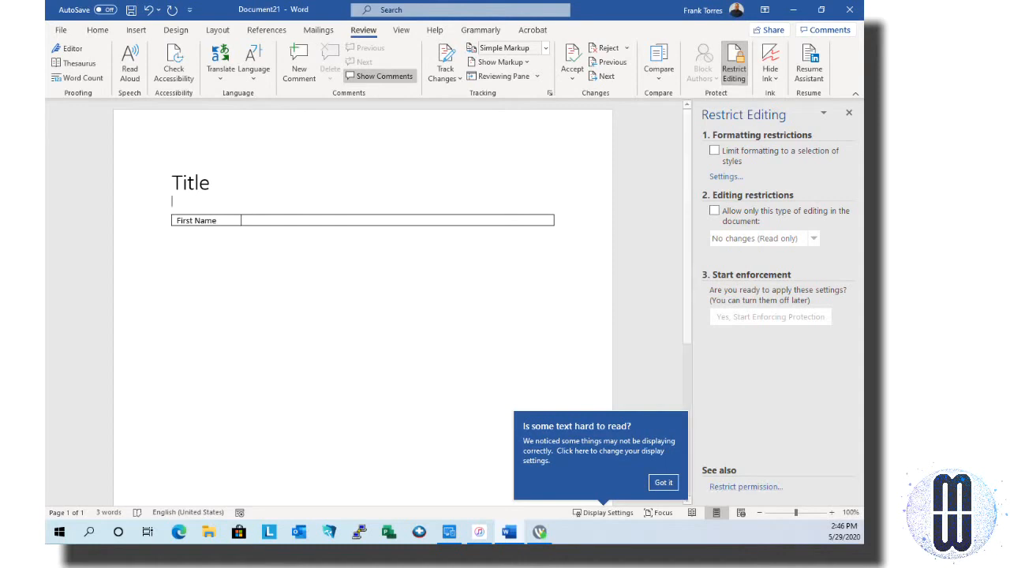
{"action": "left_click", "coordinate": [669, 484]}
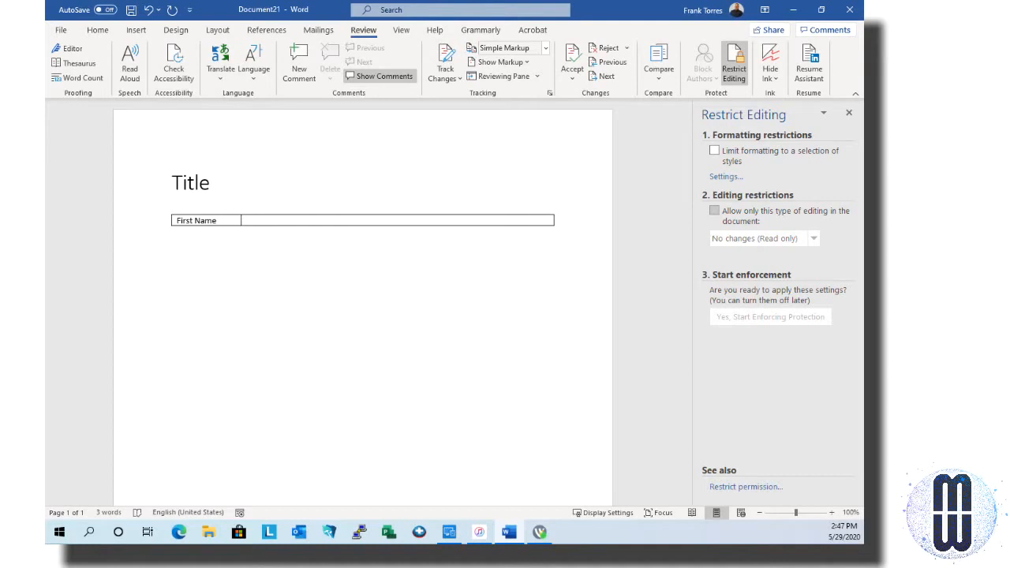
{"action": "left_click", "coordinate": [714, 210]}
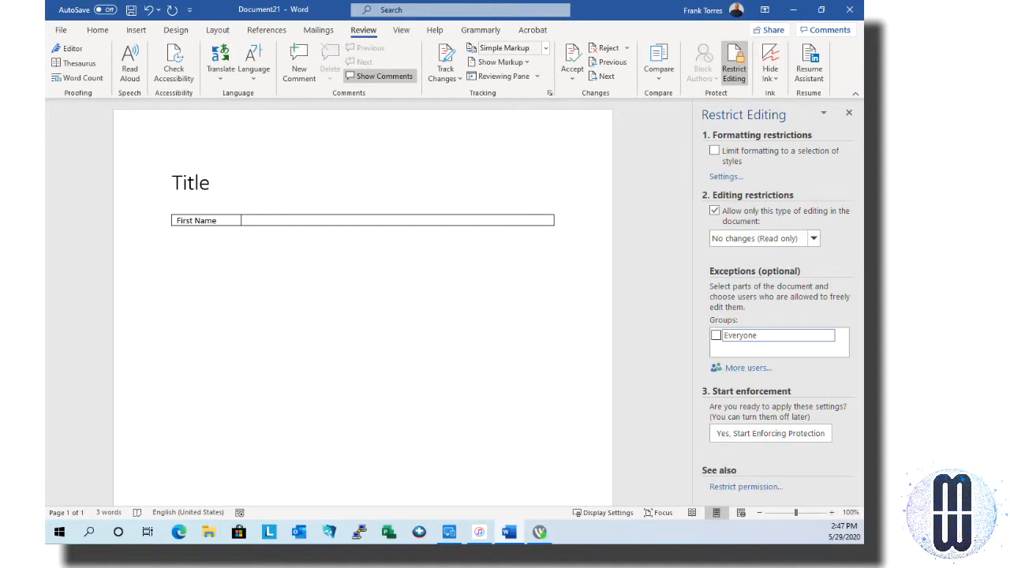
Use More users to add a user's e-mail address as an individual editing exception
{"action": "left_click", "coordinate": [738, 371]}
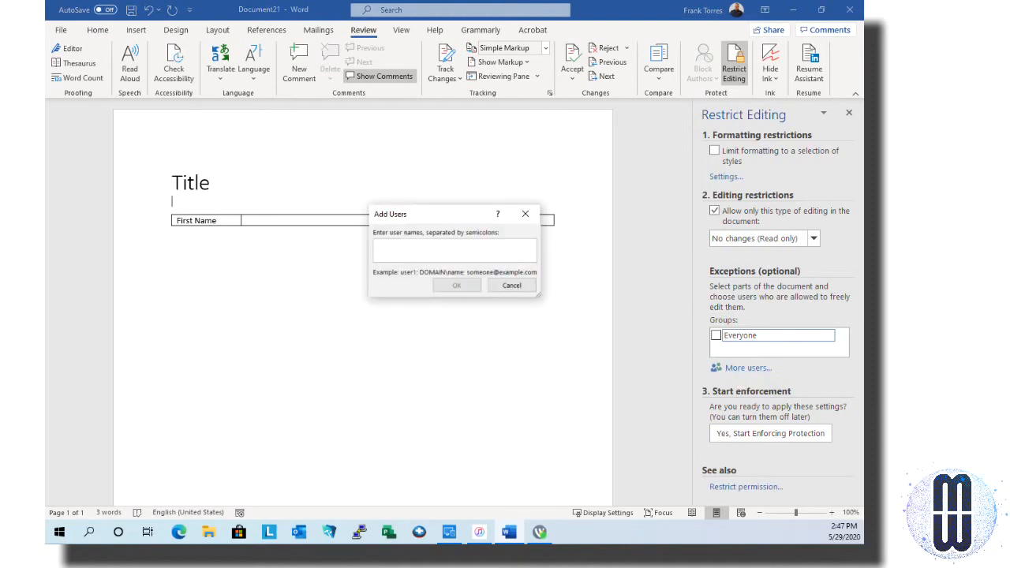
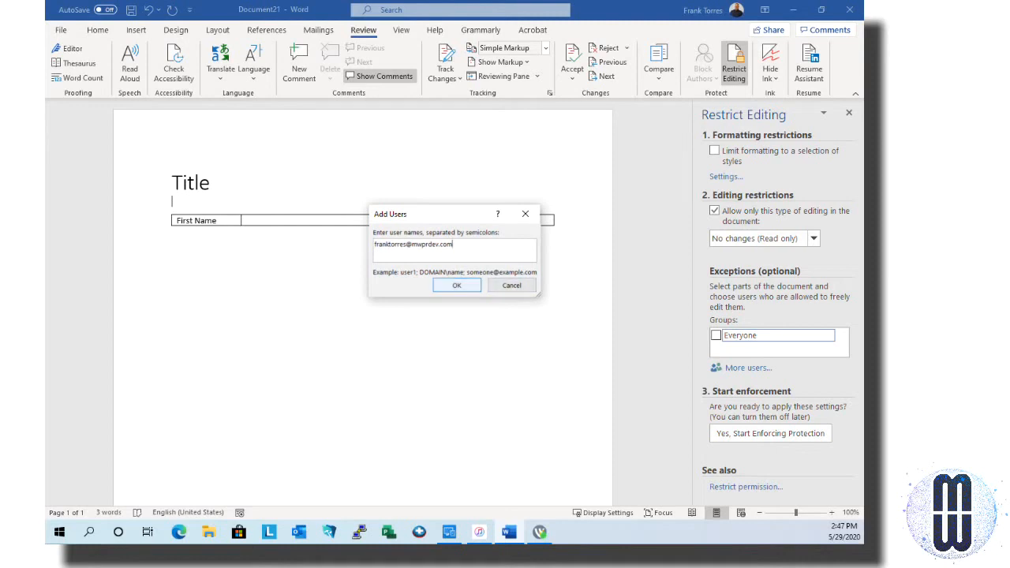
{"action": "left_click", "coordinate": [473, 281]}
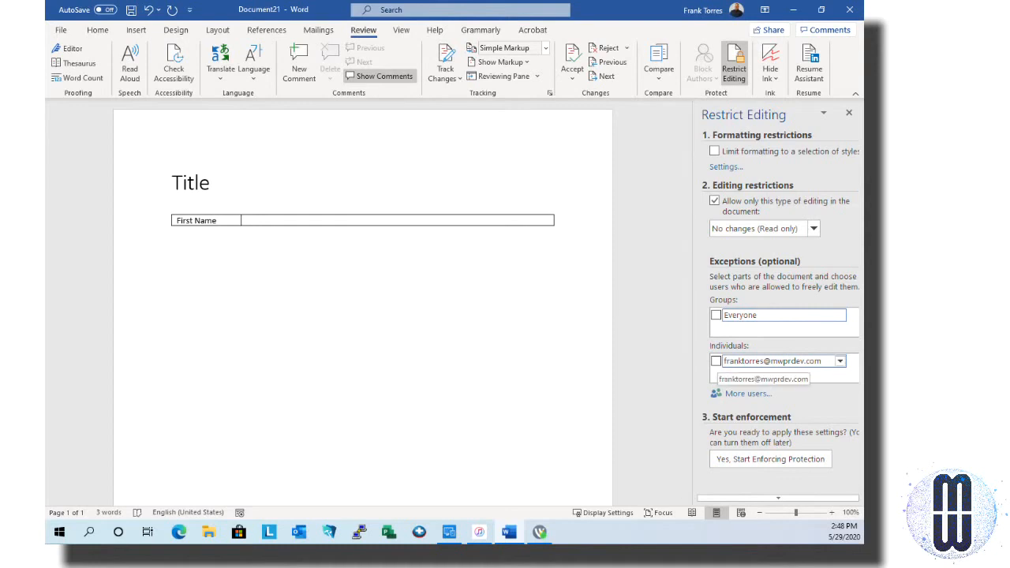
Tick and then untick the individual user's exception checkbox, keeping the document read-only
{"action": "left_click", "coordinate": [716, 361]}
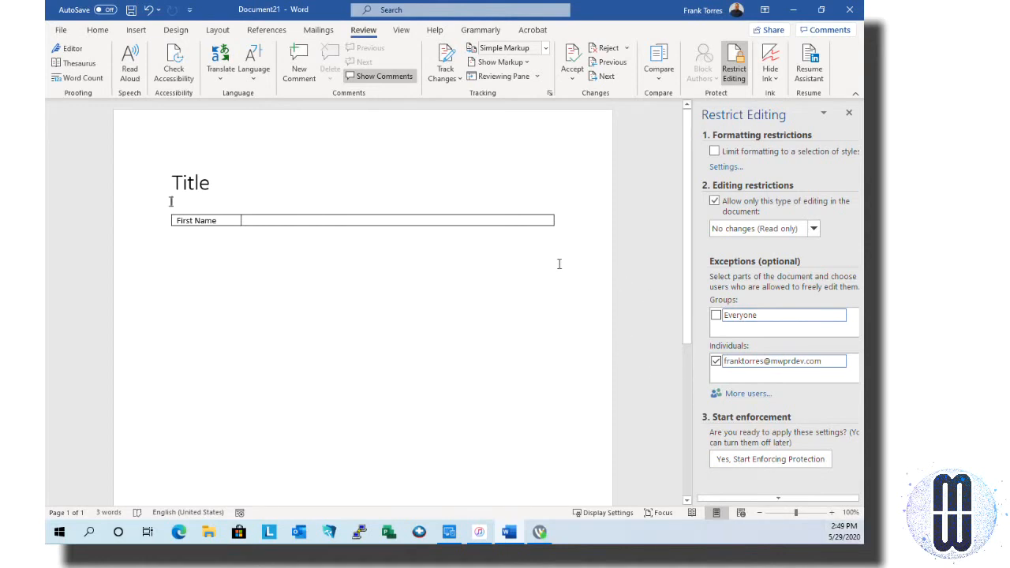
{"action": "left_click", "coordinate": [458, 250]}
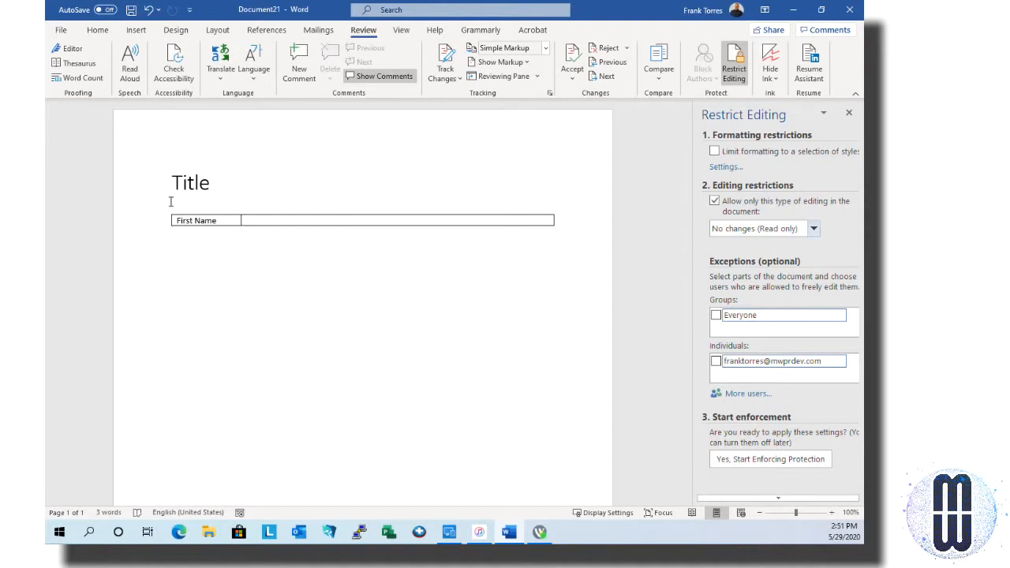
Change the allowed editing type from No changes to Filling in forms
{"action": "key", "text": "alt+Down"}
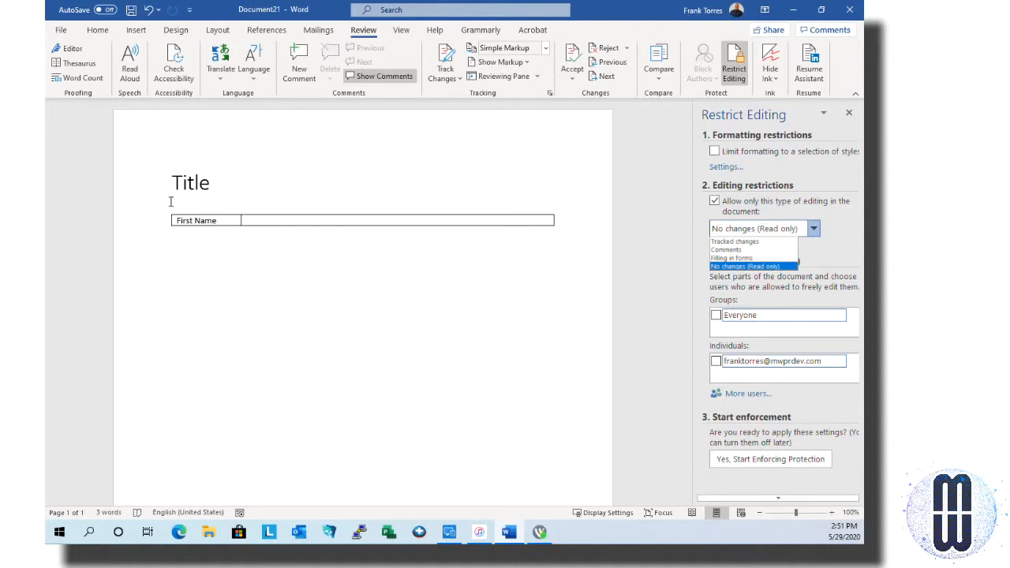
{"action": "key", "text": "Up"}
{"action": "key", "text": "Up"}
{"action": "key", "text": "Up"}
{"action": "key", "text": "Down"}
{"action": "key", "text": "Down"}
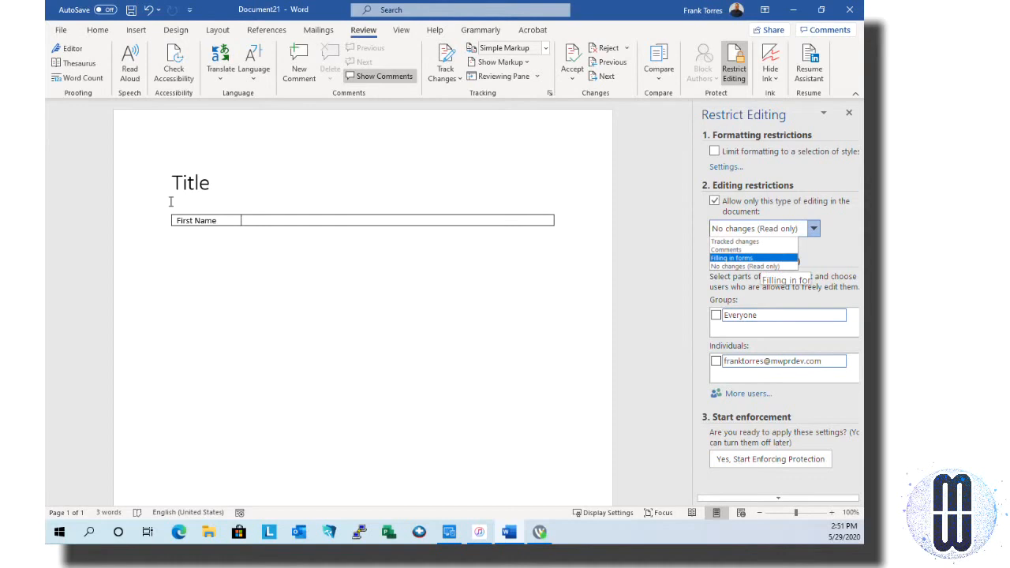
{"action": "key", "text": "Return"}
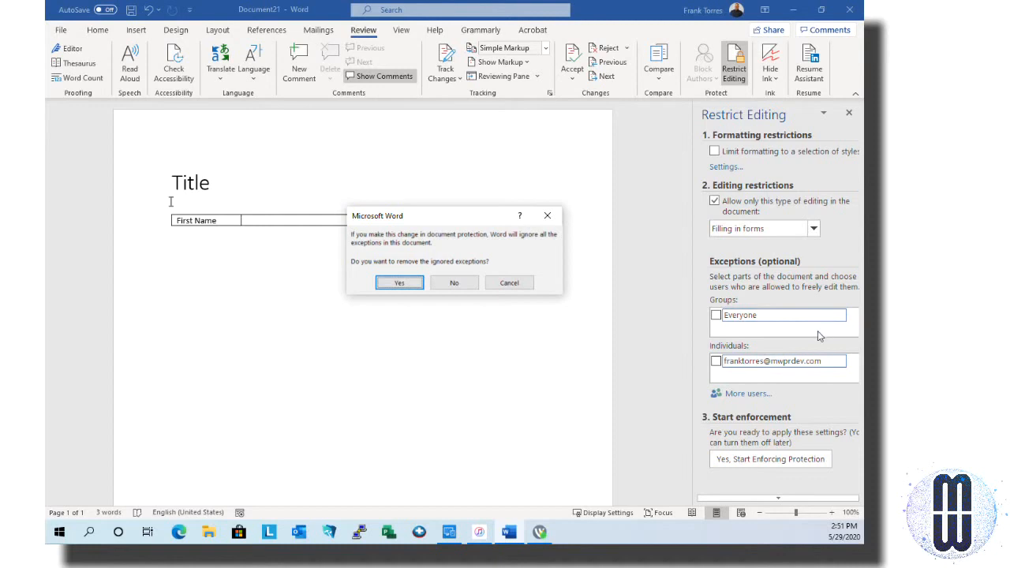
Answer Yes to remove the ignored editing exceptions
{"action": "key", "text": "Tab"}
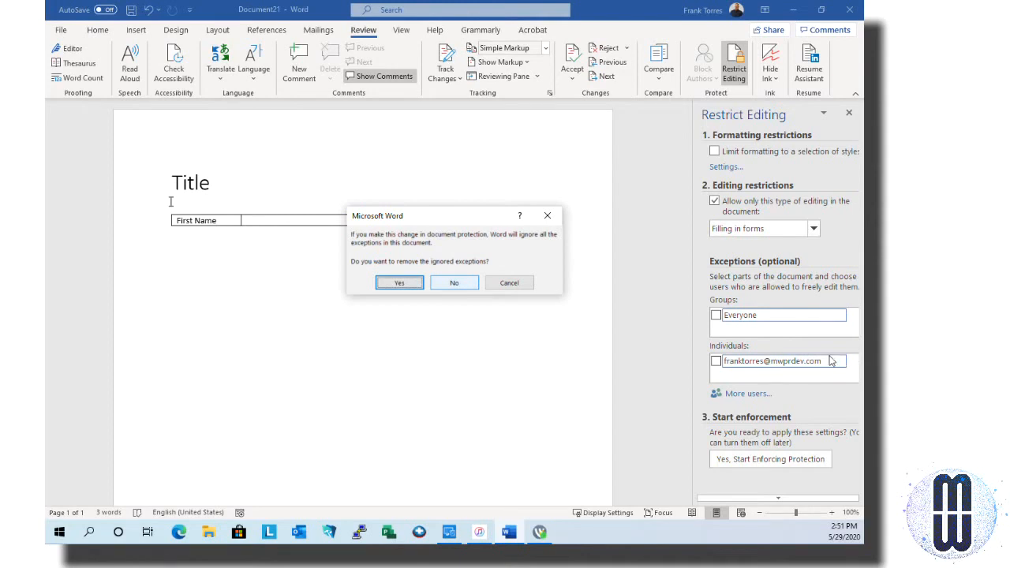
{"action": "key", "text": "shift+Tab"}
{"action": "key", "text": "Return"}
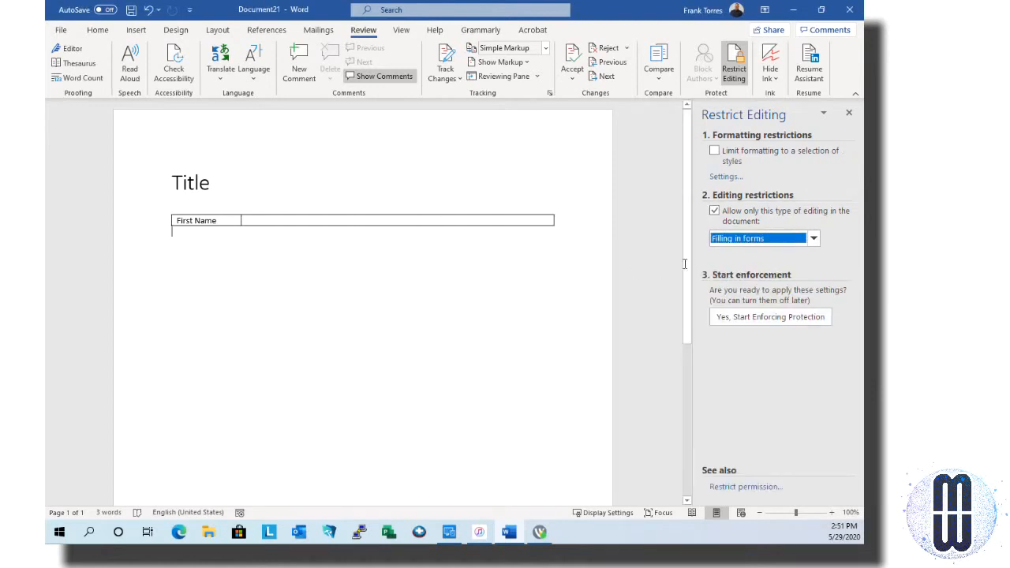
Enable the formatting style limit, browse its Settings dialog, cancel it, and turn the limit off
{"action": "left_click", "coordinate": [714, 150]}
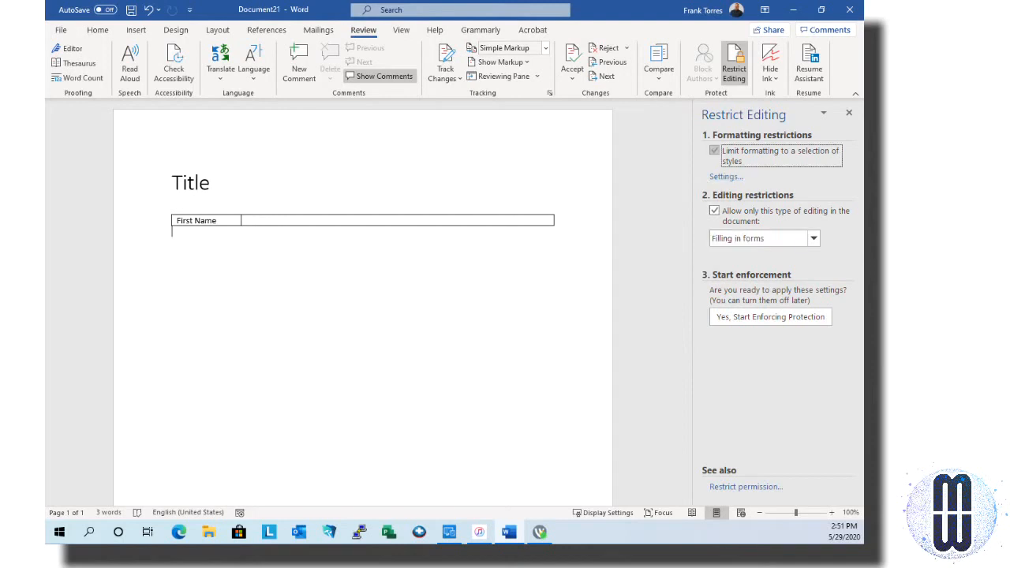
{"action": "left_click", "coordinate": [726, 178]}
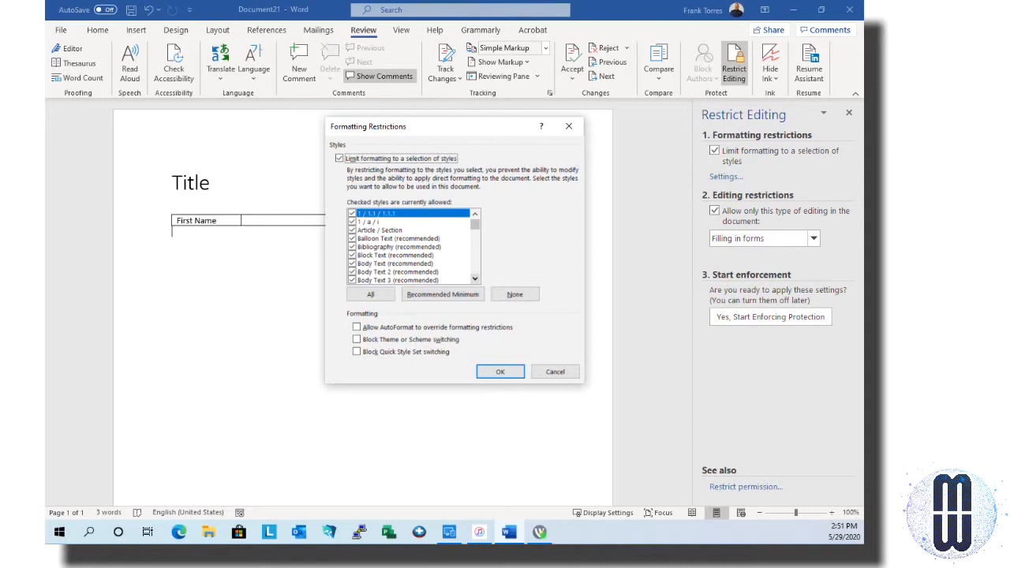
{"action": "scroll", "coordinate": [410, 247], "scroll_direction": "down", "scroll_amount": 2}
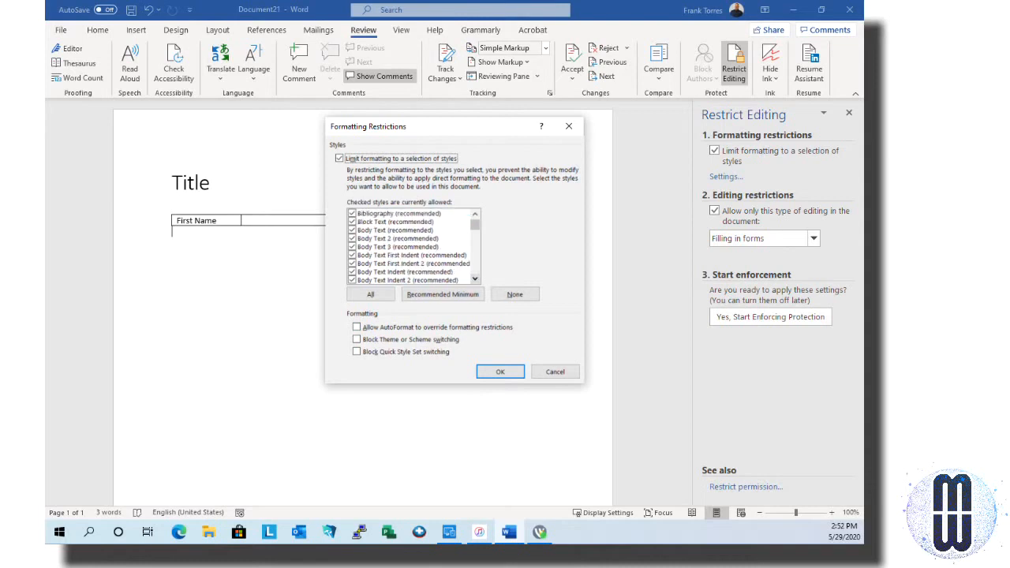
{"action": "scroll", "coordinate": [411, 246], "scroll_direction": "down", "scroll_amount": 1}
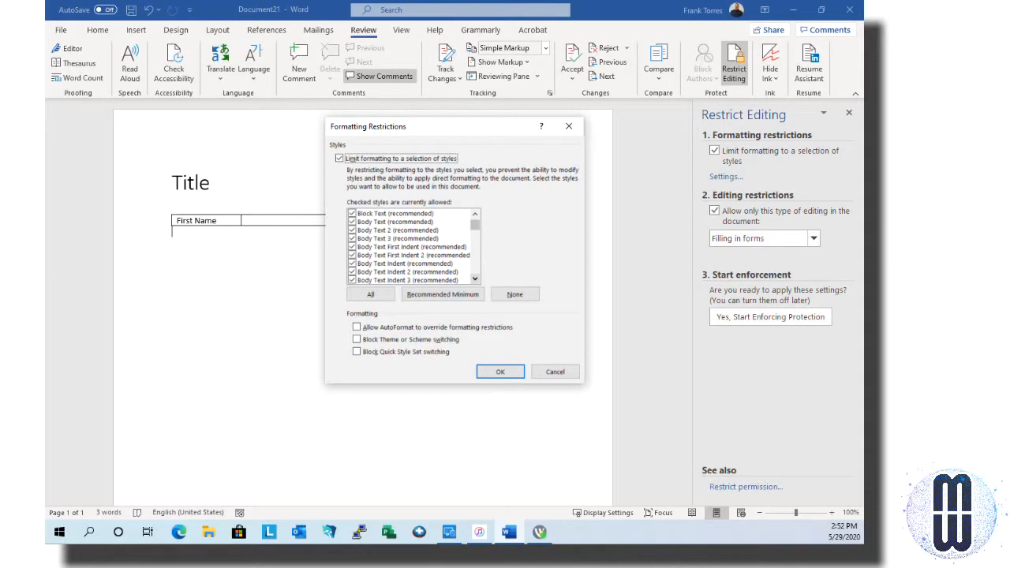
{"action": "scroll", "coordinate": [410, 246], "scroll_direction": "down", "scroll_amount": 1}
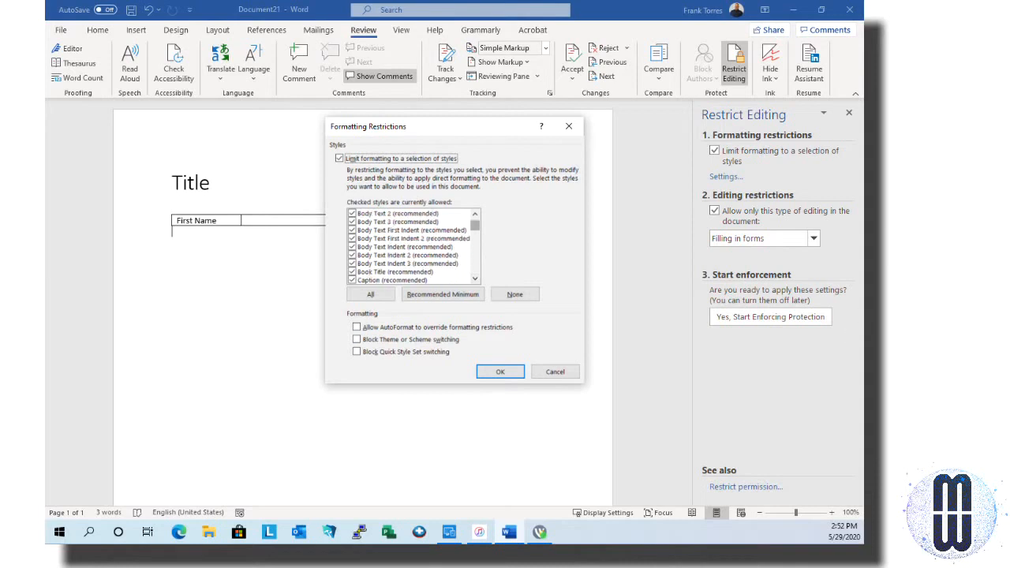
{"action": "left_click_drag", "start_coordinate": [474, 225], "coordinate": [474, 231]}
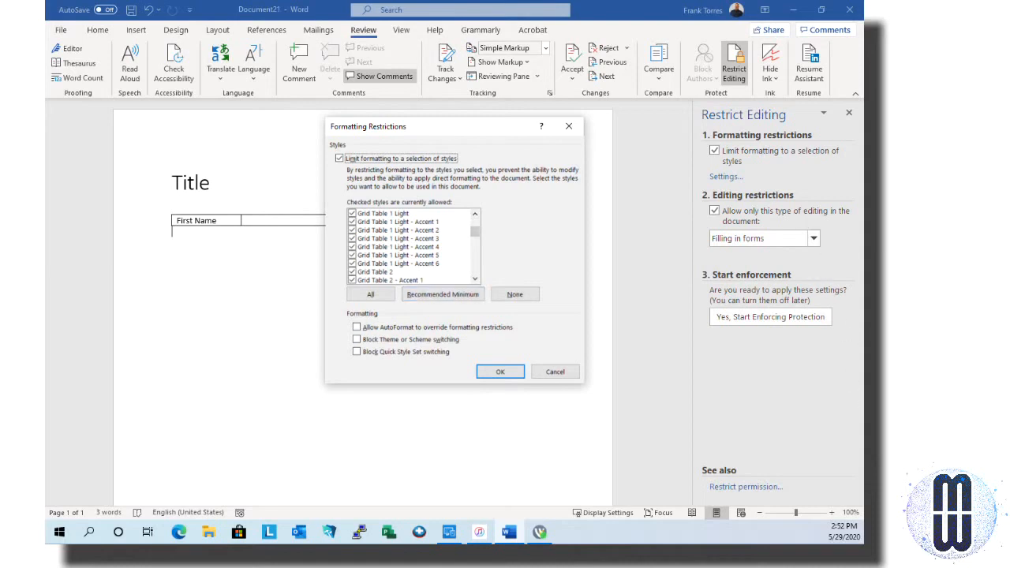
{"action": "left_click", "coordinate": [539, 369]}
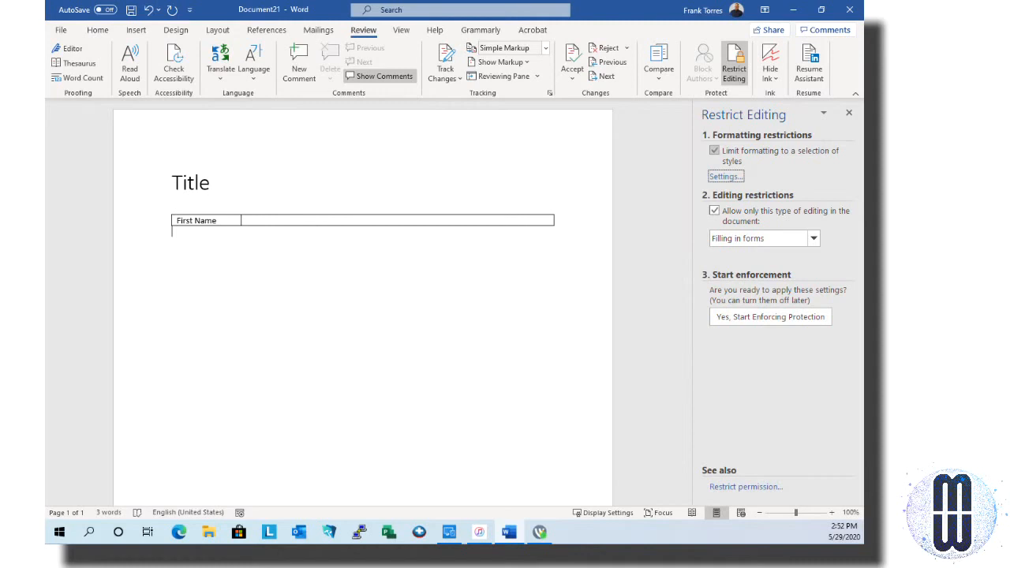
{"action": "left_click", "coordinate": [714, 150]}
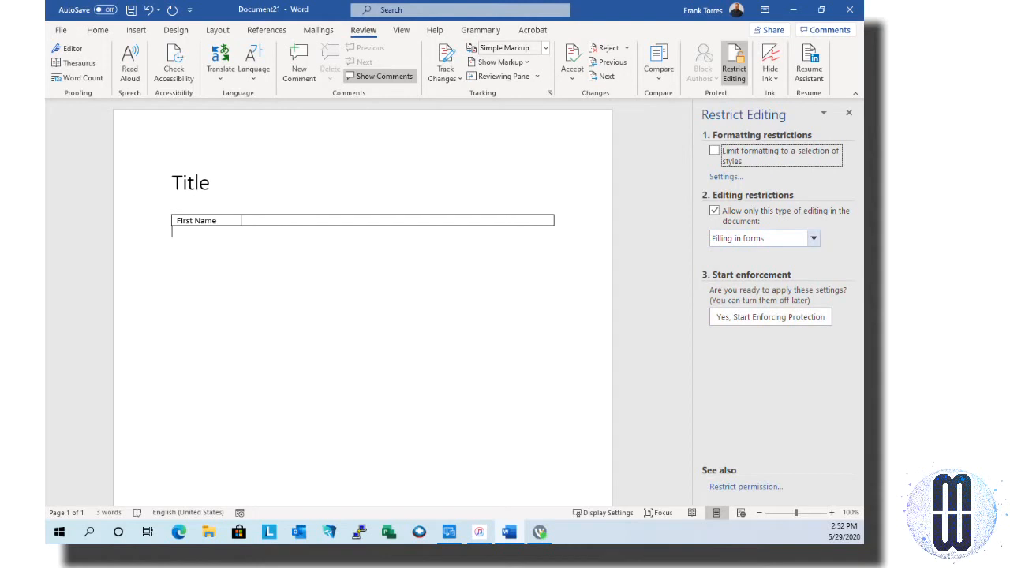
Keep Filling in forms as the restriction and start enforcing protection
{"action": "left_click", "coordinate": [813, 238]}
{"action": "left_click", "coordinate": [732, 268]}
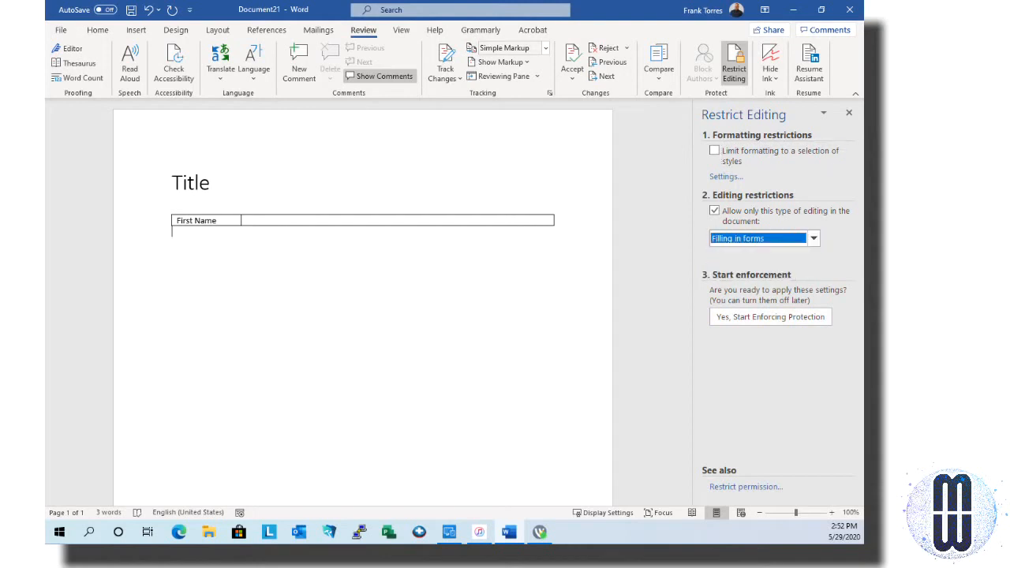
{"action": "left_click", "coordinate": [770, 316]}
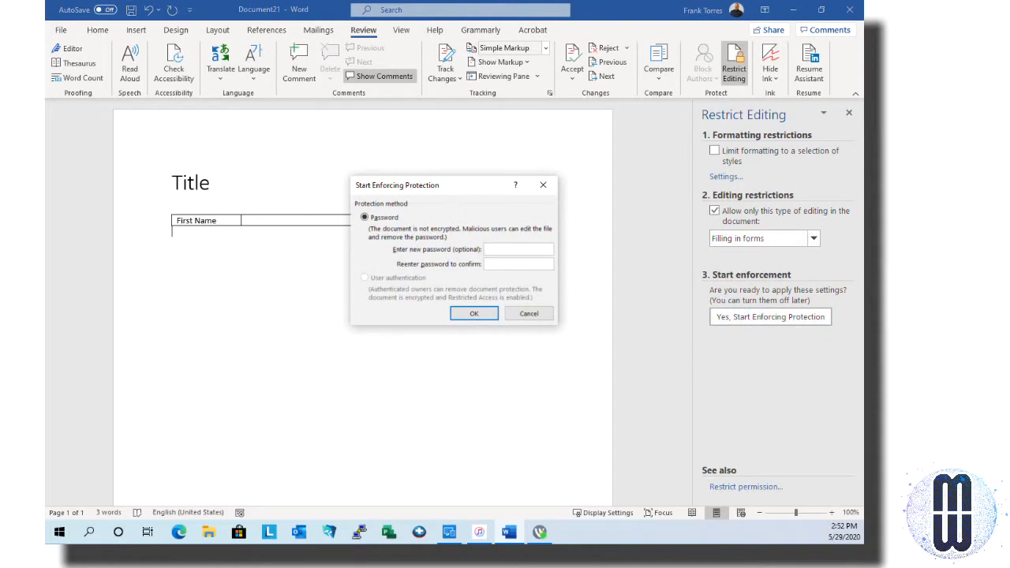
Cancel the protection password prompt, click into the form, and reopen the formatting restriction Settings
{"action": "left_click", "coordinate": [523, 315]}
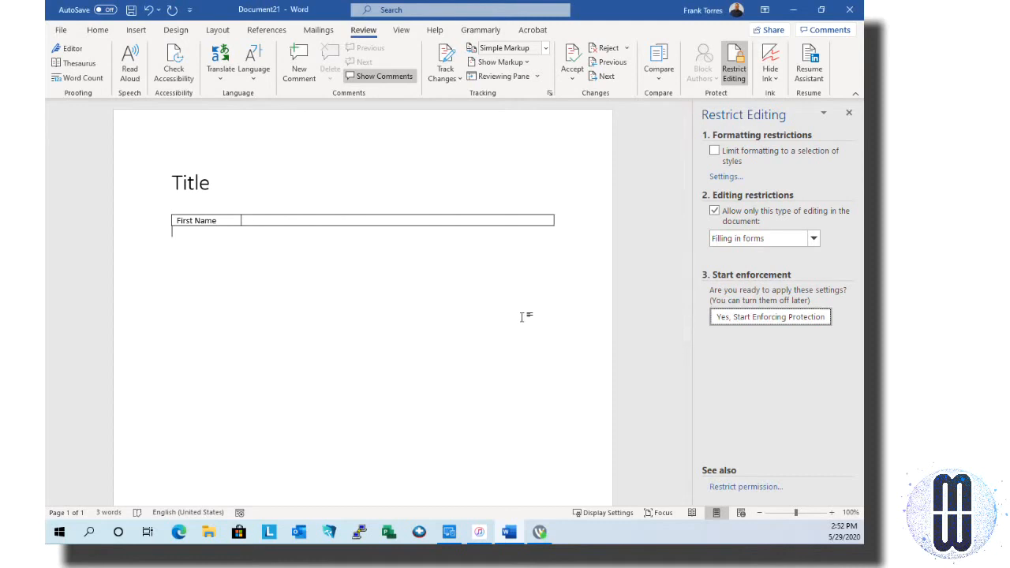
{"action": "left_click", "coordinate": [358, 214]}
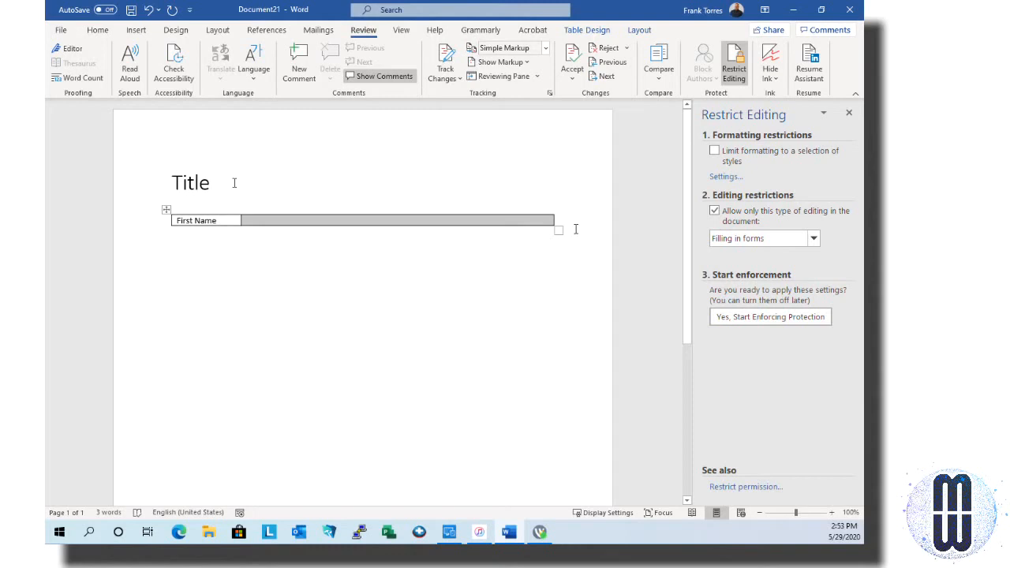
{"action": "mouse_move", "coordinate": [234, 183]}
{"action": "left_mouse_down"}
{"action": "mouse_move", "coordinate": [182, 183]}
{"action": "mouse_move", "coordinate": [234, 184]}
{"action": "left_mouse_up"}
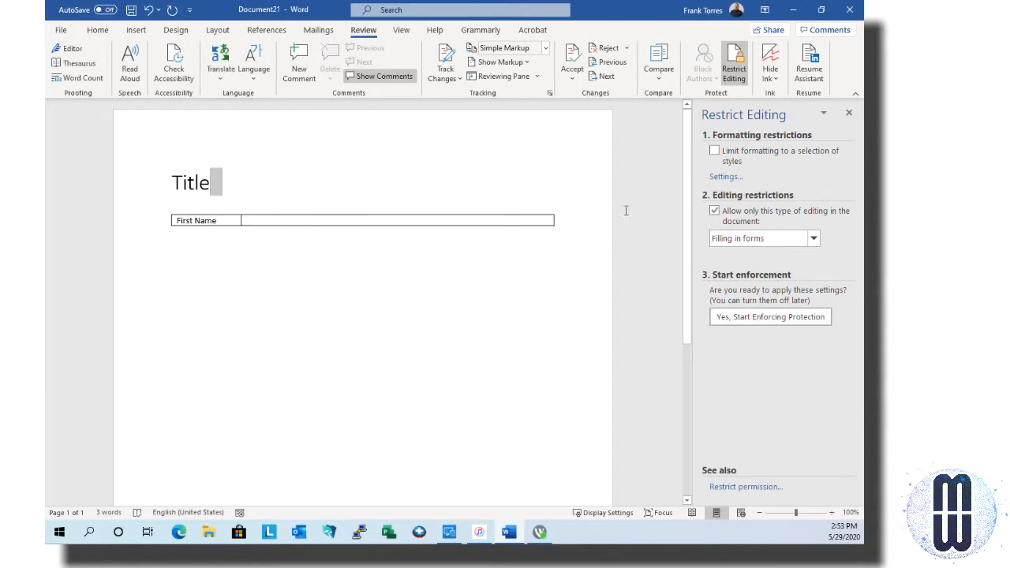
{"action": "left_click", "coordinate": [734, 176]}
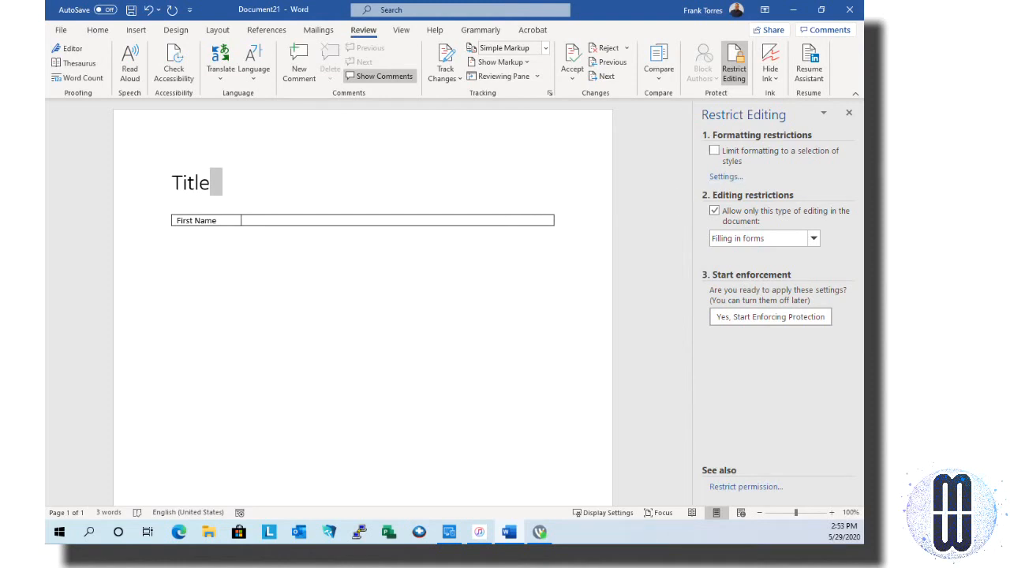
Tick Block Theme or Scheme switching, Block Quick Style Set switching, and Limit formatting to selected styles
{"action": "left_click", "coordinate": [725, 177]}
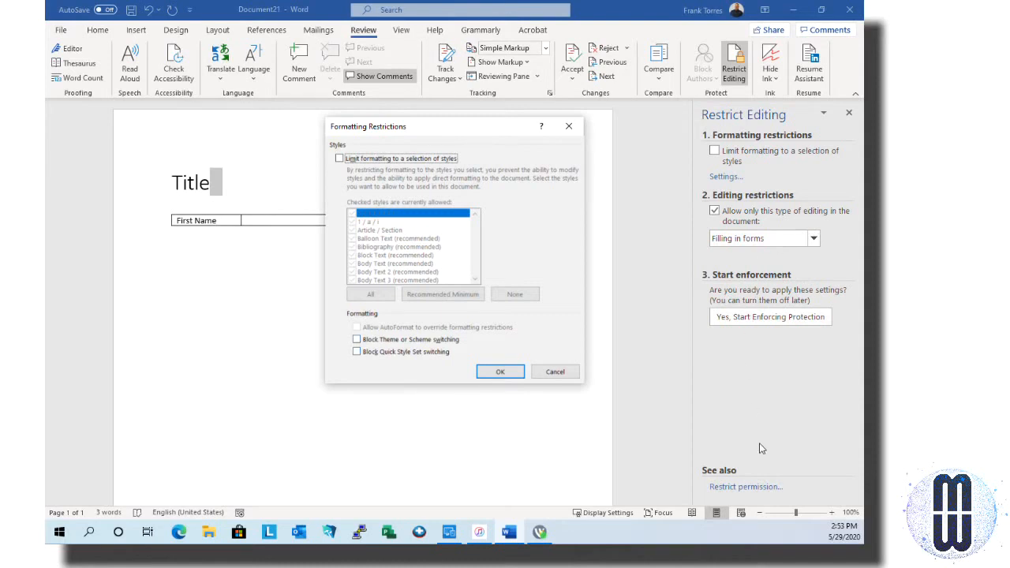
{"action": "key", "text": "alt+w"}
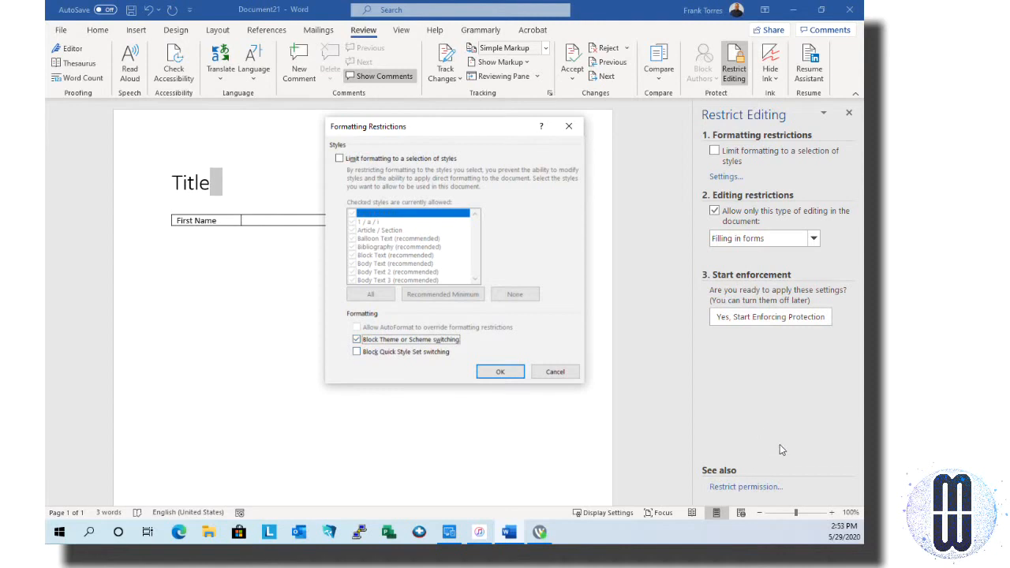
{"action": "key", "text": "alt+k"}
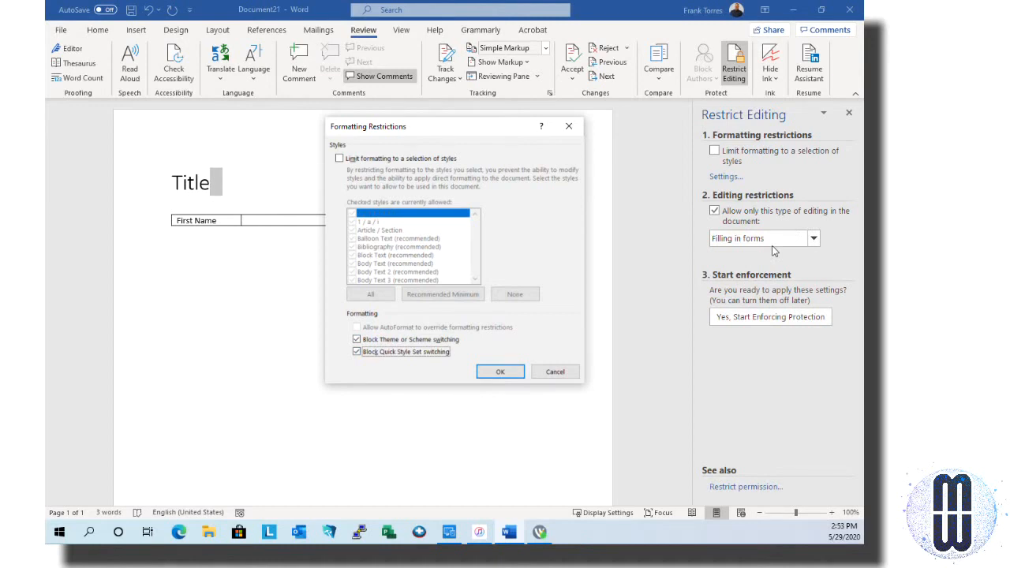
{"action": "key", "text": "alt+m"}
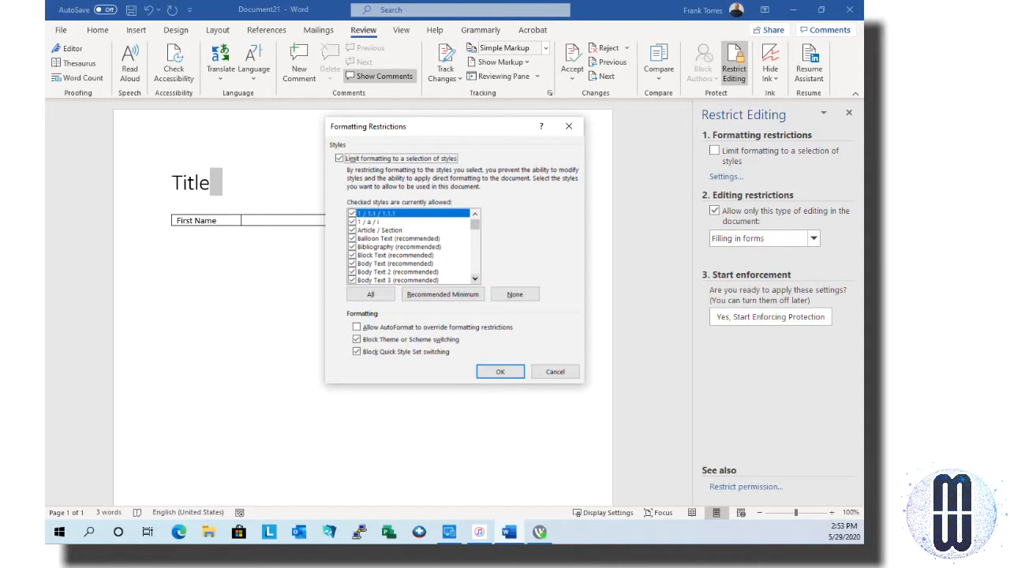
Scroll the checked styles list down to Title (recommended) and untick it
{"action": "scroll", "coordinate": [412, 247], "scroll_direction": "down", "scroll_amount": 5}
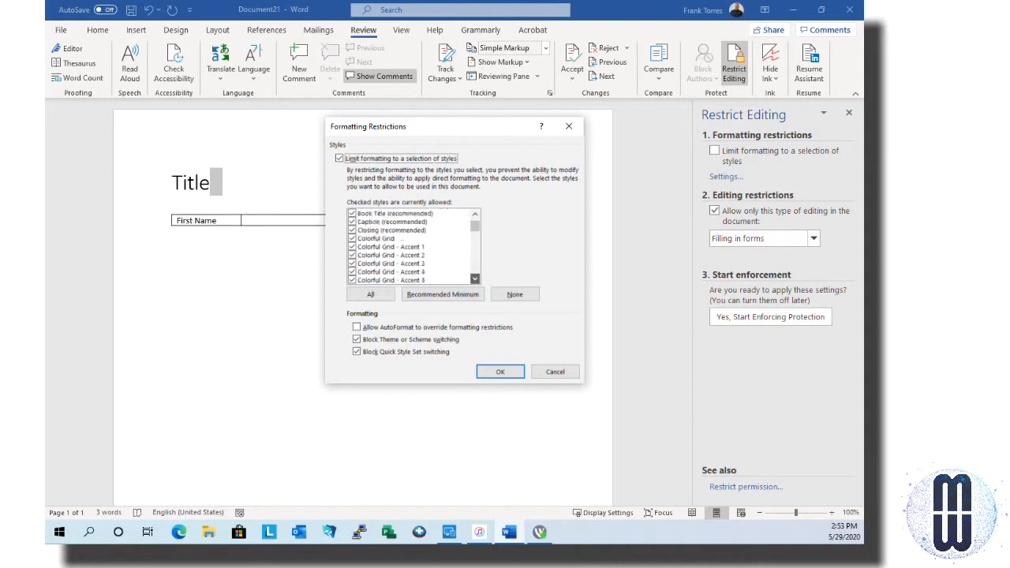
{"action": "scroll", "coordinate": [412, 246], "scroll_direction": "down", "scroll_amount": 7}
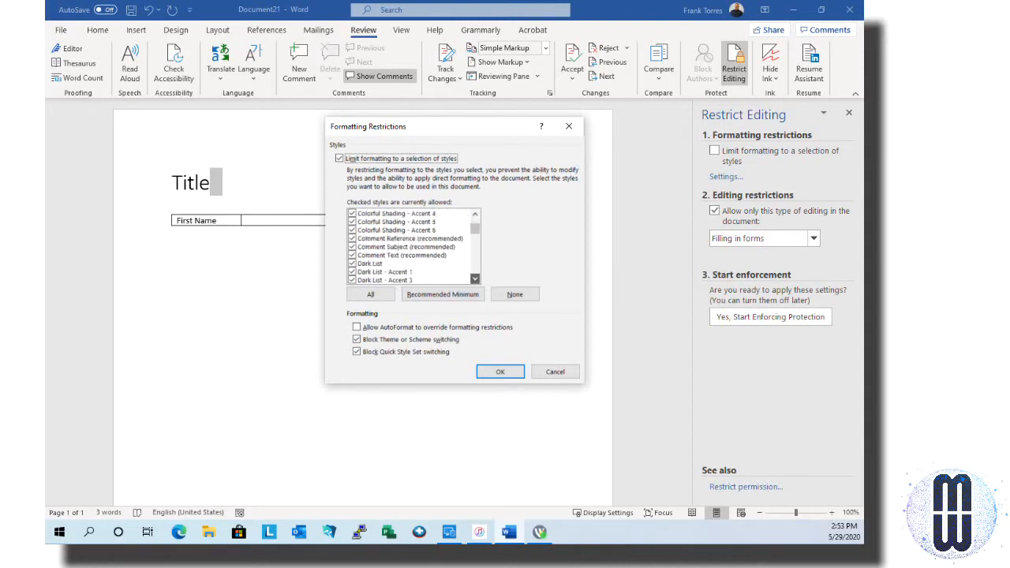
{"action": "scroll", "coordinate": [412, 246], "scroll_direction": "down", "scroll_amount": 8}
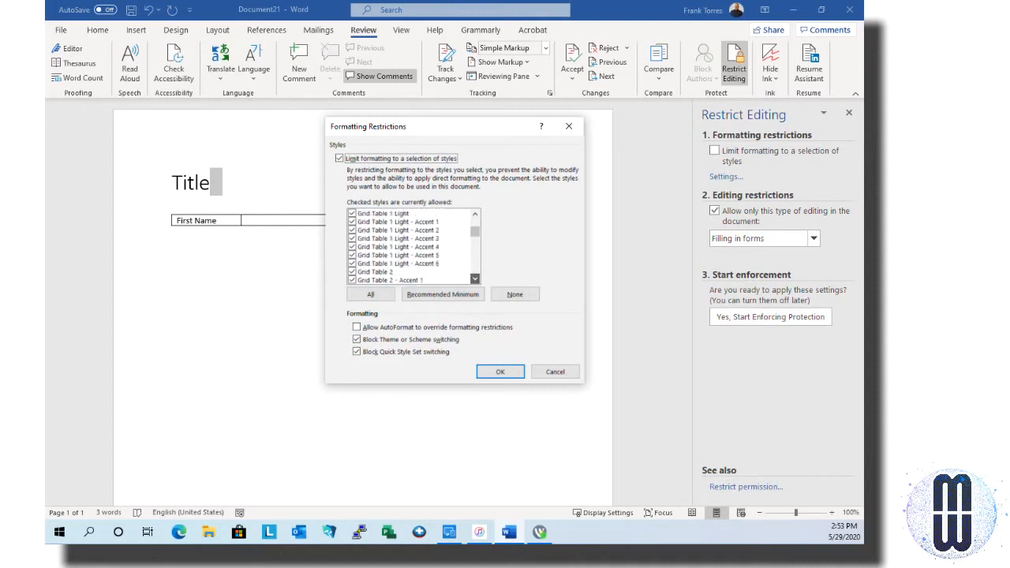
{"action": "scroll", "coordinate": [412, 247], "scroll_direction": "down", "scroll_amount": 10}
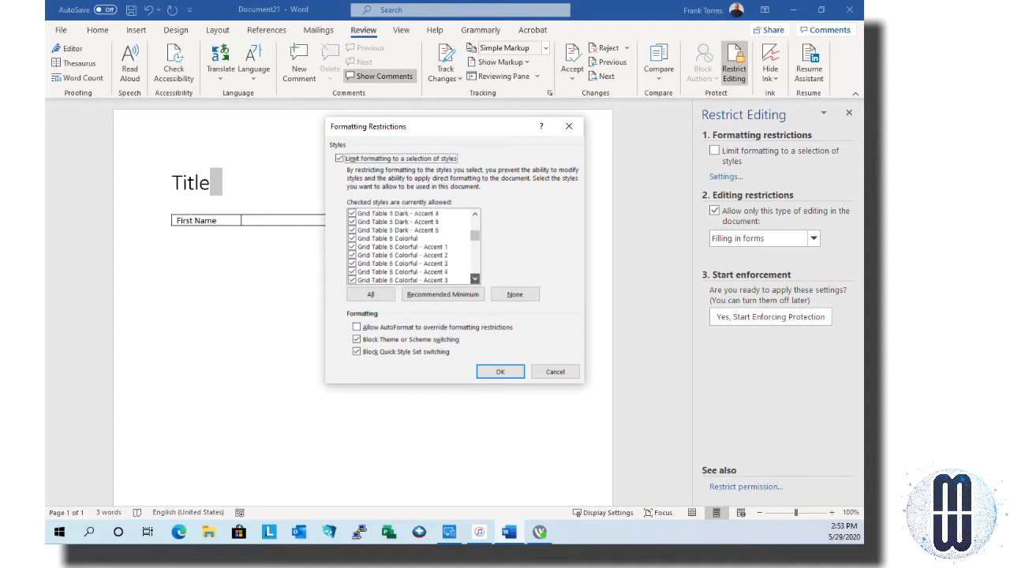
{"action": "scroll", "coordinate": [411, 246], "scroll_direction": "down", "scroll_amount": 10}
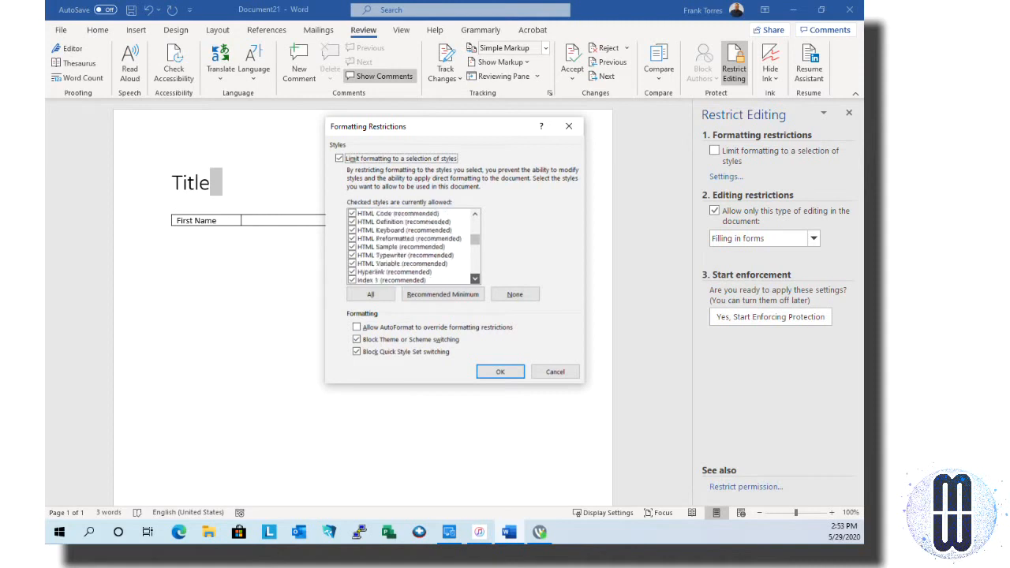
{"action": "scroll", "coordinate": [412, 246], "scroll_direction": "down", "scroll_amount": 10}
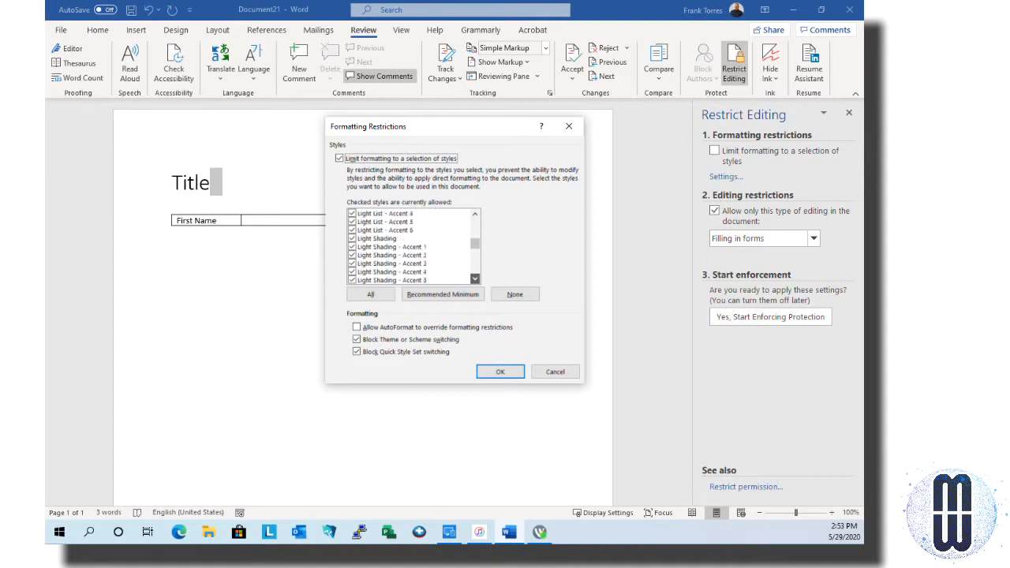
{"action": "scroll", "coordinate": [412, 247], "scroll_direction": "down", "scroll_amount": 5}
{"action": "scroll", "coordinate": [412, 246], "scroll_direction": "down", "scroll_amount": 10}
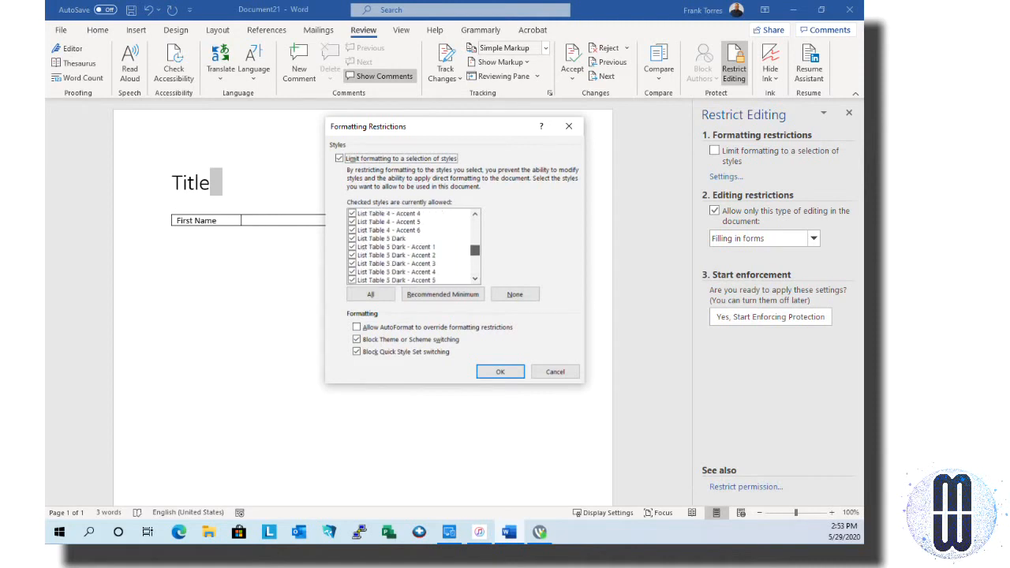
{"action": "scroll", "coordinate": [412, 246], "scroll_direction": "down", "scroll_amount": 20}
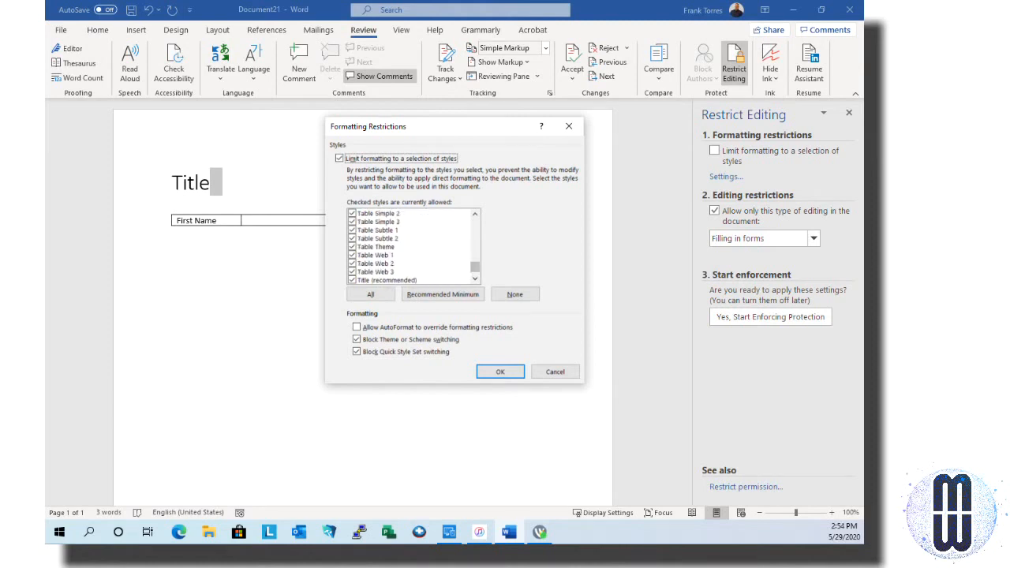
{"action": "scroll", "coordinate": [411, 246], "scroll_direction": "down", "scroll_amount": 1}
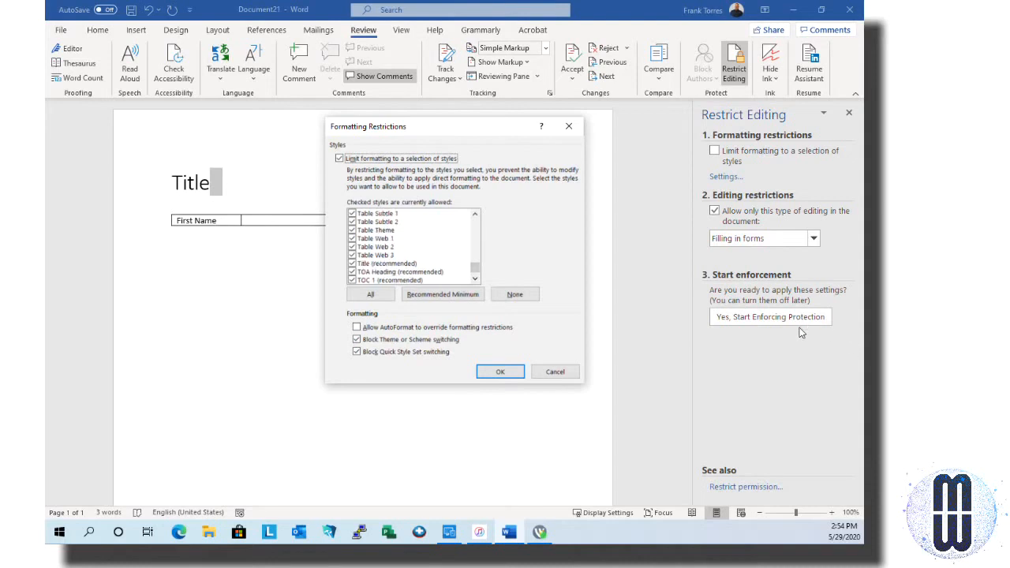
{"action": "key", "text": "Tab"}
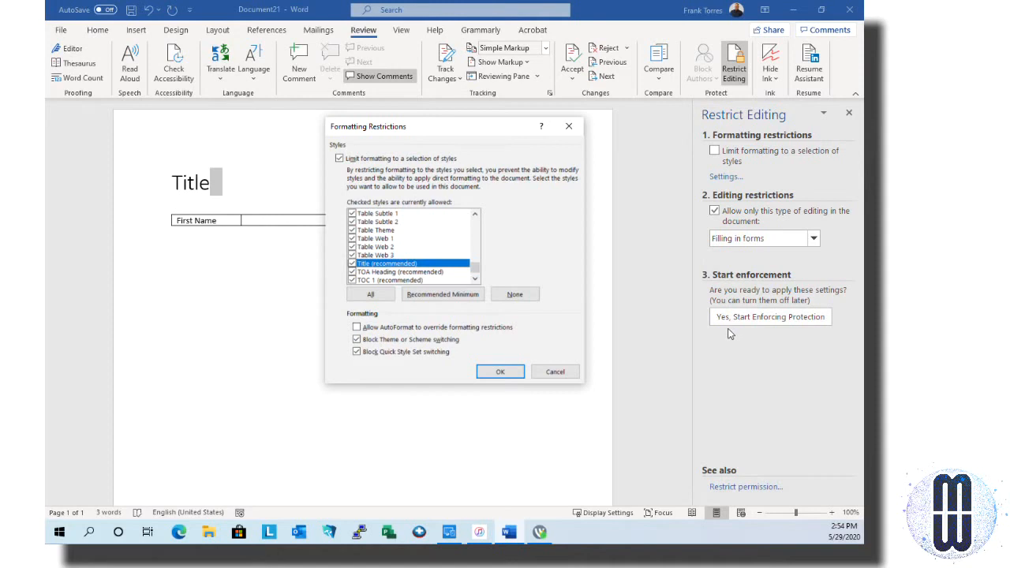
{"action": "key", "text": "space"}
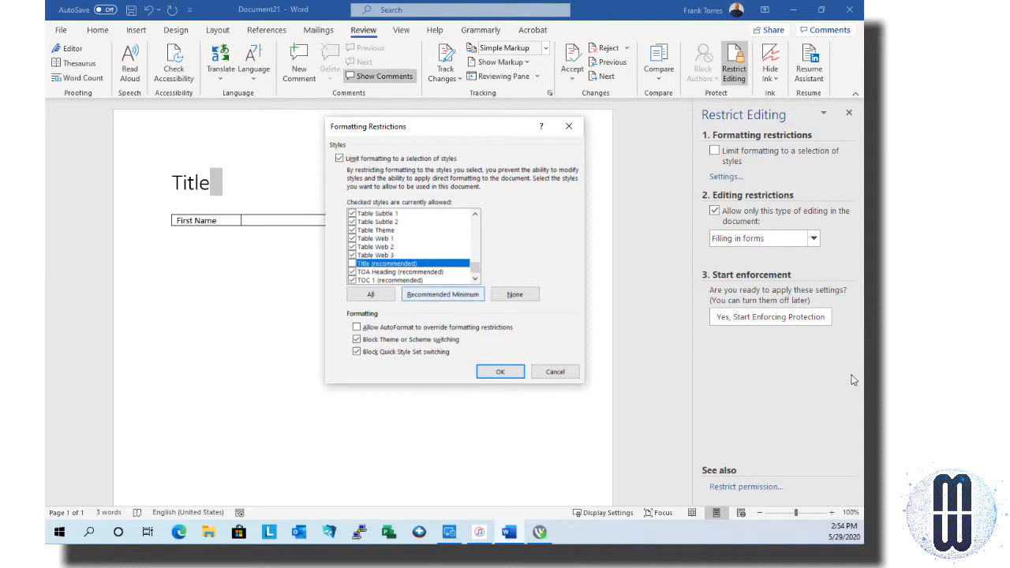
Reset the allowed styles to the Recommended Minimum and scroll through the styles list
{"action": "key", "text": "space"}
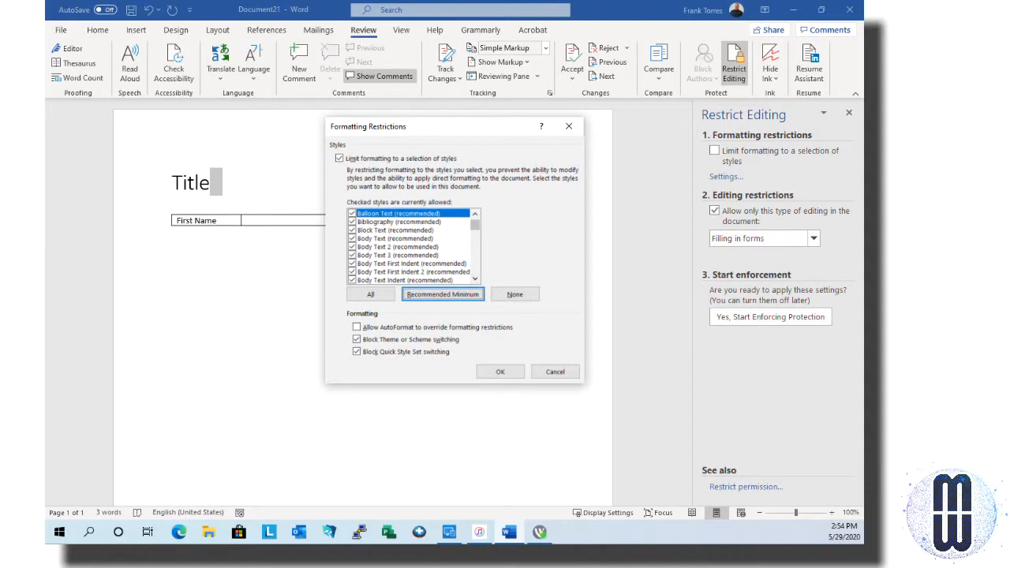
{"action": "scroll", "coordinate": [412, 246], "scroll_direction": "down", "scroll_amount": 9}
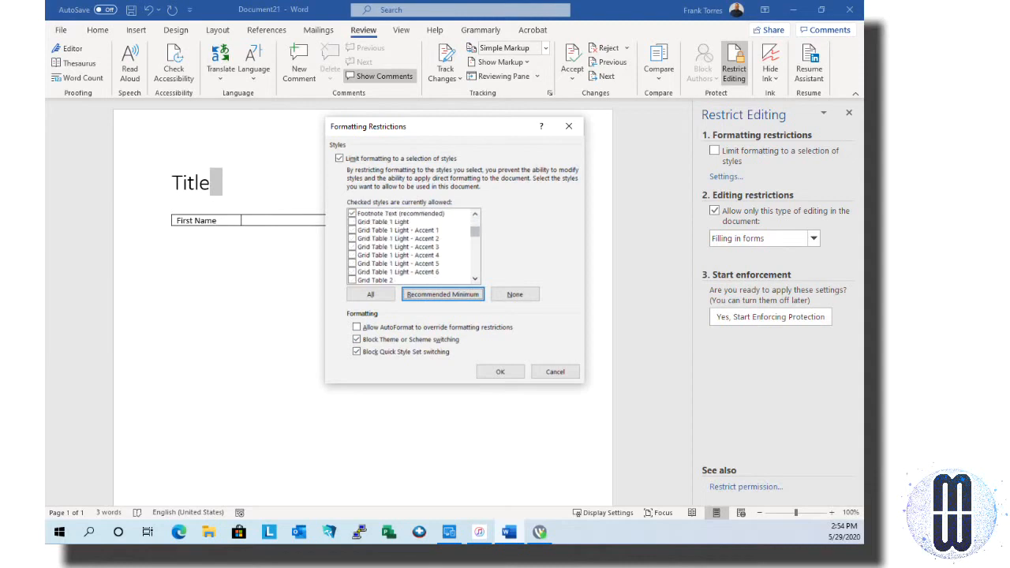
{"action": "left_click", "coordinate": [476, 278]}
{"action": "left_click", "coordinate": [475, 278]}
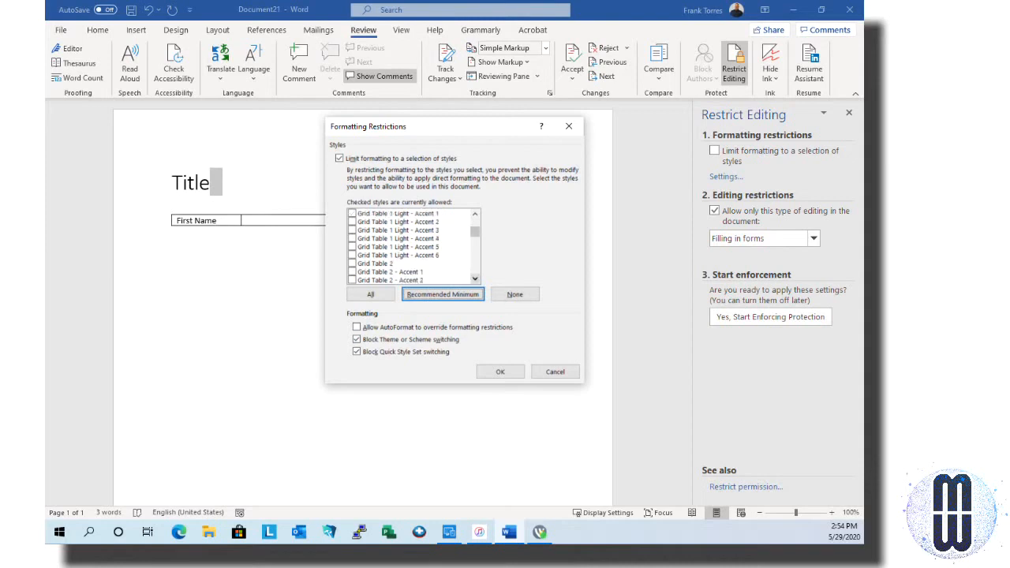
{"action": "left_click", "coordinate": [475, 279]}
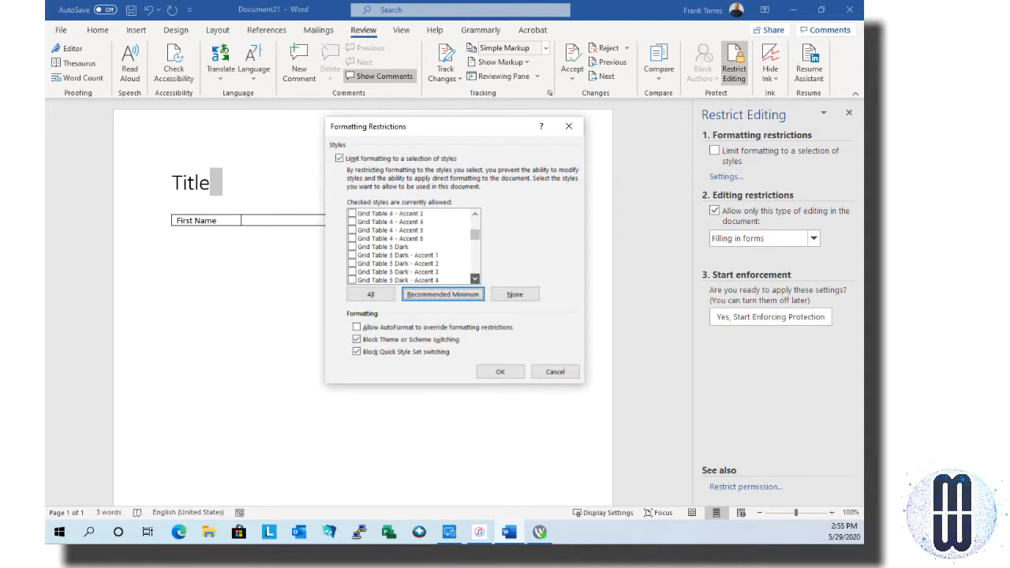
{"action": "mouse_move", "coordinate": [475, 279]}
{"action": "left_mouse_down"}
{"action": "mouse_move", "coordinate": [475, 247]}
{"action": "mouse_move", "coordinate": [475, 269]}
{"action": "left_mouse_up"}
{"action": "left_click", "coordinate": [475, 244]}
{"action": "left_click", "coordinate": [475, 244]}
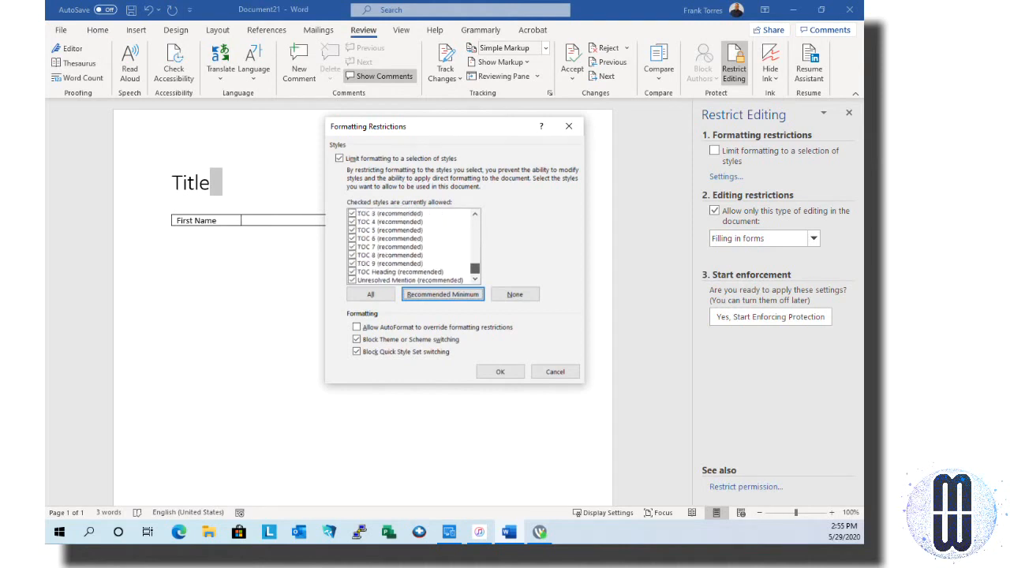
{"action": "left_click", "coordinate": [500, 372]}
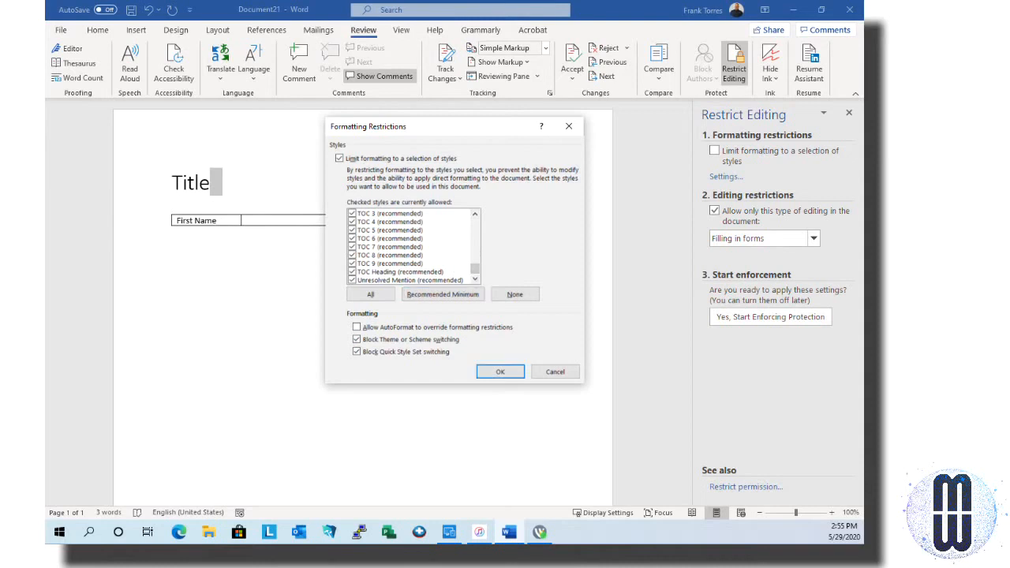
Untick Title (recommended) in the list and accept the formatting restrictions with OK
{"action": "left_click", "coordinate": [475, 214]}
{"action": "left_click", "coordinate": [475, 213]}
{"action": "left_click", "coordinate": [475, 213]}
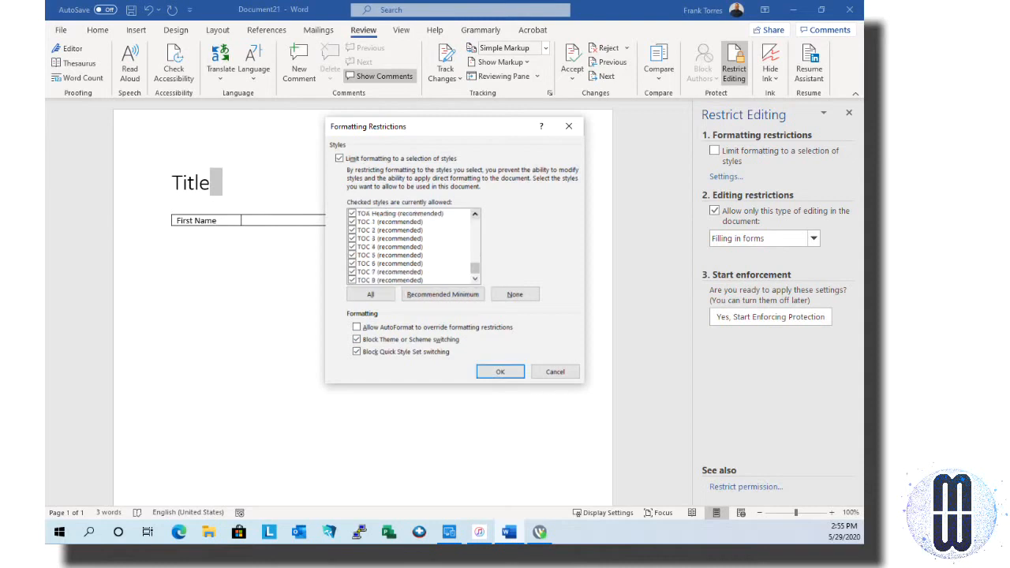
{"action": "left_click", "coordinate": [475, 214]}
{"action": "left_click", "coordinate": [475, 214]}
{"action": "left_click", "coordinate": [476, 214]}
{"action": "left_click", "coordinate": [475, 214]}
{"action": "left_click", "coordinate": [475, 214]}
{"action": "left_click", "coordinate": [475, 214]}
{"action": "left_click", "coordinate": [475, 214]}
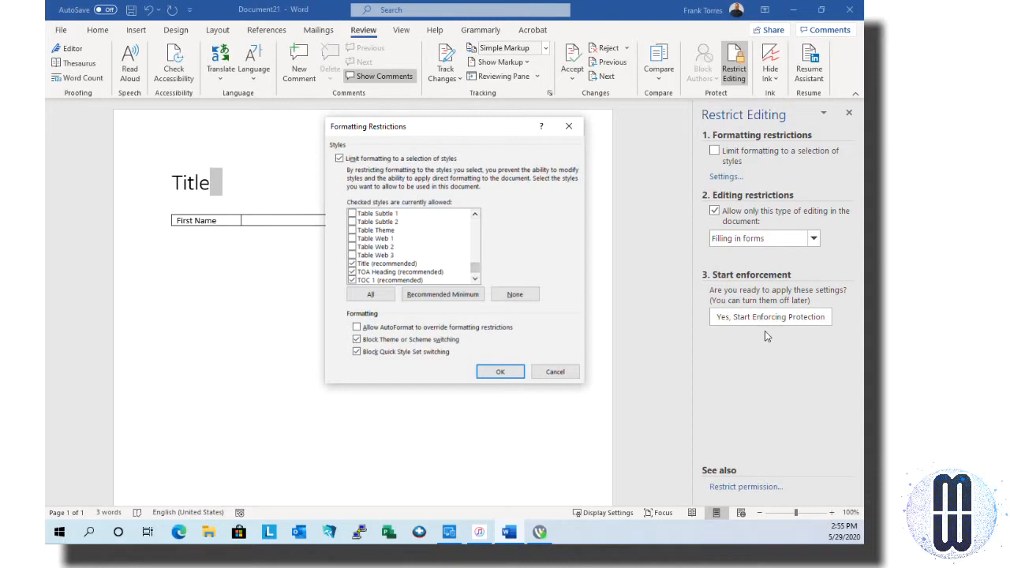
{"action": "left_click", "coordinate": [386, 264]}
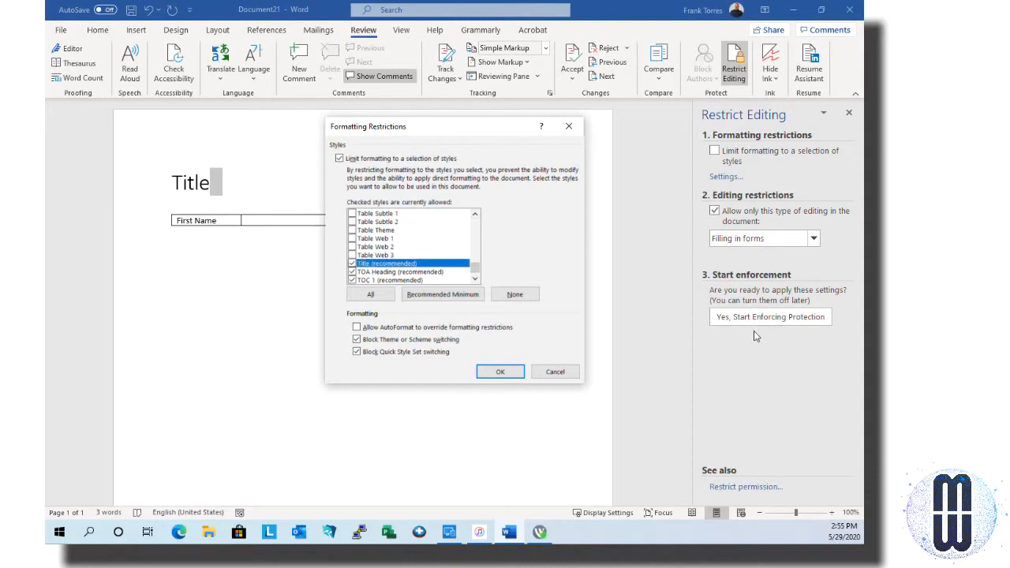
{"action": "key", "text": "space"}
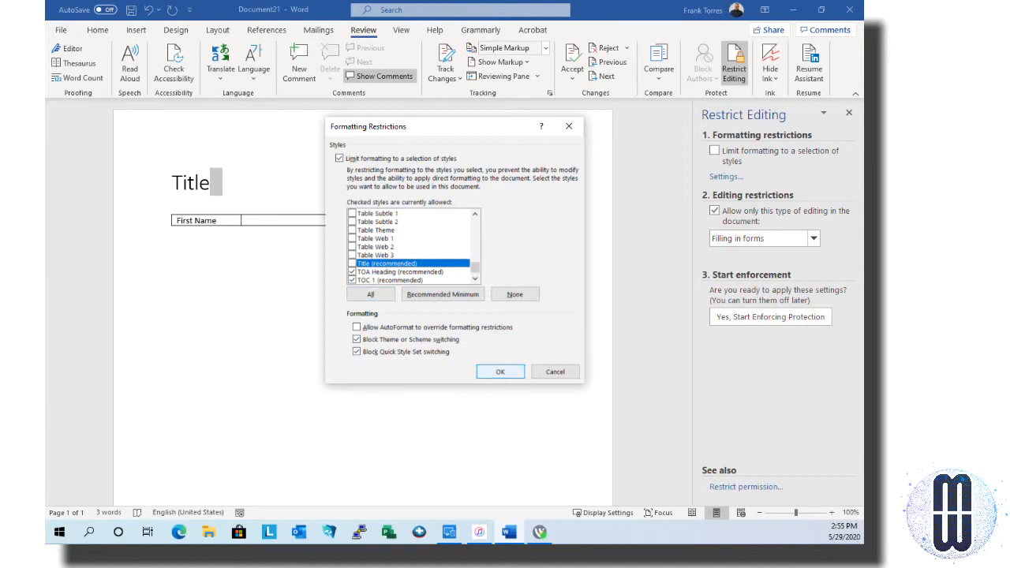
{"action": "key", "text": "Return"}
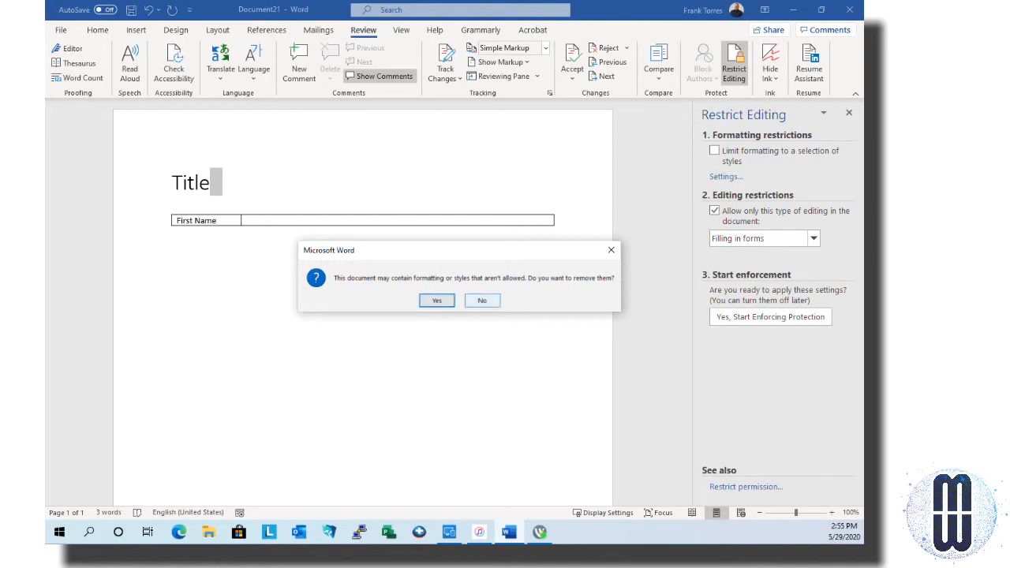
Answer No to keep existing formatting and styles, then select the First Name label
{"action": "left_click", "coordinate": [486, 300]}
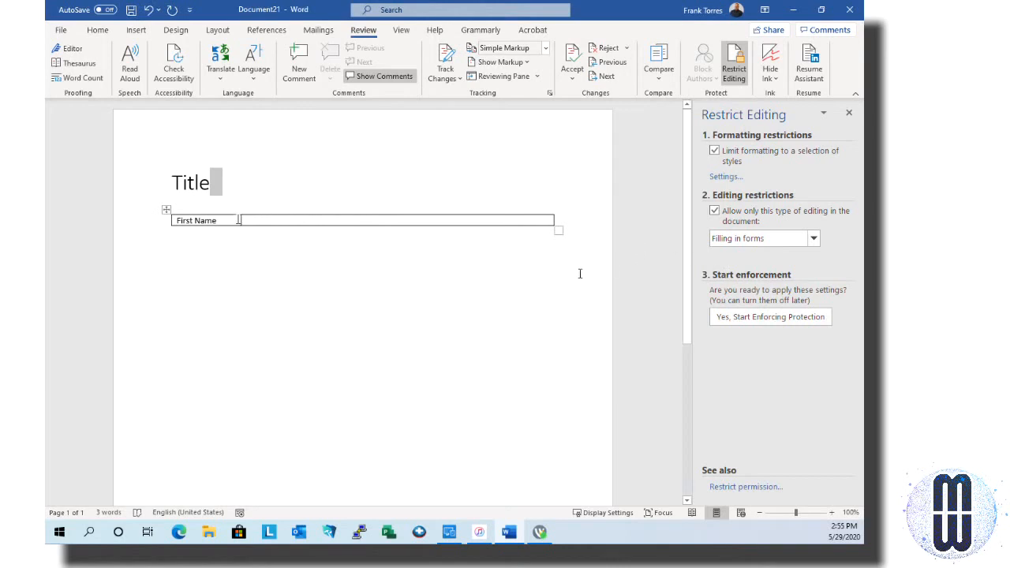
{"action": "left_click_drag", "start_coordinate": [238, 218], "coordinate": [202, 220]}
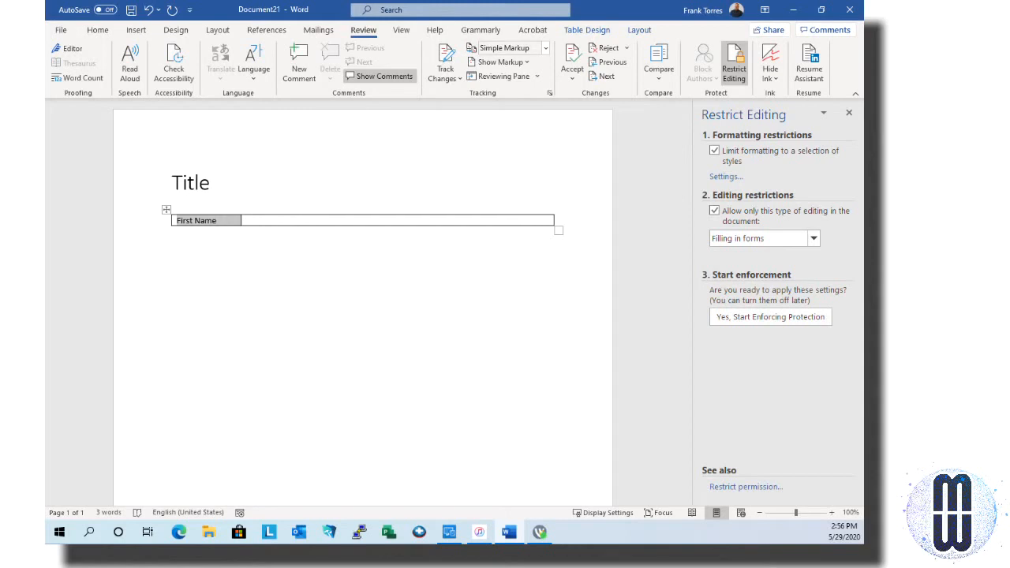
Reopen the Formatting Restrictions settings, scroll through the style list, and cancel without changes
{"action": "left_click", "coordinate": [725, 177]}
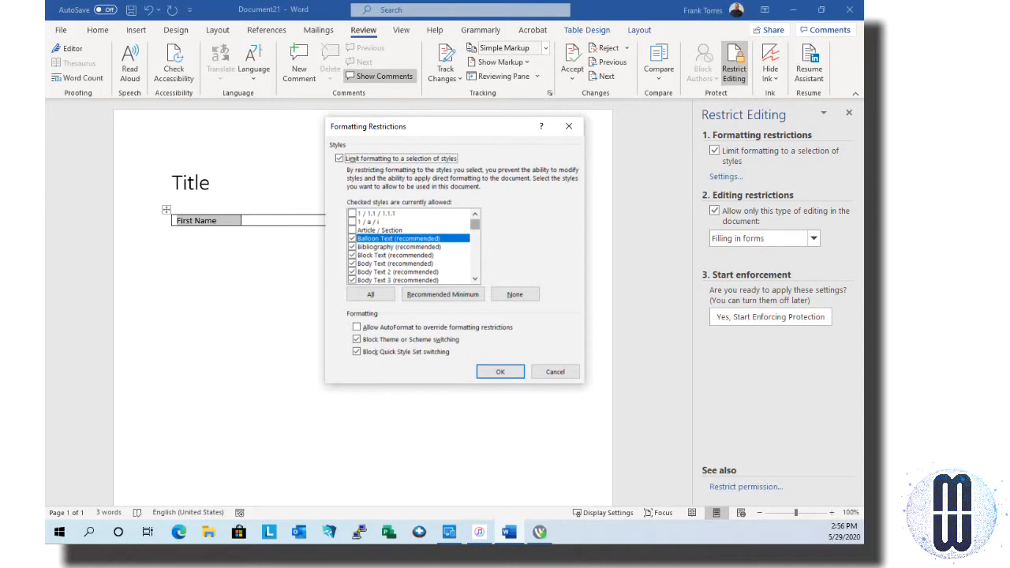
{"action": "left_click_drag", "start_coordinate": [475, 225], "coordinate": [475, 250]}
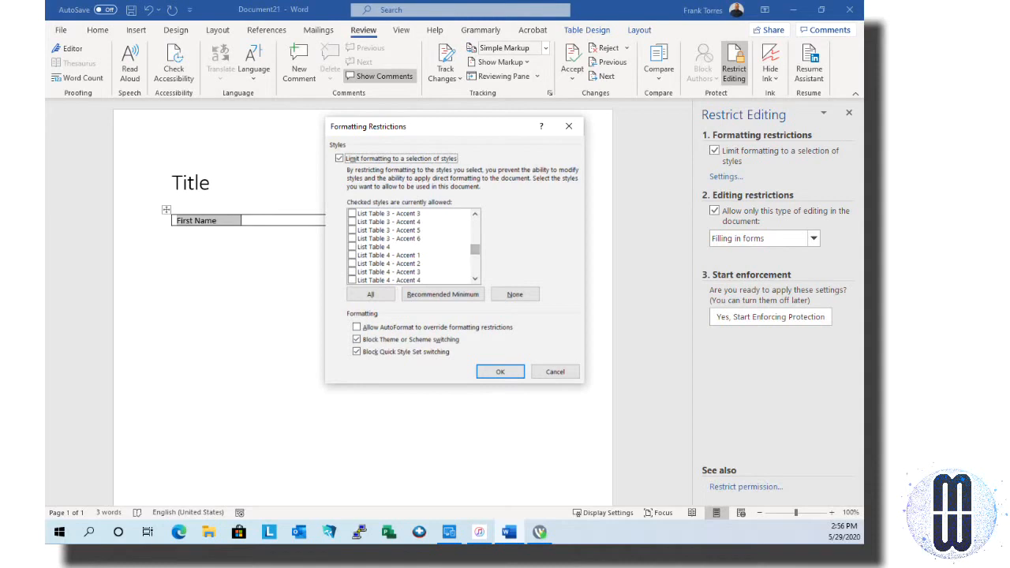
{"action": "left_click", "coordinate": [475, 214]}
{"action": "left_click", "coordinate": [475, 214]}
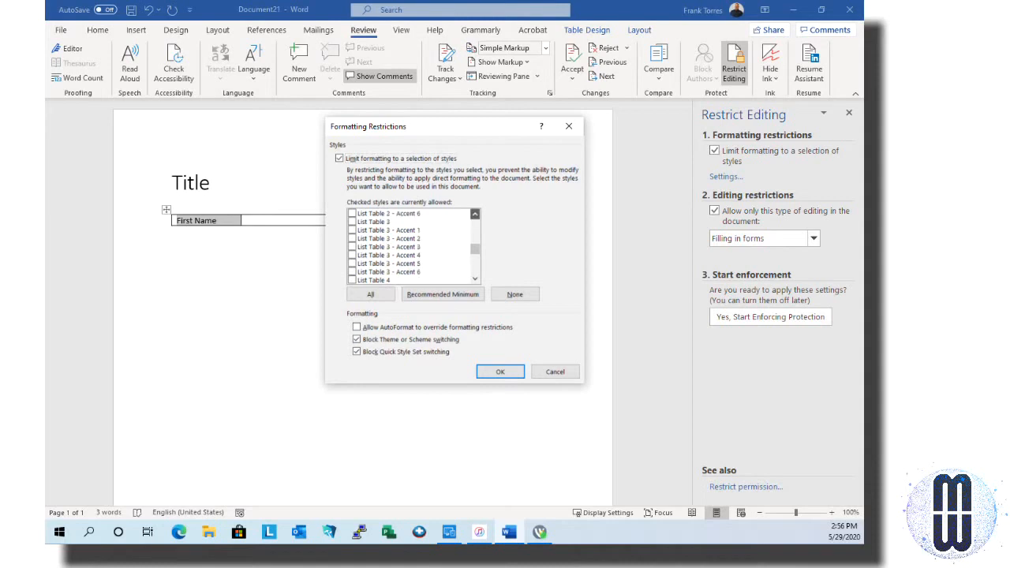
{"action": "left_click", "coordinate": [475, 214]}
{"action": "left_click", "coordinate": [475, 214]}
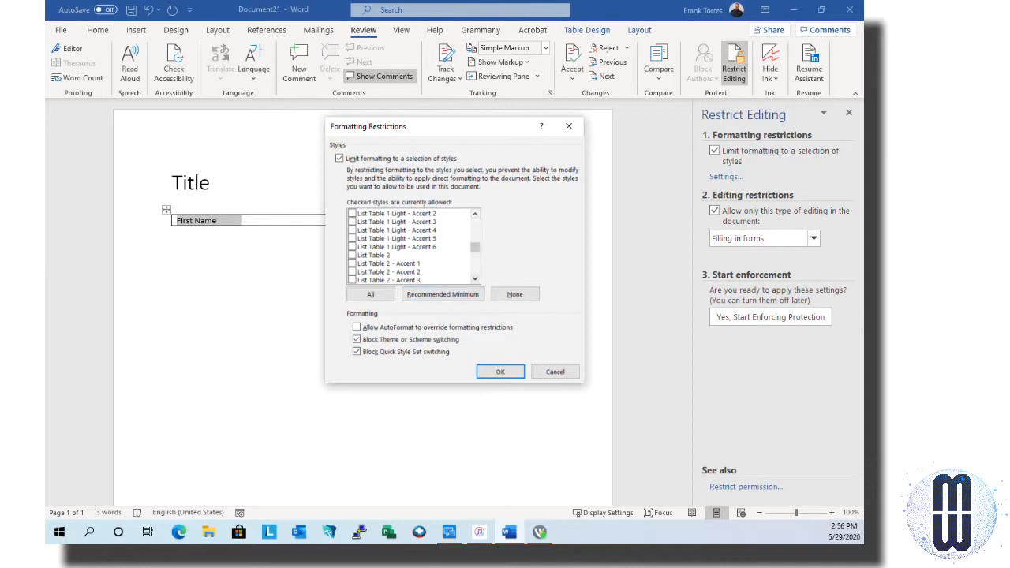
{"action": "left_click", "coordinate": [475, 279]}
{"action": "left_click", "coordinate": [475, 279]}
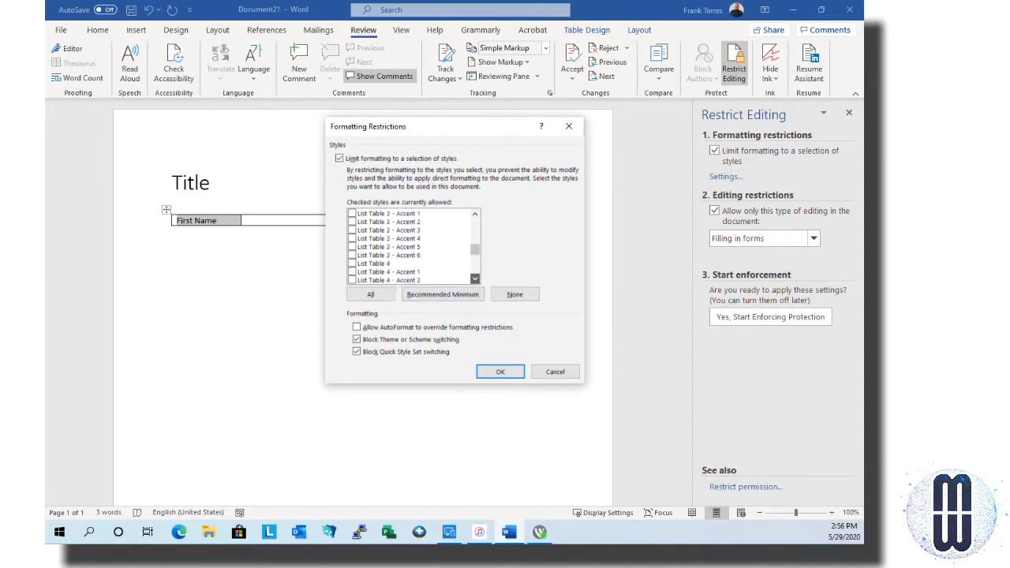
{"action": "left_click", "coordinate": [475, 278]}
{"action": "left_click", "coordinate": [475, 278]}
{"action": "left_click", "coordinate": [475, 278]}
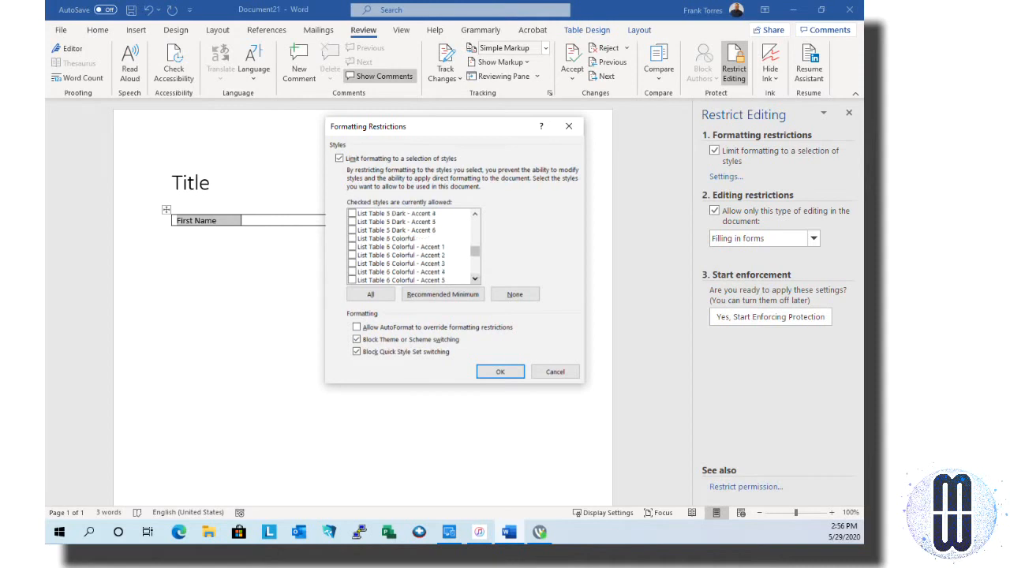
{"action": "left_click", "coordinate": [475, 279]}
{"action": "left_click", "coordinate": [475, 278]}
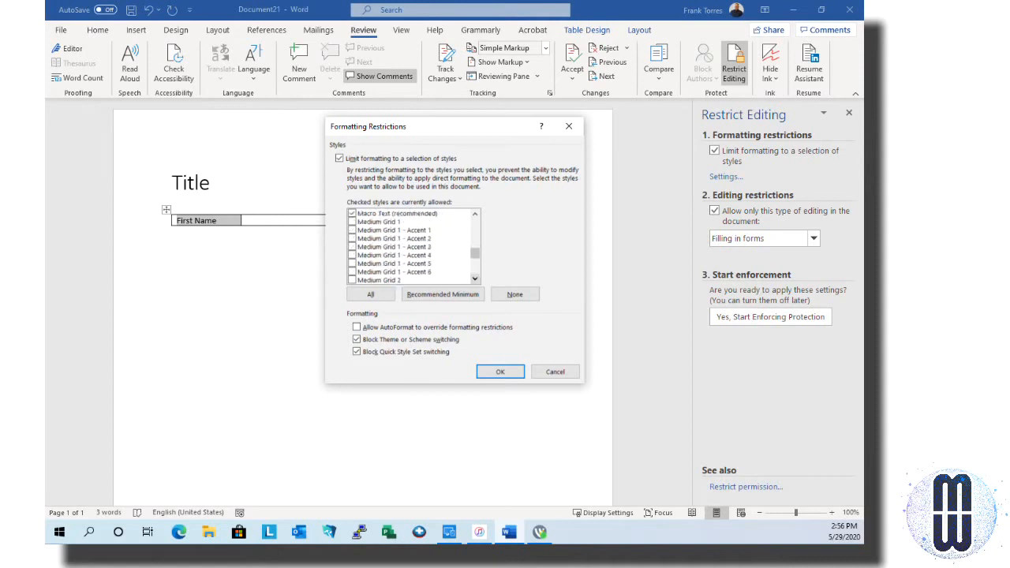
{"action": "left_click", "coordinate": [475, 278]}
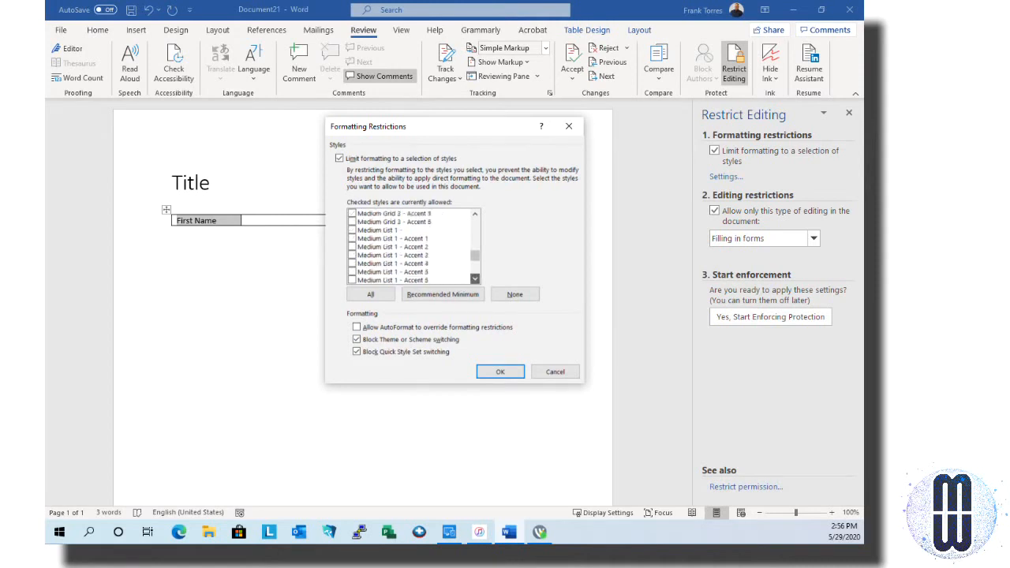
{"action": "left_click", "coordinate": [475, 278]}
{"action": "left_click", "coordinate": [475, 279]}
{"action": "left_click", "coordinate": [475, 279]}
{"action": "left_click", "coordinate": [475, 278]}
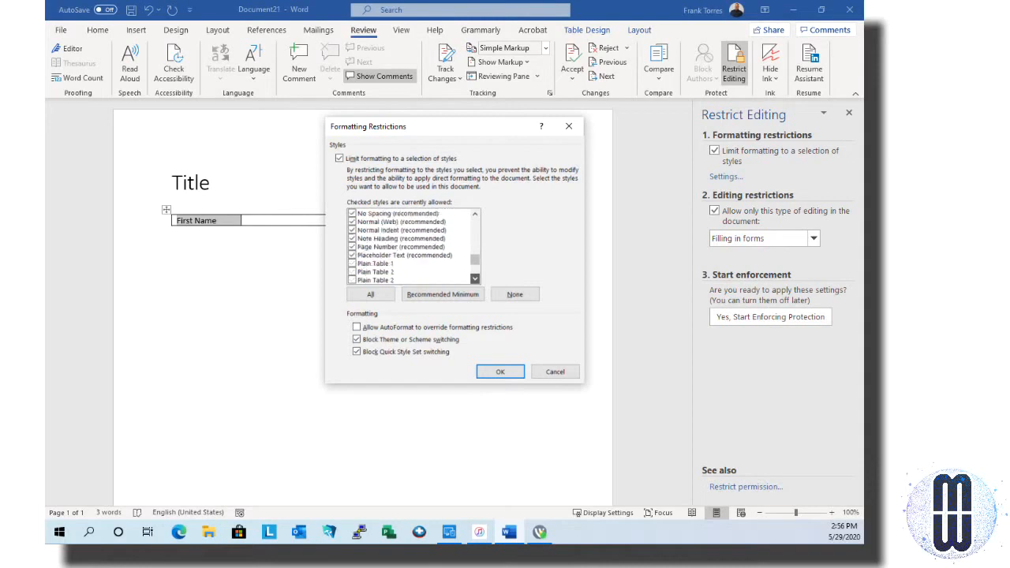
{"action": "left_click", "coordinate": [475, 278]}
{"action": "left_click", "coordinate": [475, 279]}
{"action": "left_click", "coordinate": [475, 278]}
{"action": "left_click", "coordinate": [475, 278]}
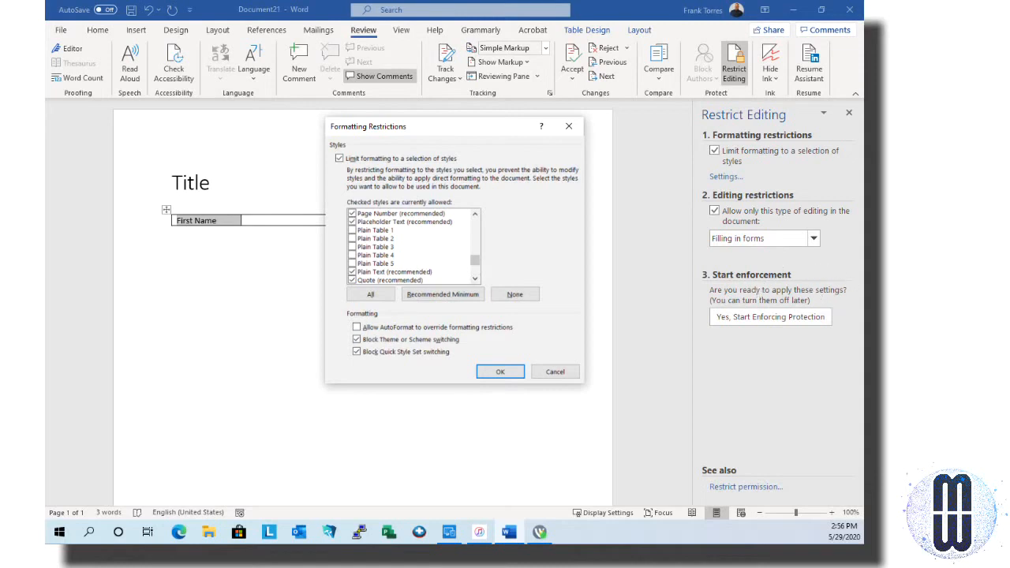
{"action": "left_click", "coordinate": [555, 371]}
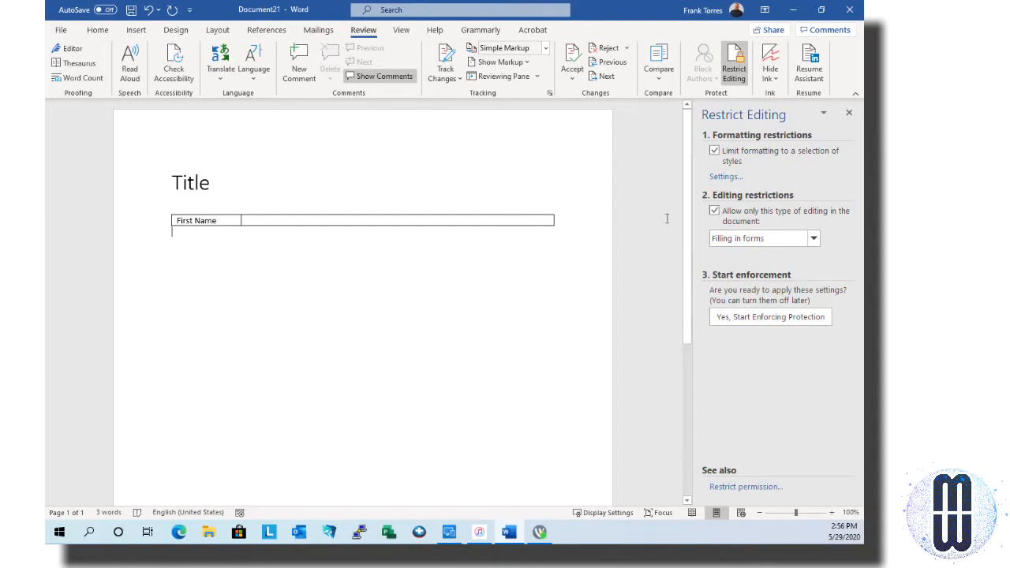
{"action": "left_click", "coordinate": [529, 222]}
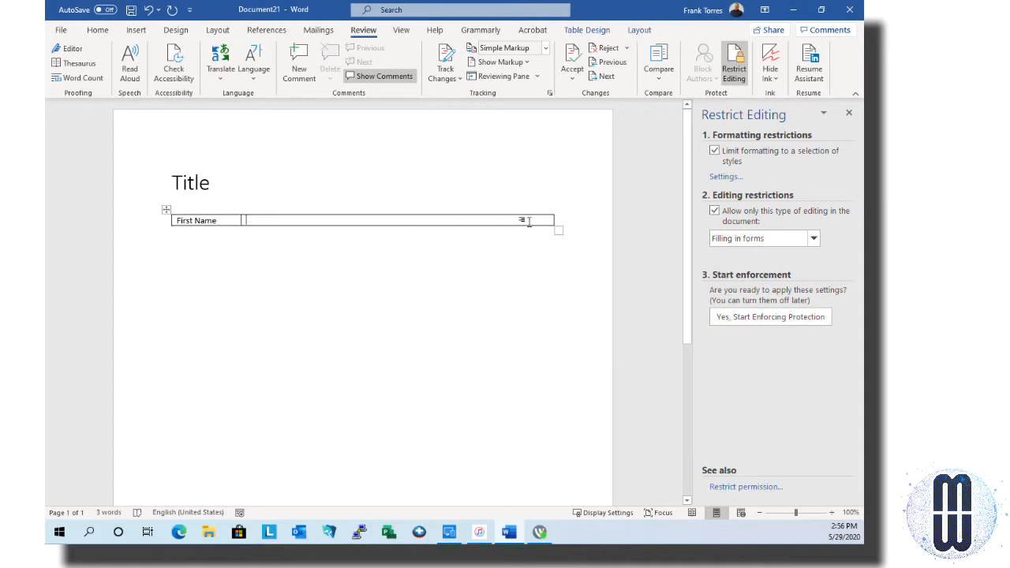
{"action": "double_click", "coordinate": [528, 222]}
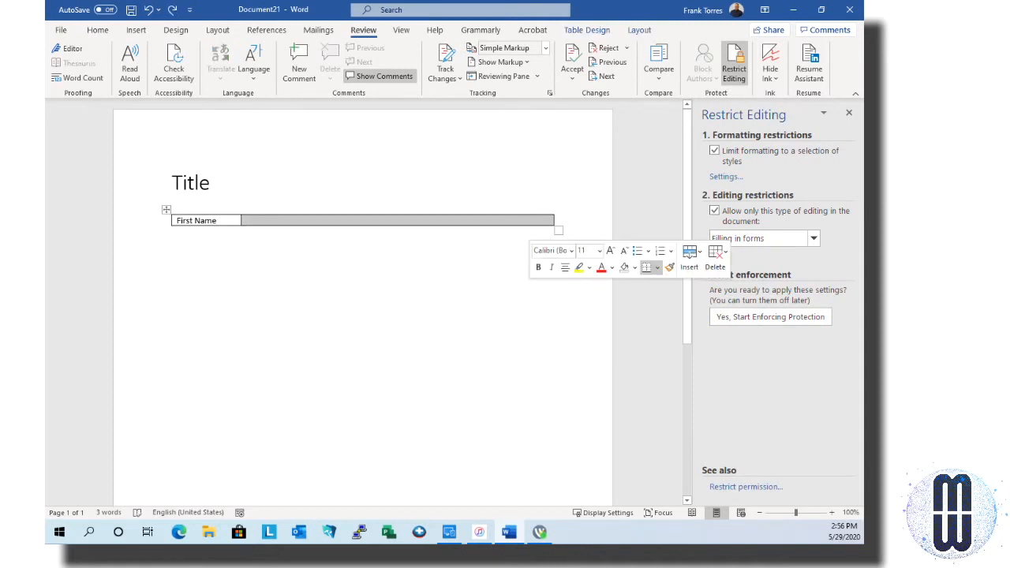
{"action": "right_click", "coordinate": [531, 223]}
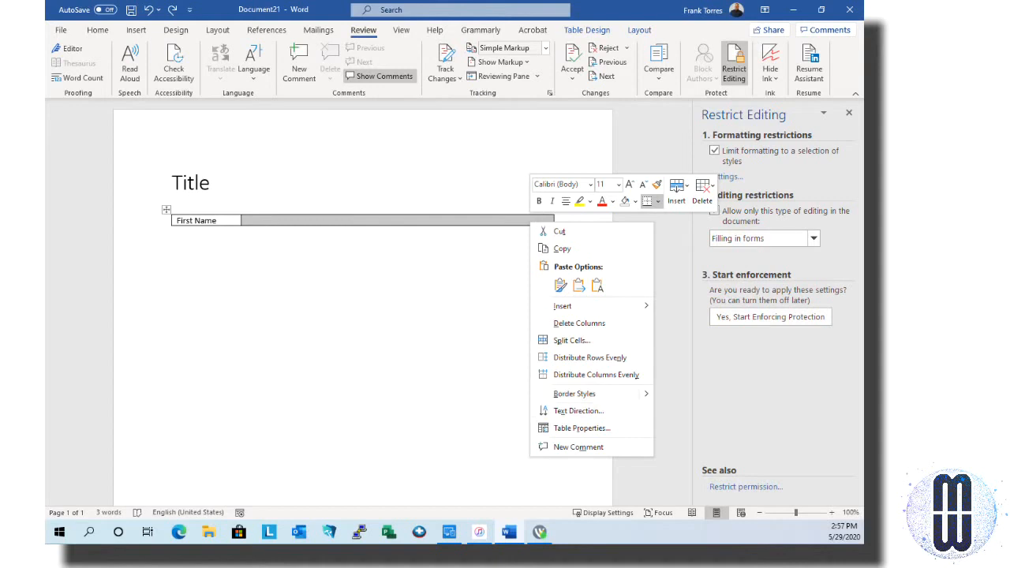
{"action": "mouse_move", "coordinate": [580, 394]}
{"action": "key", "text": "Escape"}
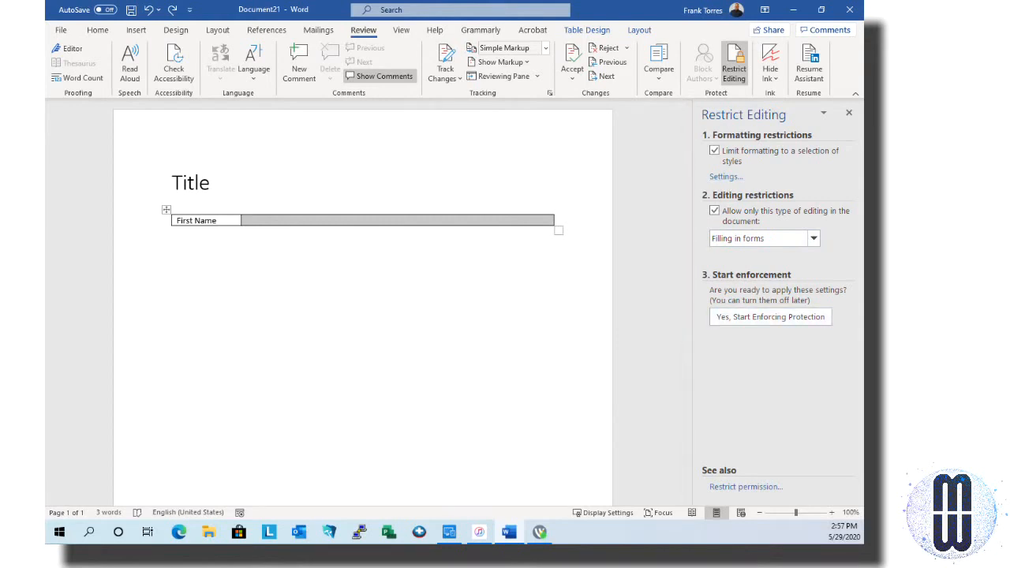
Start enforcing protection and confirm it with a password
{"action": "left_click", "coordinate": [770, 316]}
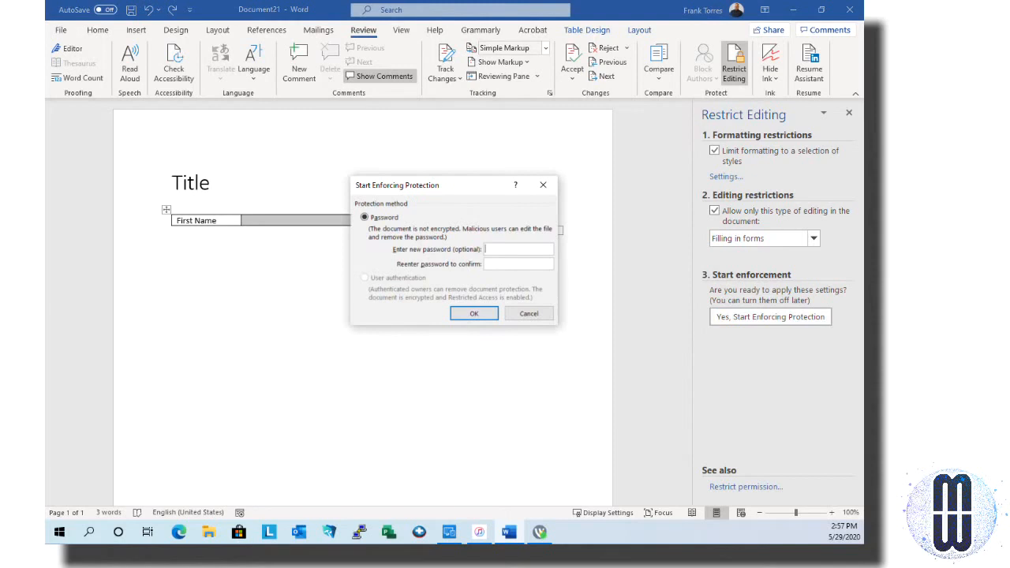
{"action": "type", "text": "********"}
{"action": "key", "text": "Return"}
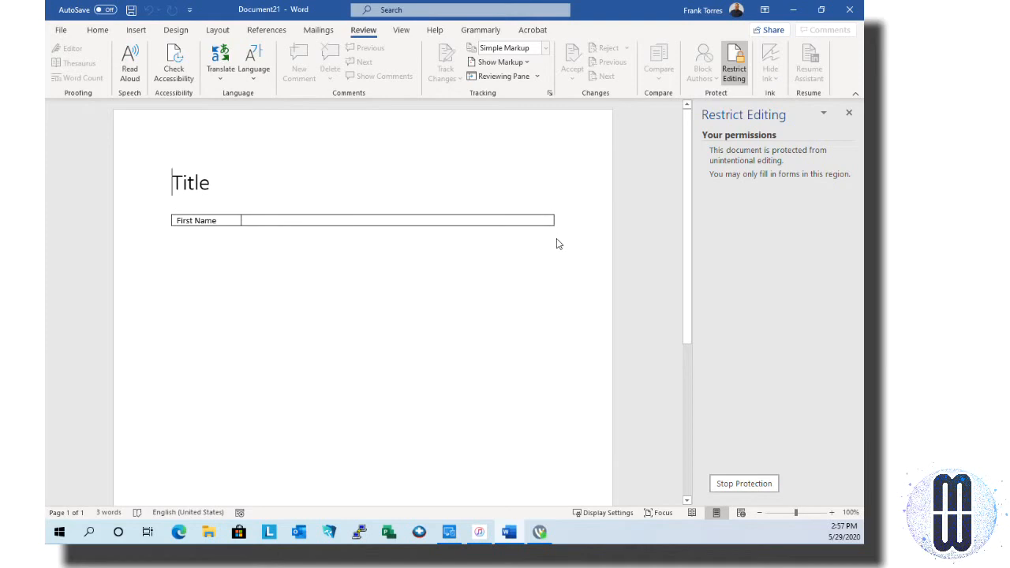
Test cursor movement in the Title heading with Right, Left, End and Home keys
{"action": "key", "text": "Right"}
{"action": "key", "text": "Left"}
{"action": "key", "text": "End"}
{"action": "key", "text": "Home"}
Stop protection with the current password, then re-enforce it with a new password
{"action": "left_click", "coordinate": [744, 483]}
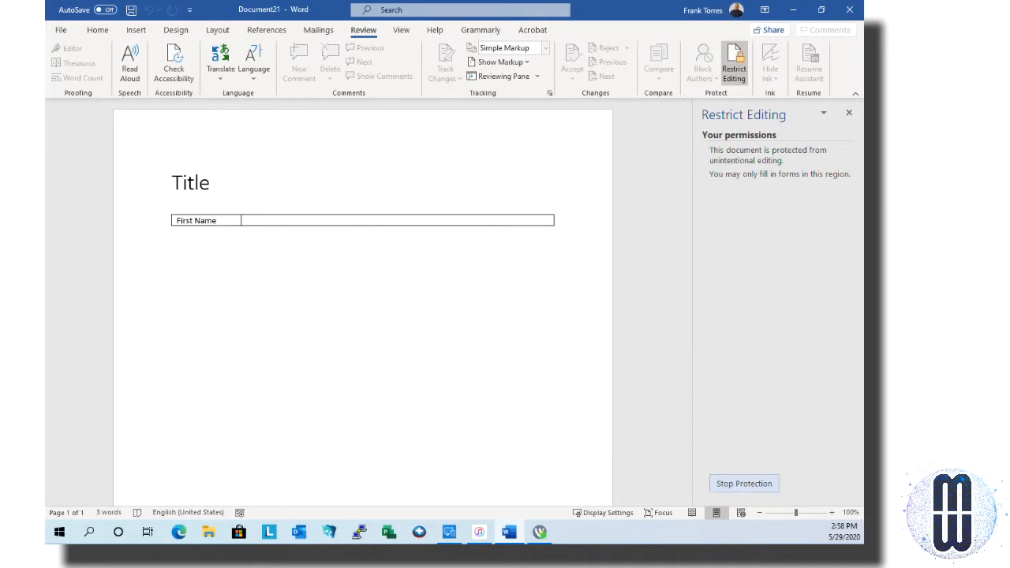
{"action": "type", "text": "****"}
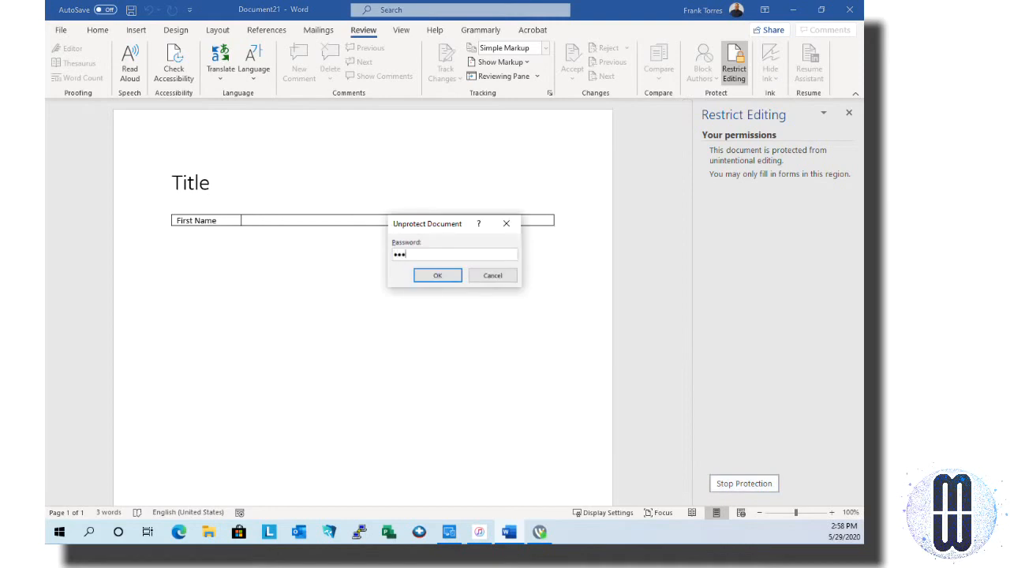
{"action": "key", "text": "Return"}
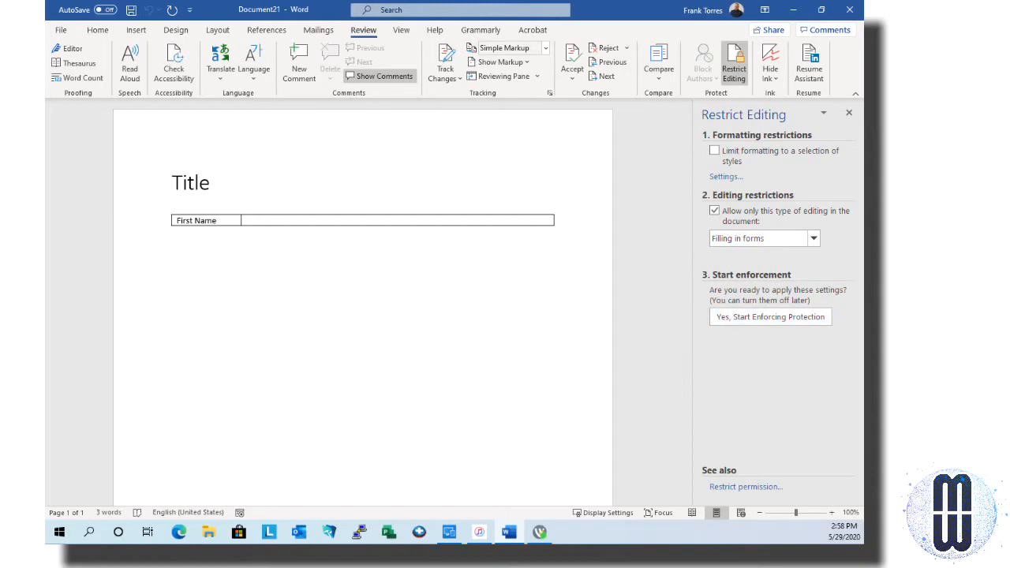
{"action": "left_click", "coordinate": [770, 317]}
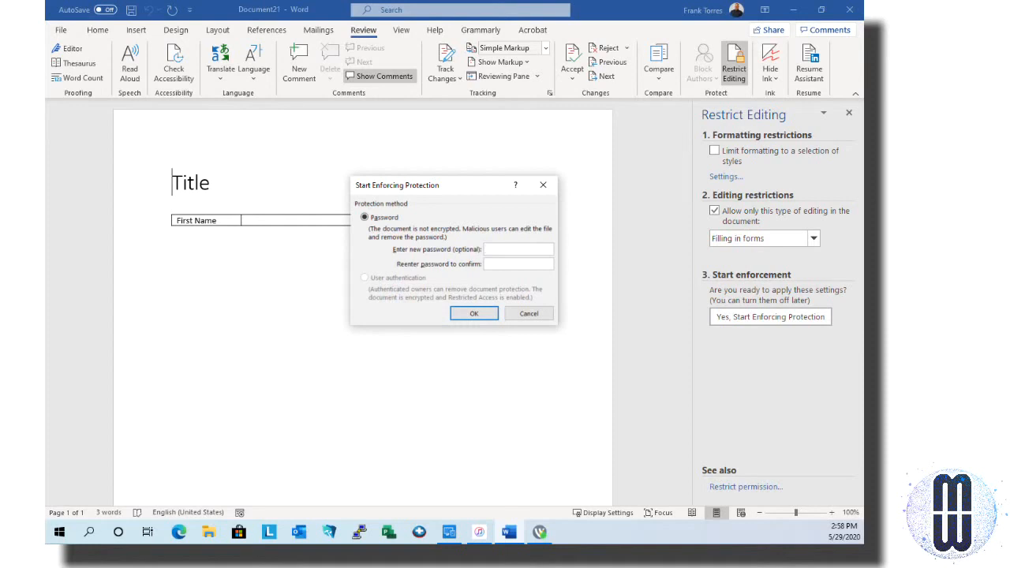
{"action": "type", "text": "12341234"}
{"action": "key", "text": "Return"}
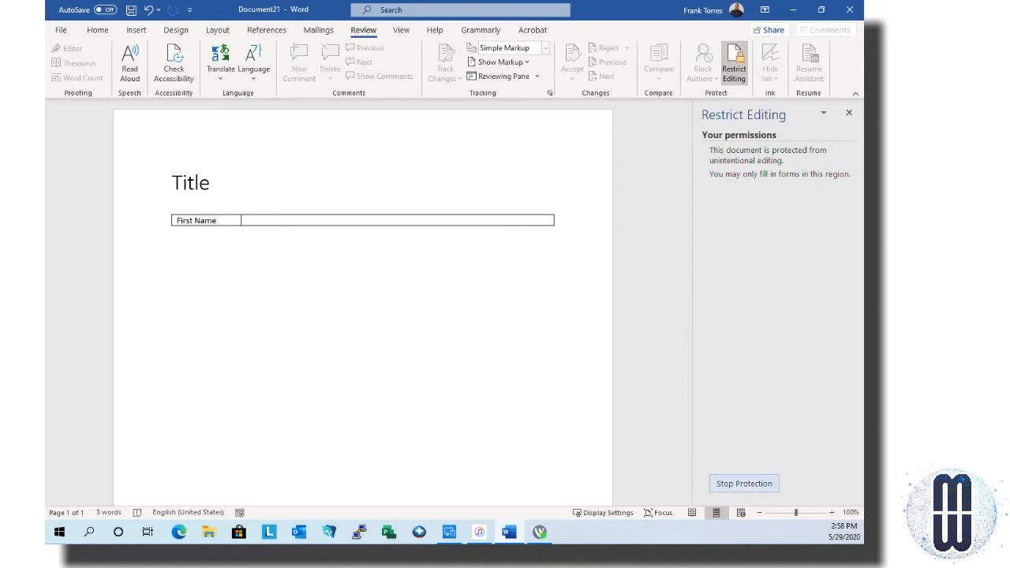
Stop protection by entering the document password
{"action": "left_click", "coordinate": [744, 484]}
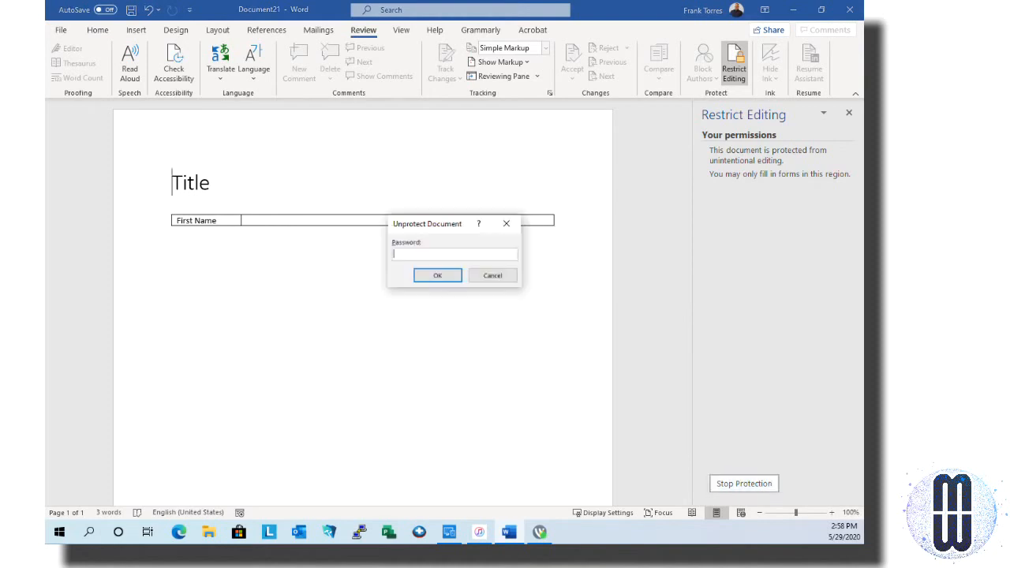
{"action": "type", "text": "****"}
{"action": "key", "text": "Return"}
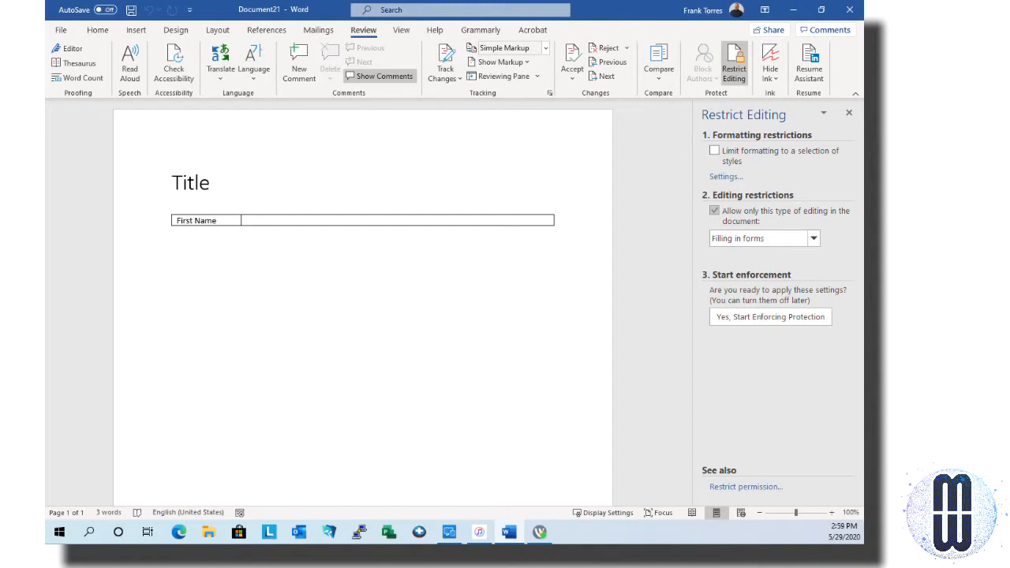
Toggle the editing-type restriction off and on, keeping Filling in forms selected
{"action": "left_click", "coordinate": [715, 211]}
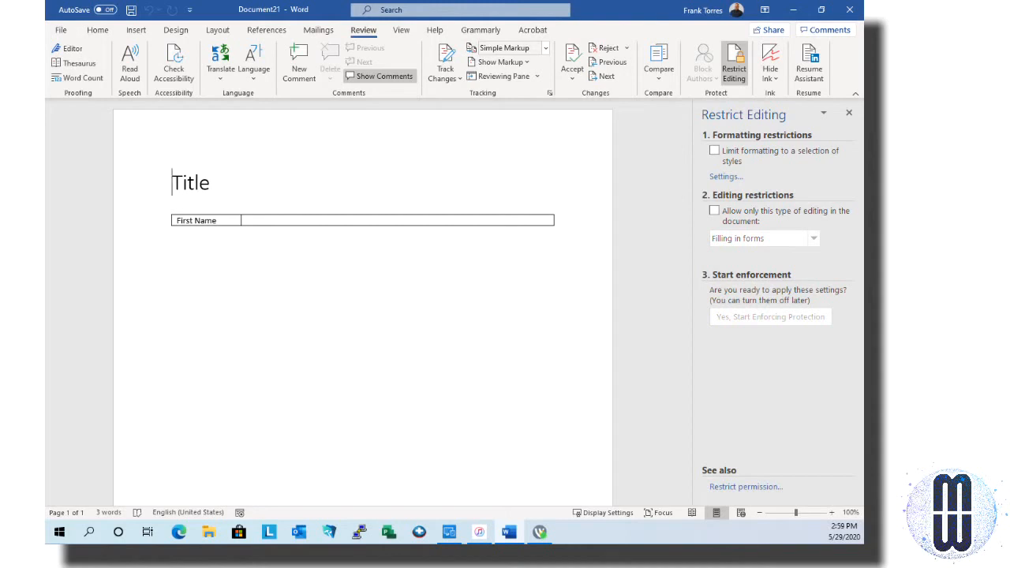
{"action": "left_click", "coordinate": [714, 211]}
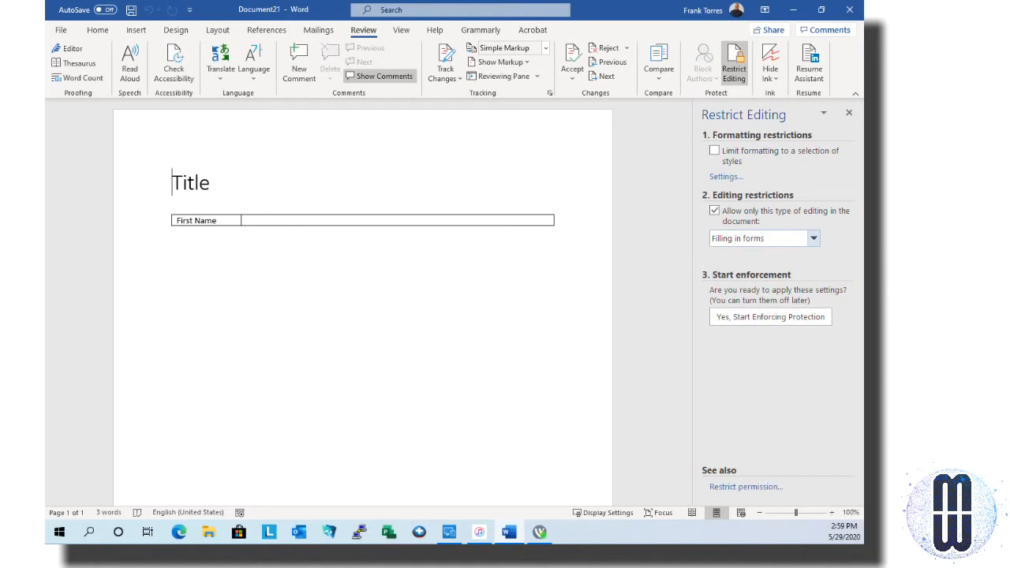
{"action": "left_click", "coordinate": [814, 238]}
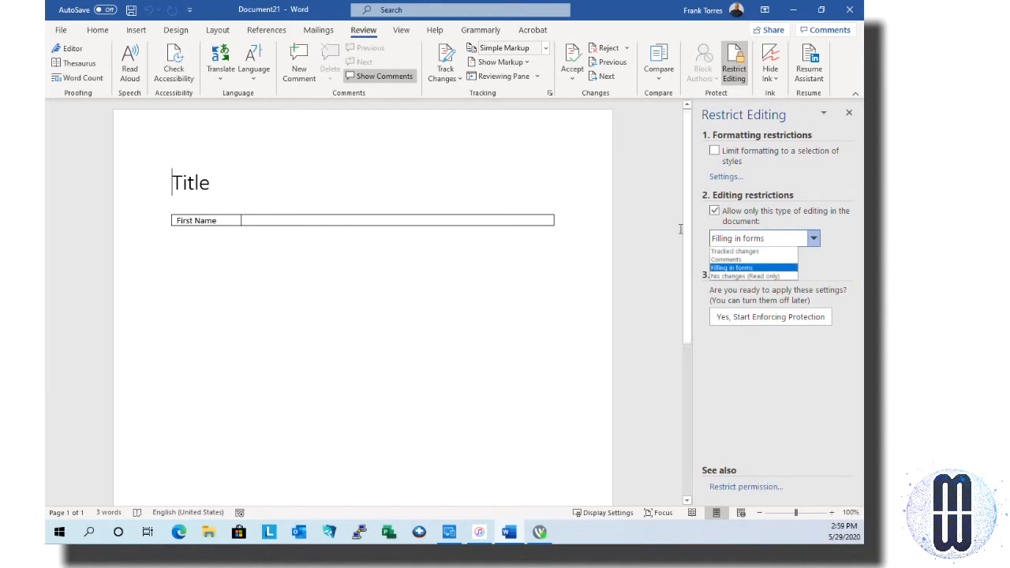
{"action": "left_click", "coordinate": [478, 242]}
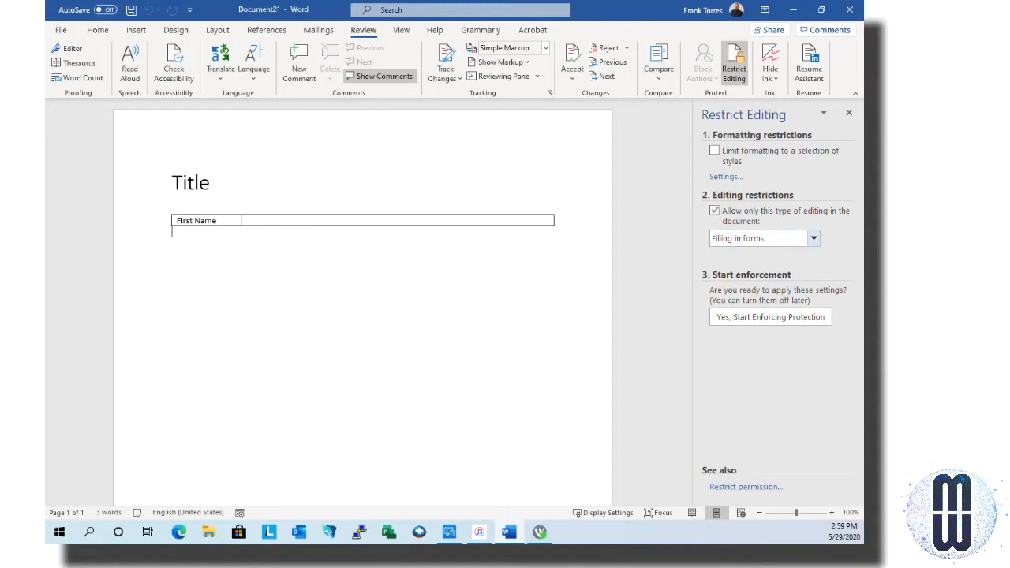
Set the editing restriction to No changes (Read only), then switch to the Insert tab
{"action": "left_click", "coordinate": [813, 238]}
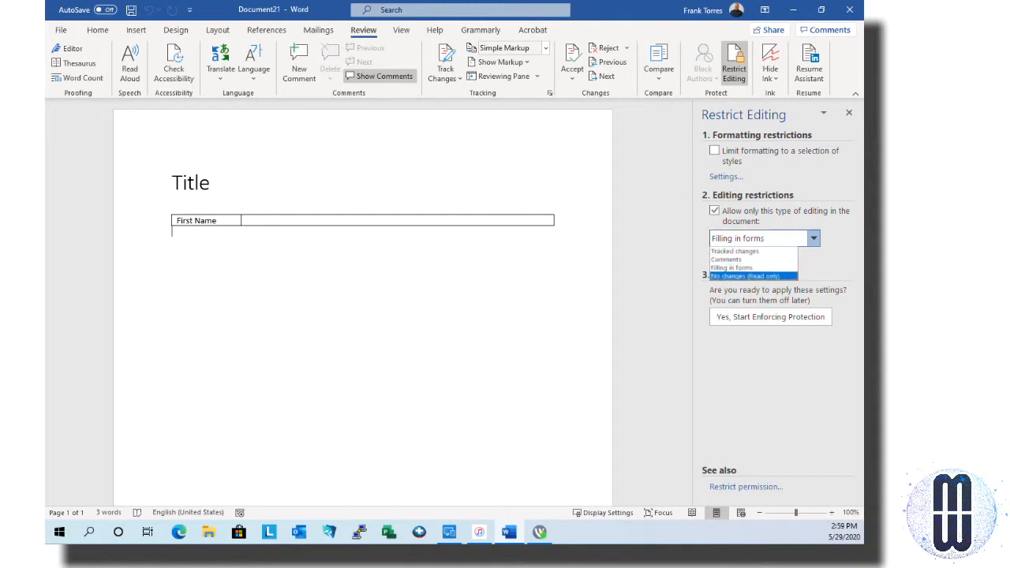
{"action": "left_click", "coordinate": [745, 277]}
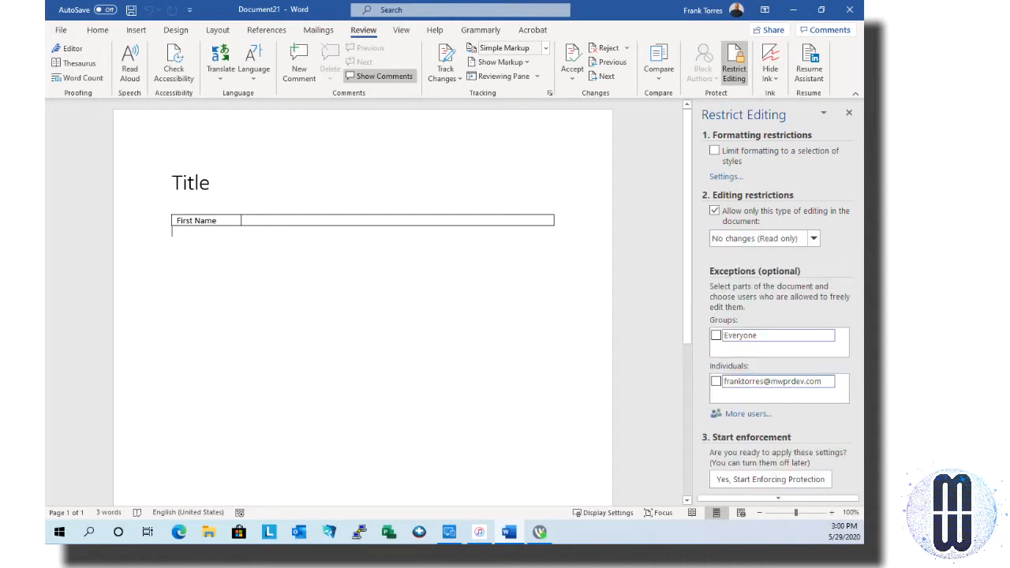
{"action": "scroll", "coordinate": [362, 300], "scroll_direction": "down", "scroll_amount": 1}
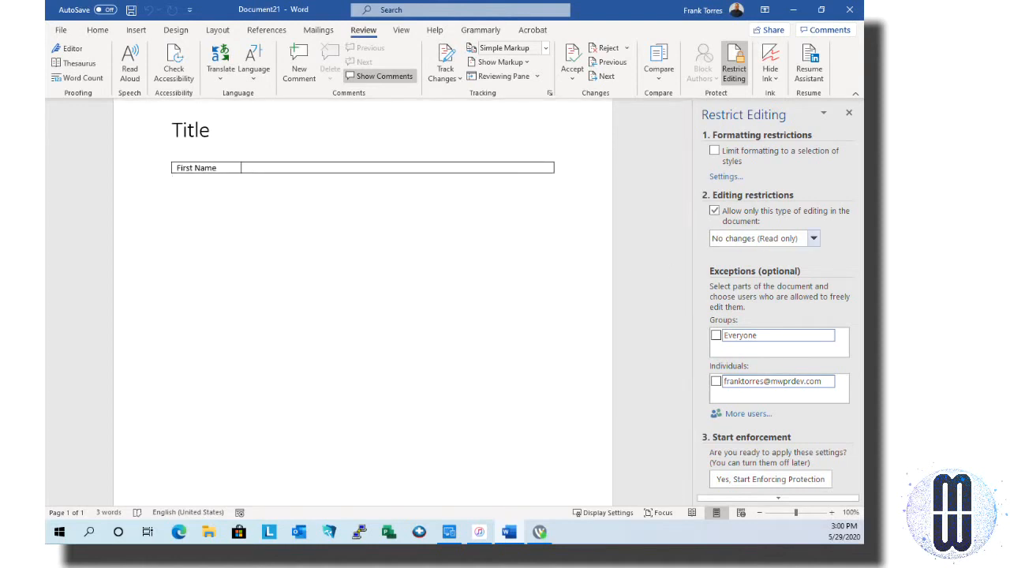
{"action": "left_click", "coordinate": [813, 238]}
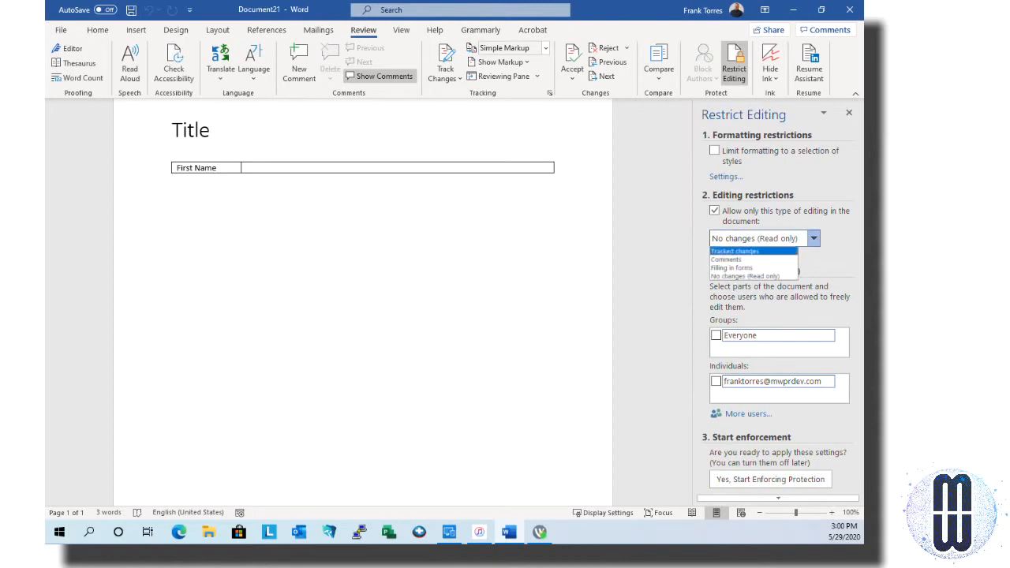
{"action": "left_click", "coordinate": [538, 223]}
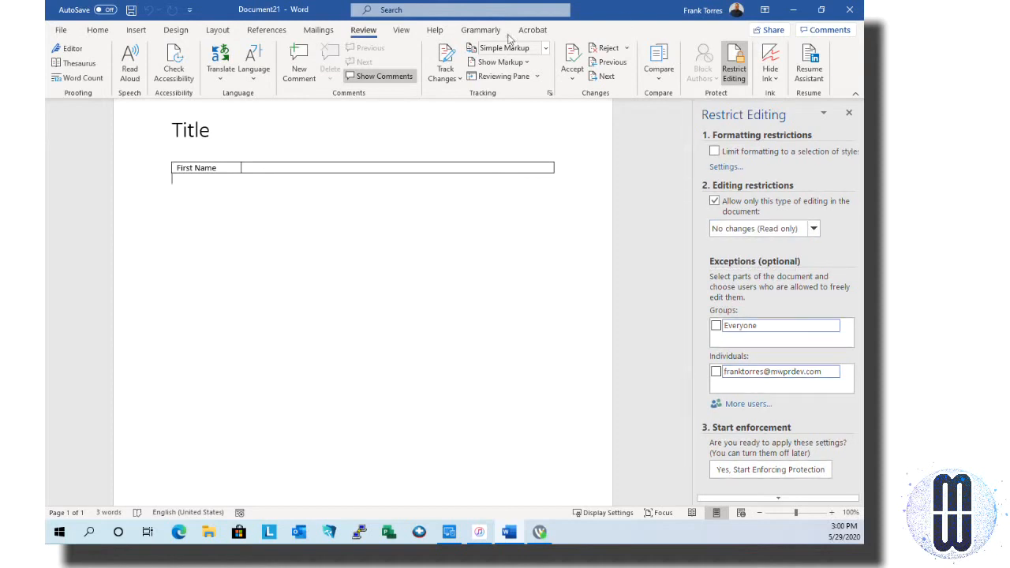
{"action": "left_click", "coordinate": [98, 30]}
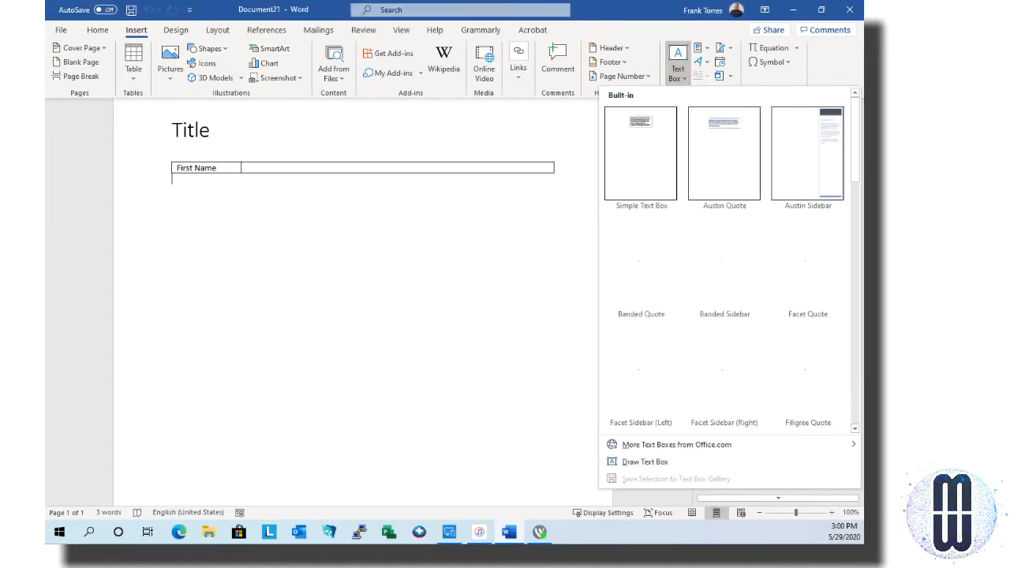
Insert a Simple Text Box below the table and widen it left to align with the table
{"action": "left_click", "coordinate": [558, 63]}
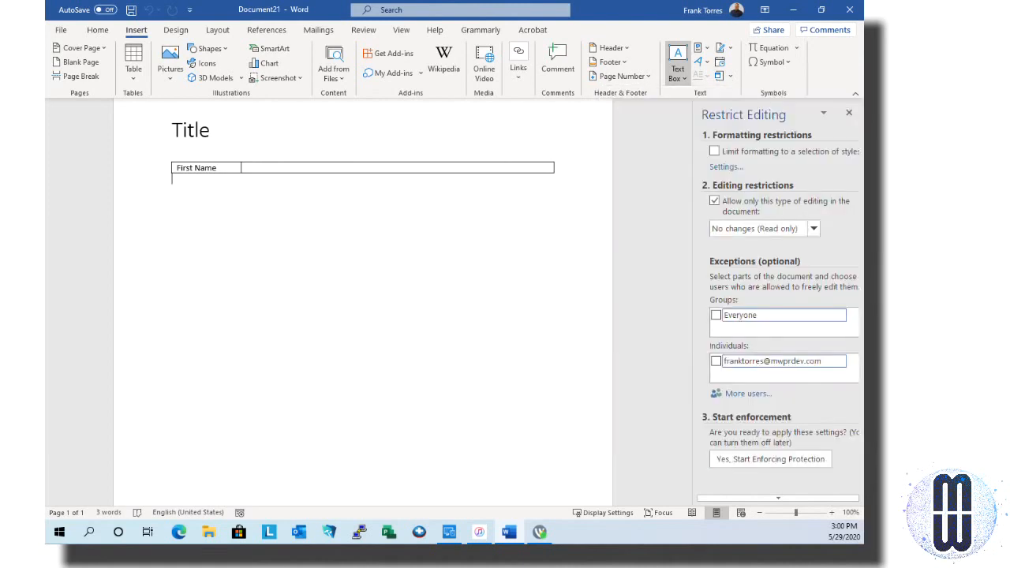
{"action": "left_click", "coordinate": [558, 63]}
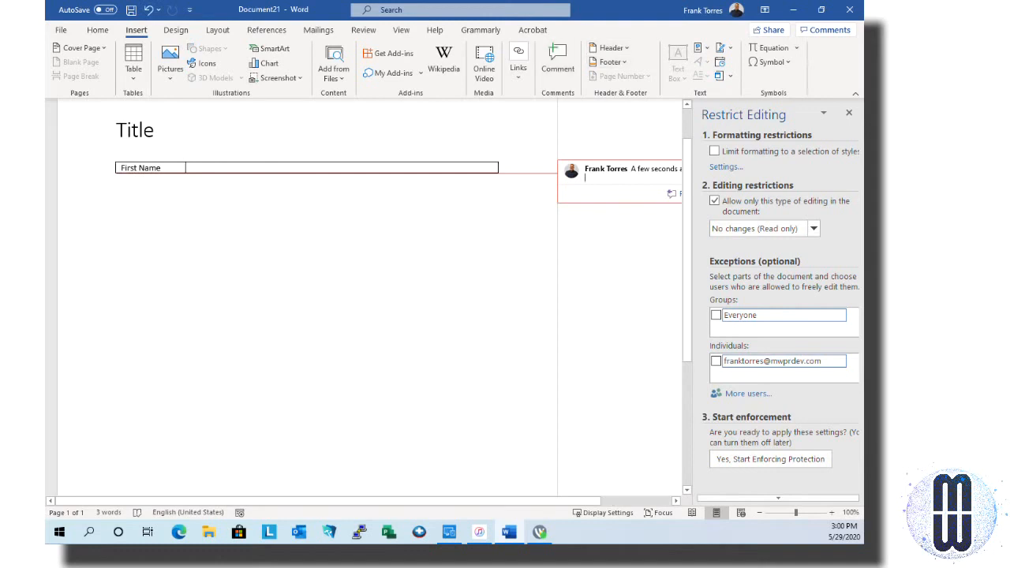
{"action": "left_click", "coordinate": [117, 180]}
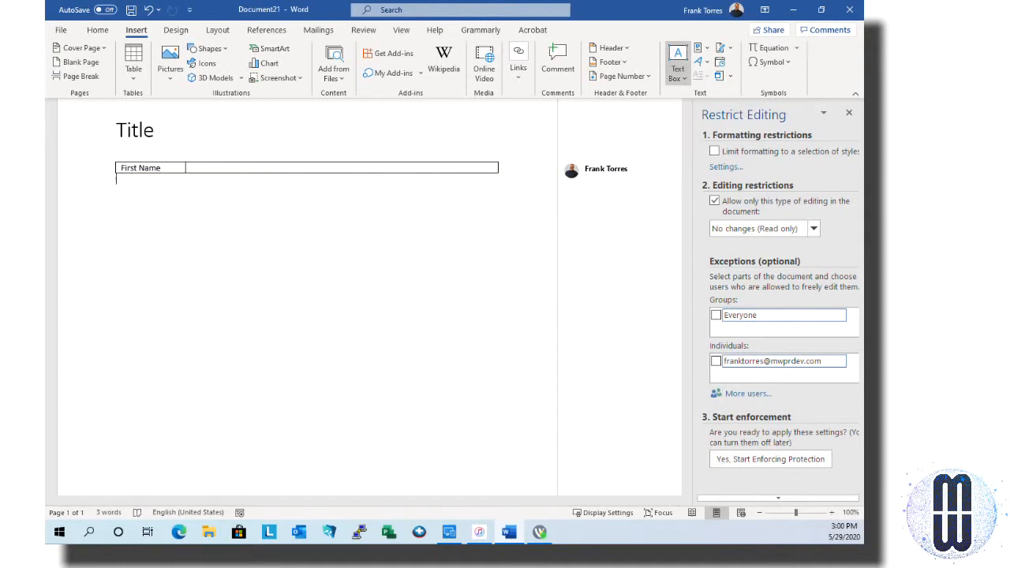
{"action": "left_click", "coordinate": [677, 65]}
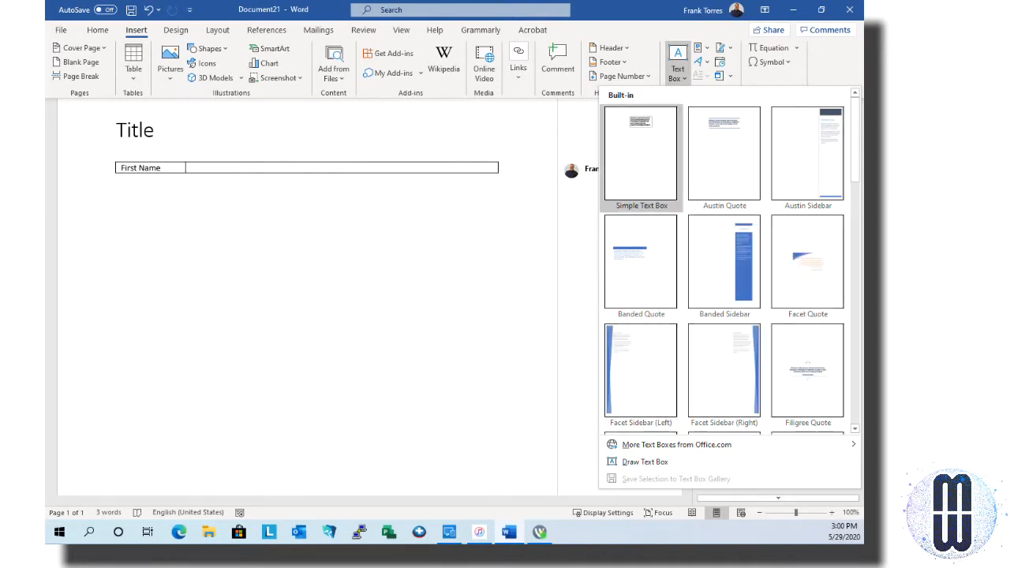
{"action": "left_click", "coordinate": [625, 162]}
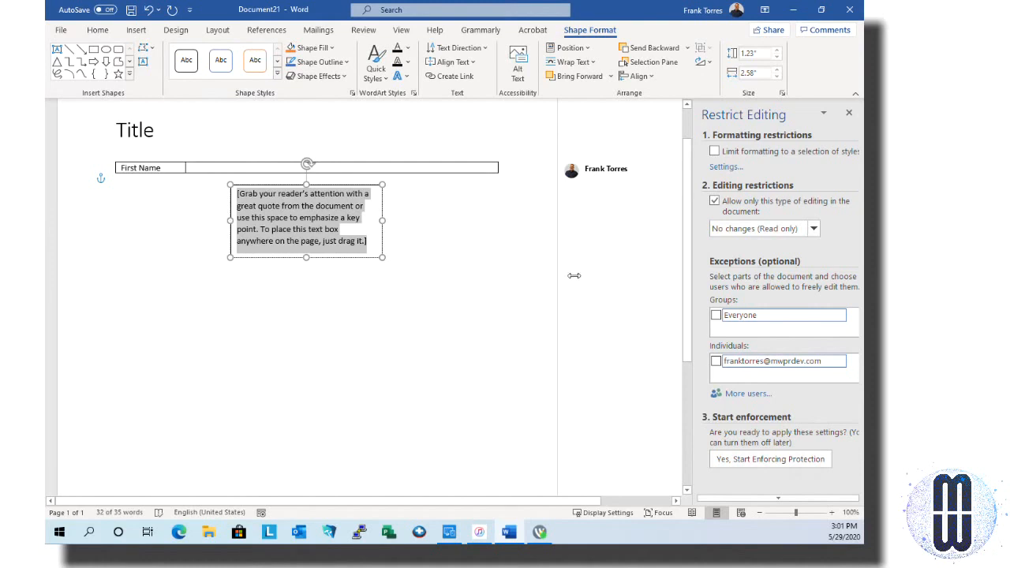
{"action": "left_click_drag", "start_coordinate": [230, 220], "coordinate": [120, 227]}
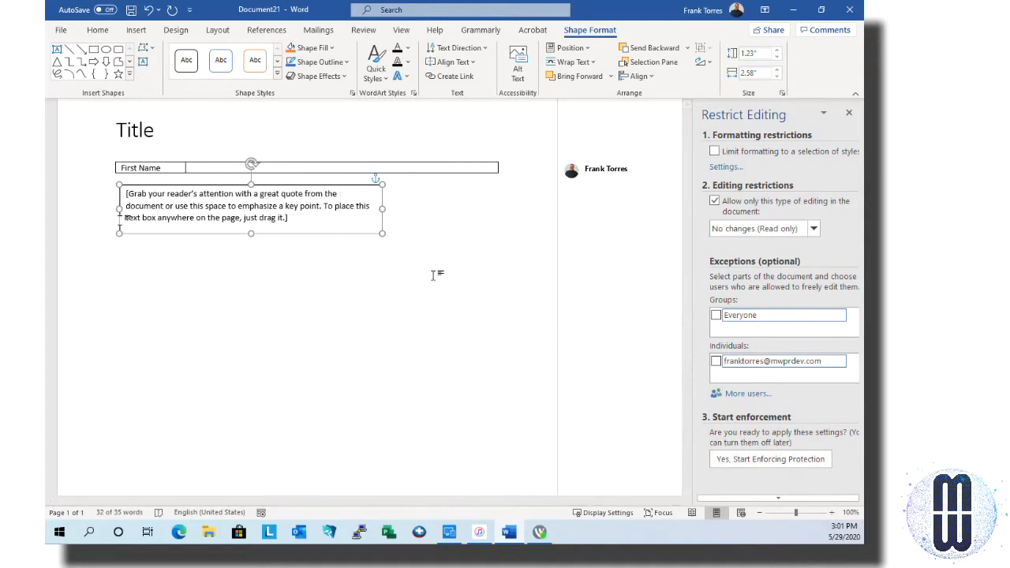
{"action": "left_click", "coordinate": [444, 280]}
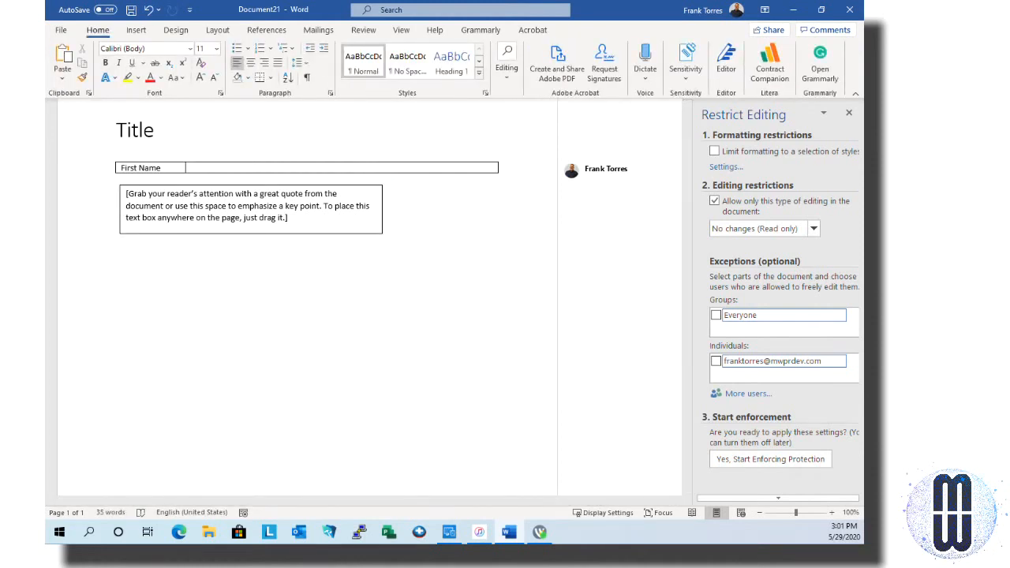
Restrict editing to Filling in forms and enforce protection with a password
{"action": "left_click", "coordinate": [813, 228]}
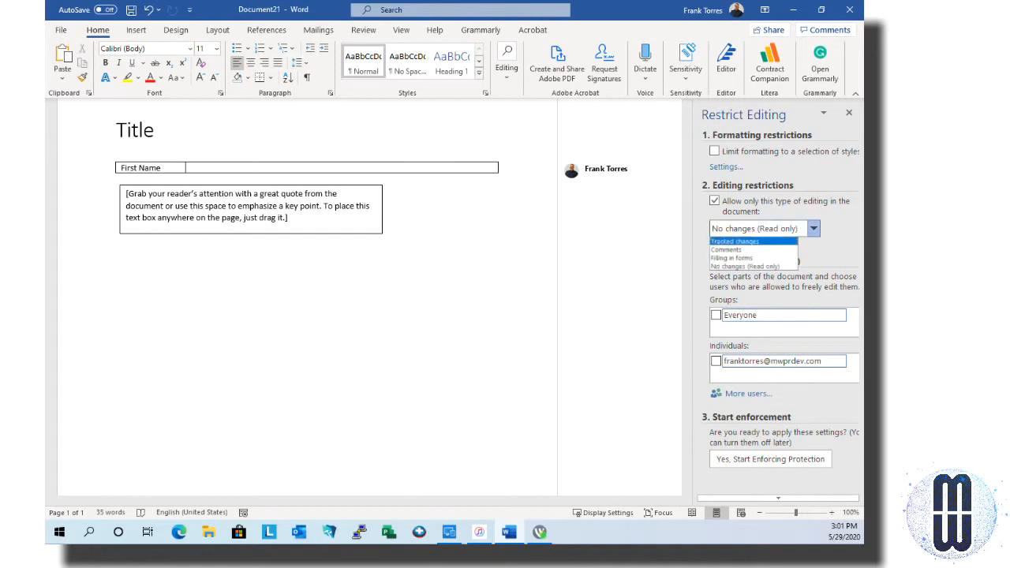
{"action": "left_click", "coordinate": [733, 258]}
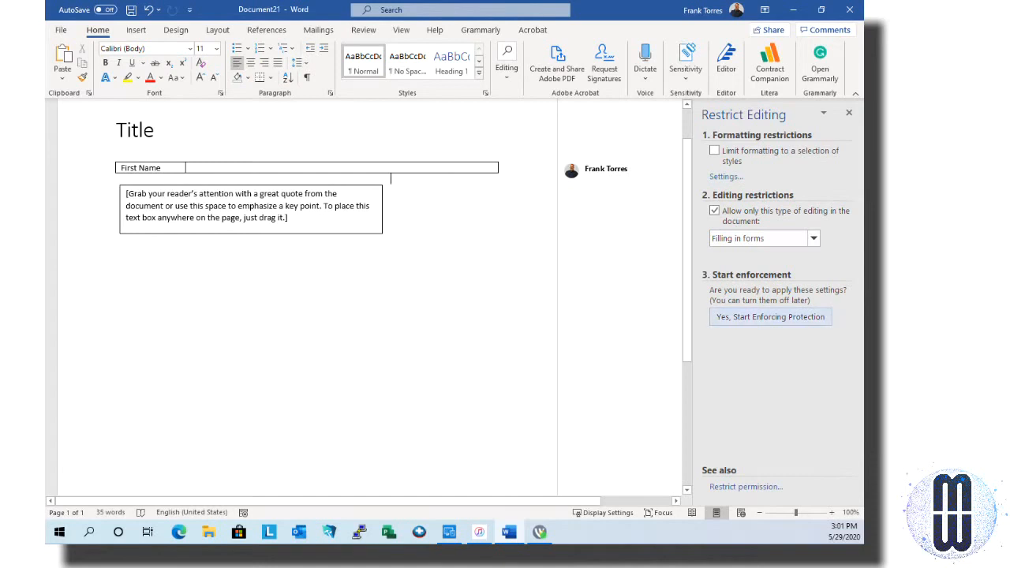
{"action": "left_click", "coordinate": [770, 317]}
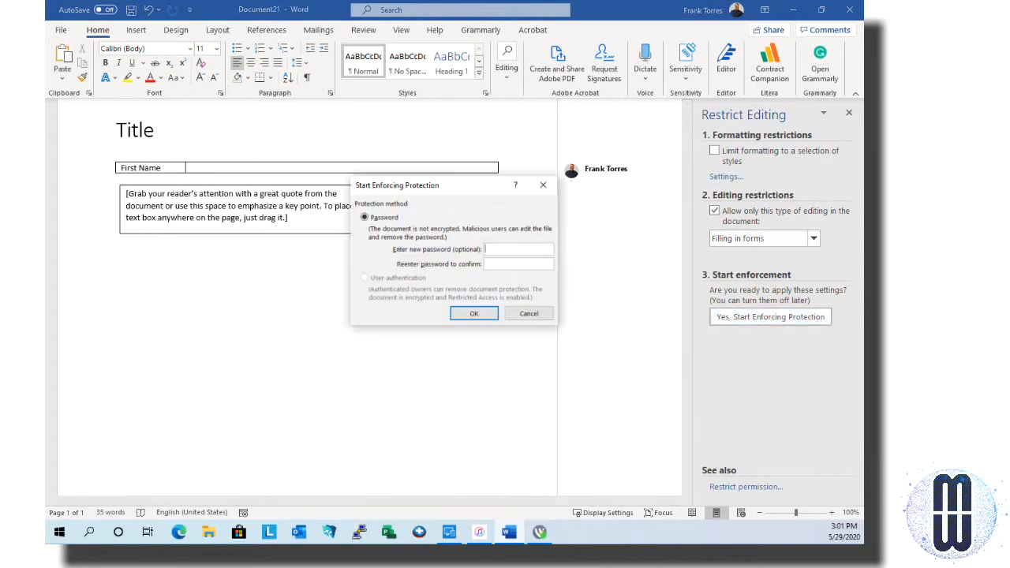
{"action": "type", "text": "12341234"}
{"action": "key", "text": "Return"}
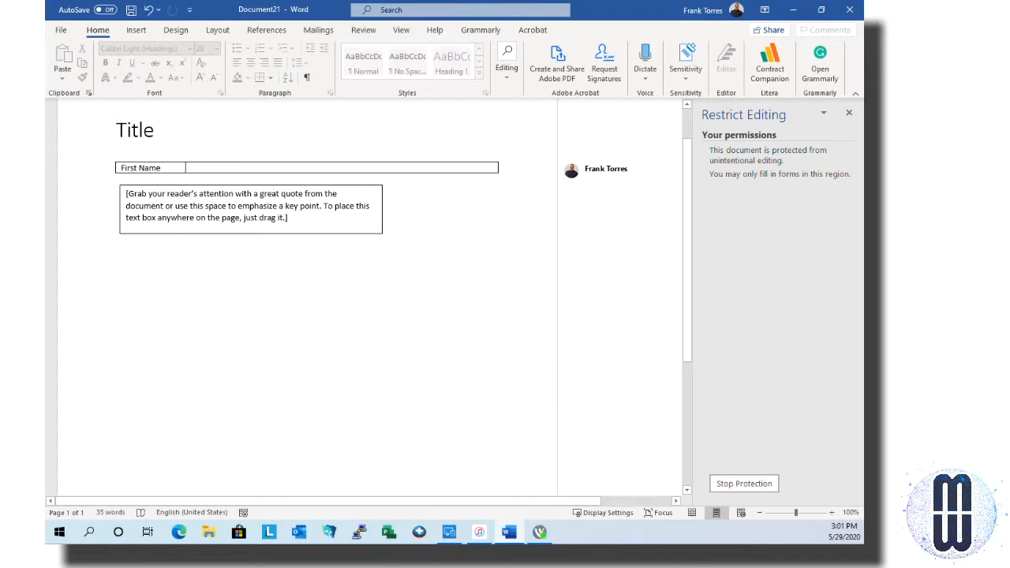
Unprotect Document21 with its password and switch the editing restriction to No changes (Read only)
{"action": "left_click", "coordinate": [327, 217]}
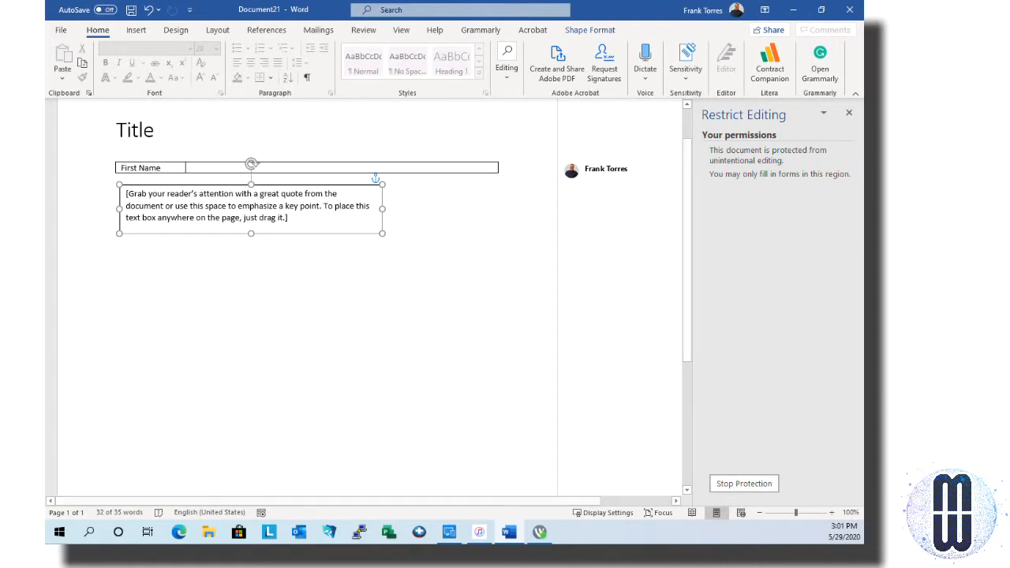
{"action": "left_click", "coordinate": [744, 483]}
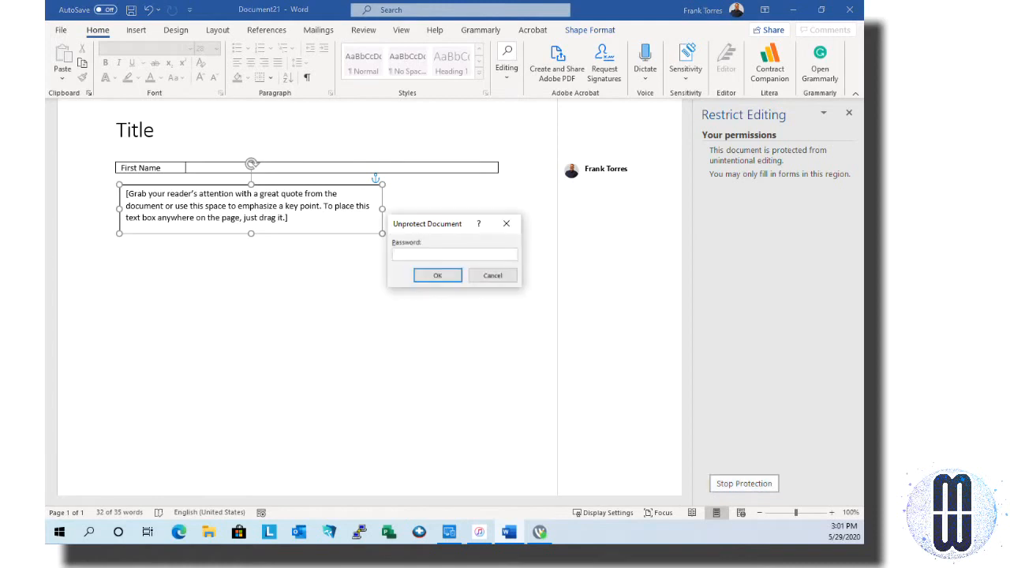
{"action": "type", "text": "••••"}
{"action": "key", "text": "Return"}
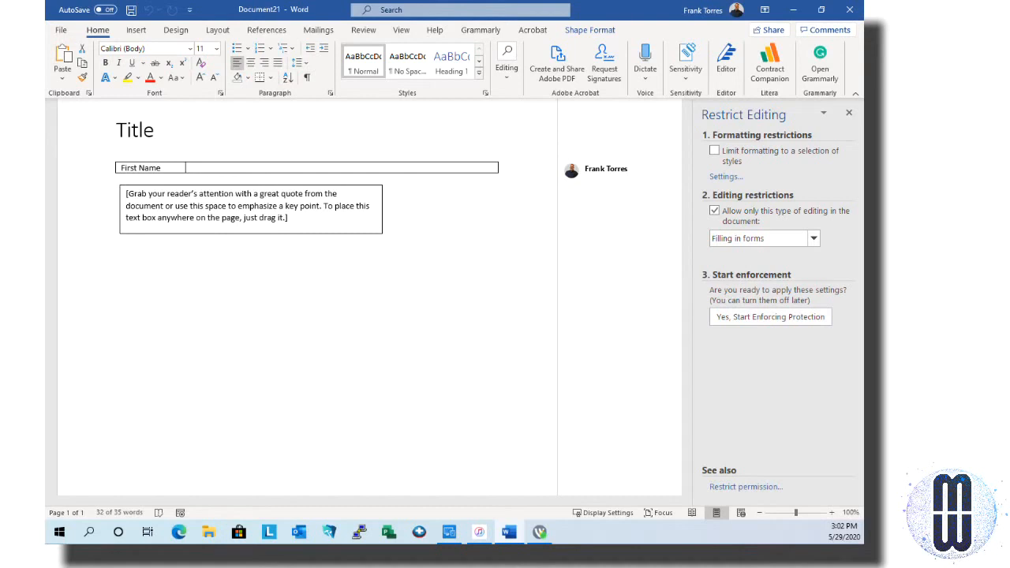
{"action": "left_click", "coordinate": [814, 238]}
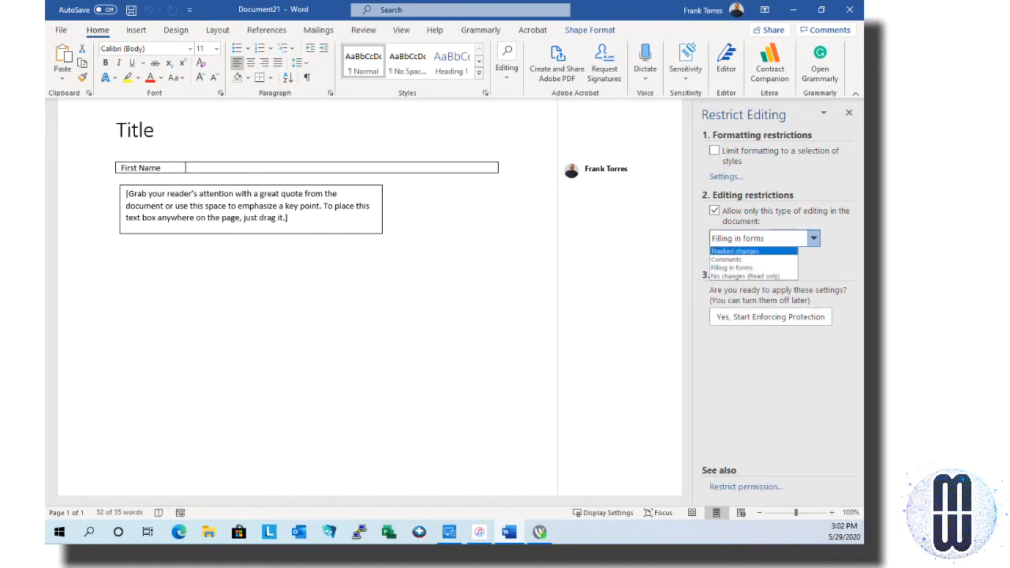
{"action": "key", "text": "Return"}
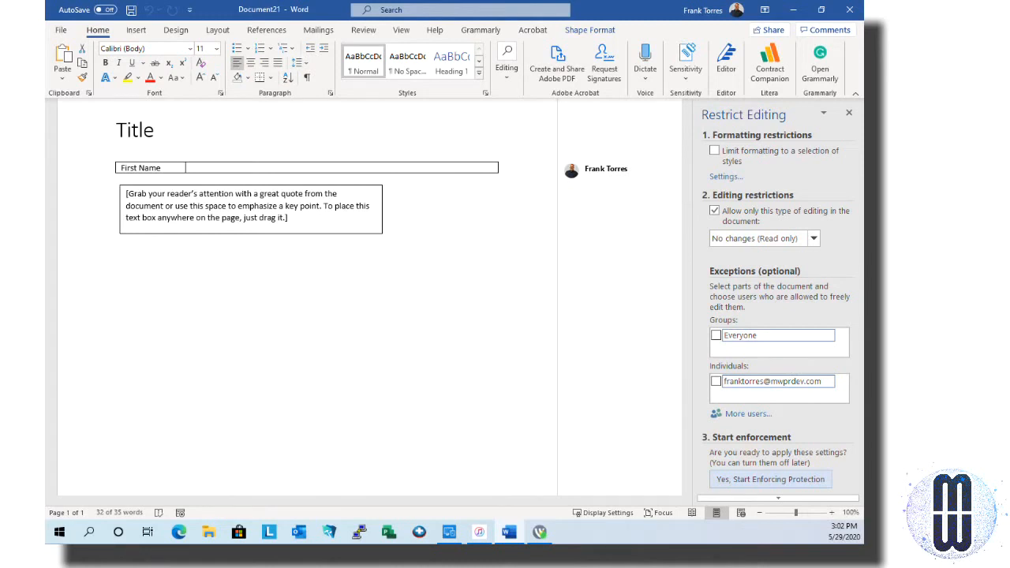
Enforce the read-only protection, entering and confirming a password
{"action": "left_click", "coordinate": [770, 479]}
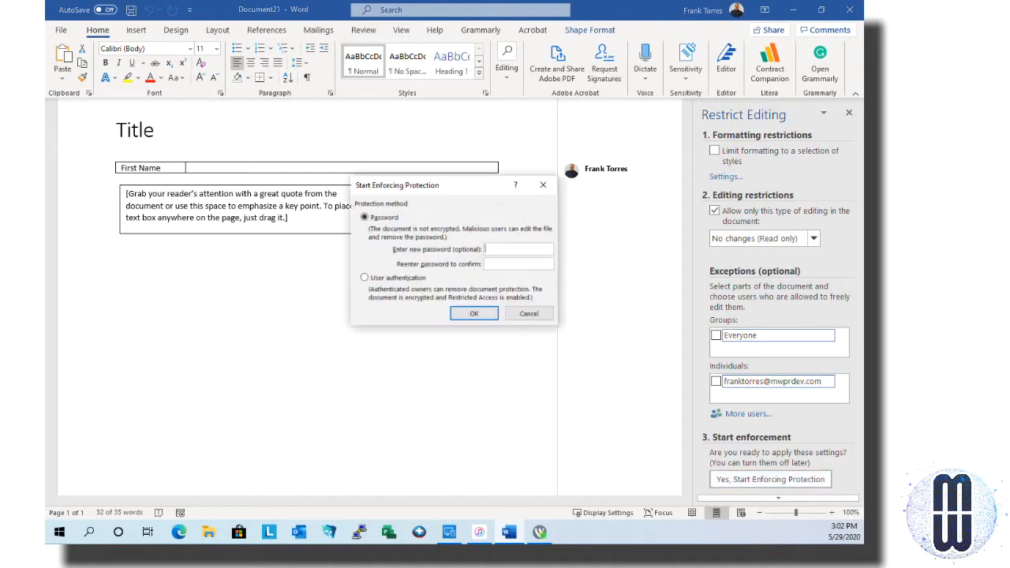
{"action": "type", "text": "••••"}
{"action": "type", "text": "1234"}
{"action": "key", "text": "Return"}
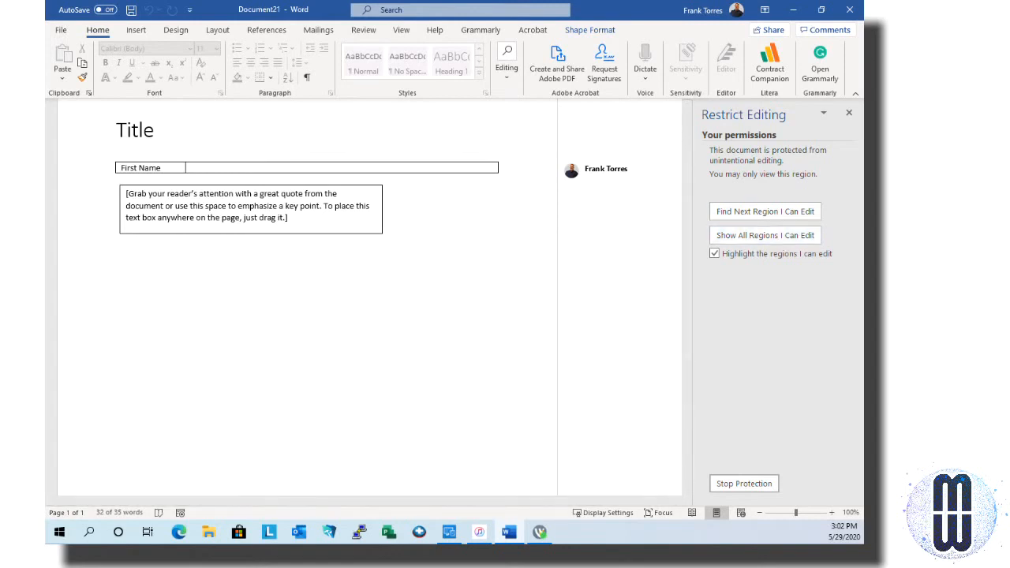
Confirm no region is editable and the locked text box rejects Delete, then stop protection
{"action": "left_click", "coordinate": [764, 211]}
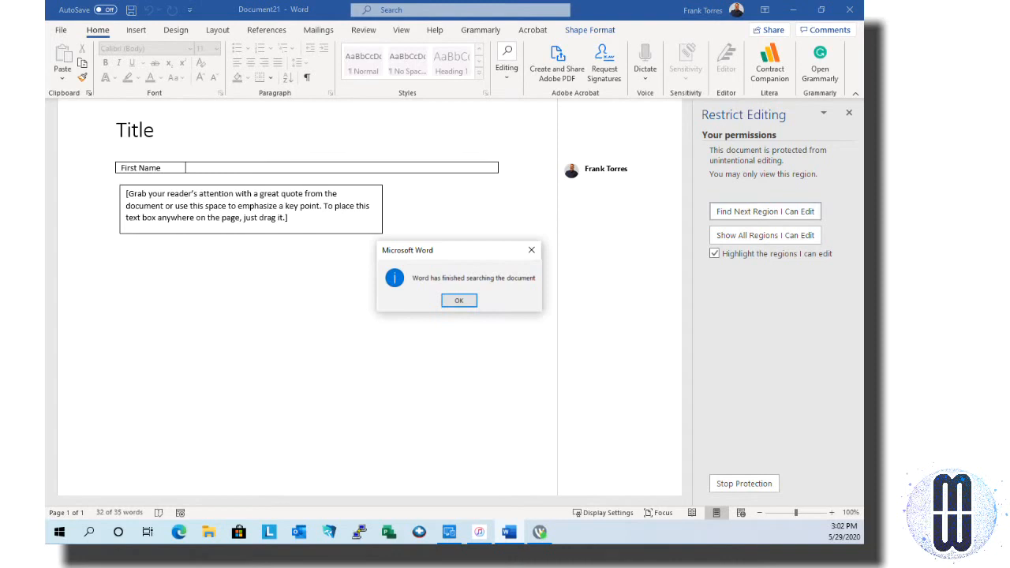
{"action": "left_click", "coordinate": [466, 302]}
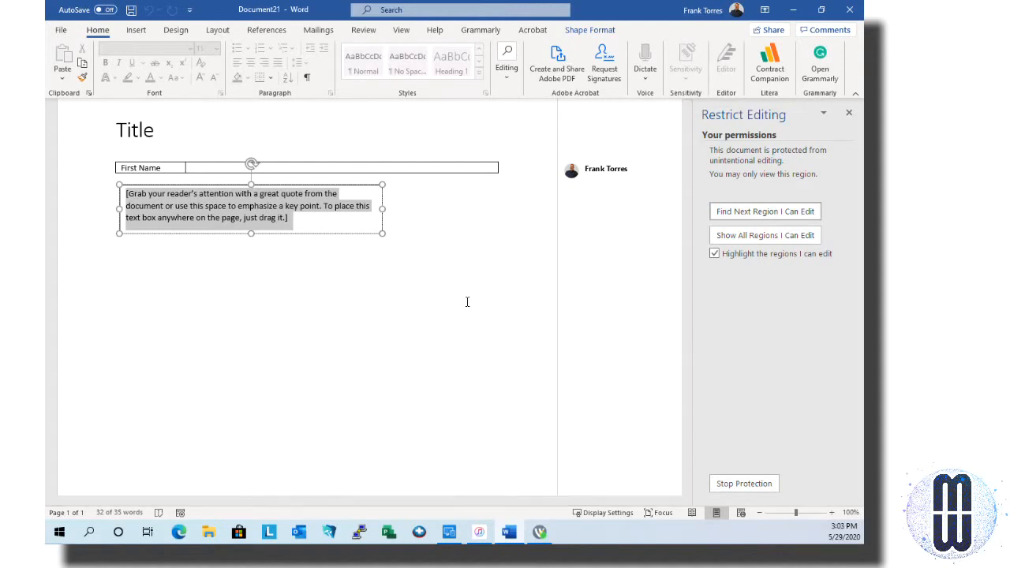
{"action": "key", "text": "Delete"}
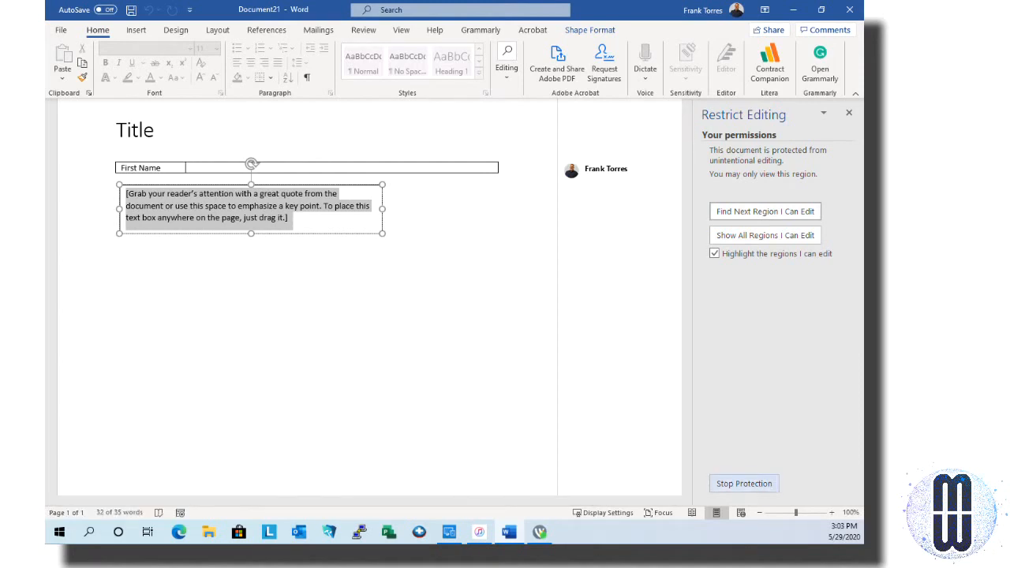
{"action": "left_click", "coordinate": [744, 483]}
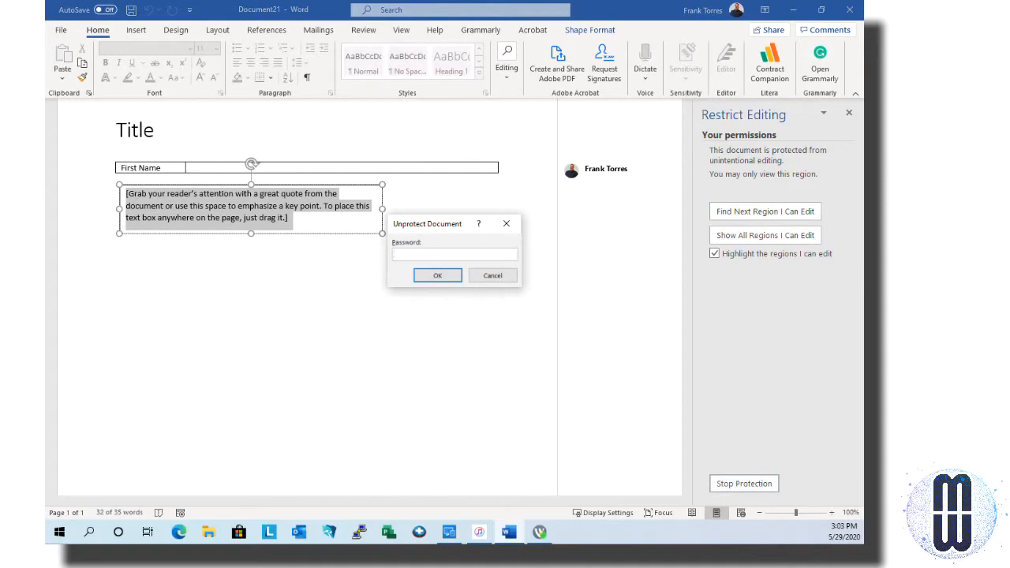
Finish unprotecting with the password and delete the text box's placeholder quote text
{"action": "type", "text": "****"}
{"action": "key", "text": "Return"}
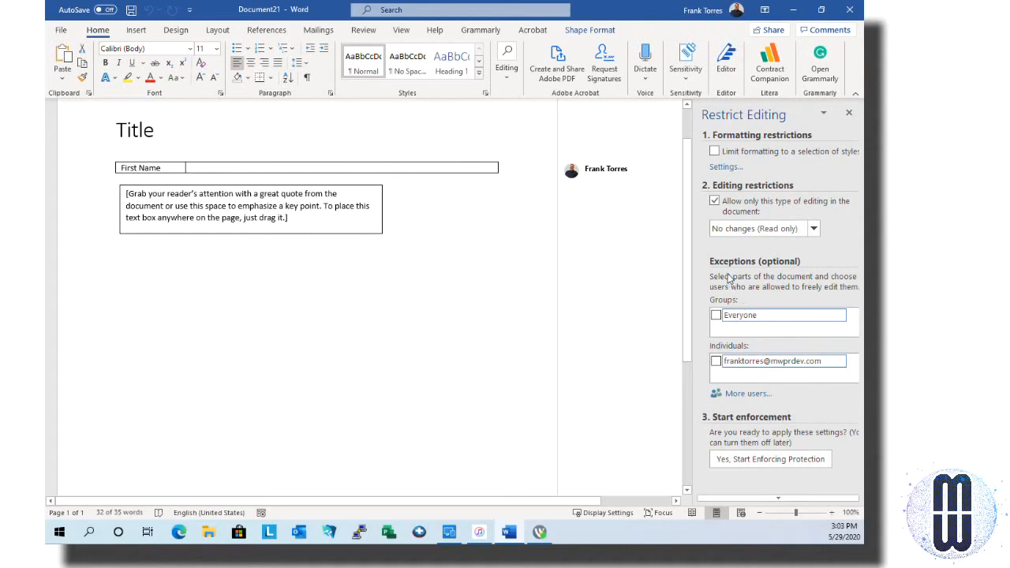
{"action": "key", "text": "ctrl+a"}
{"action": "key", "text": "Delete"}
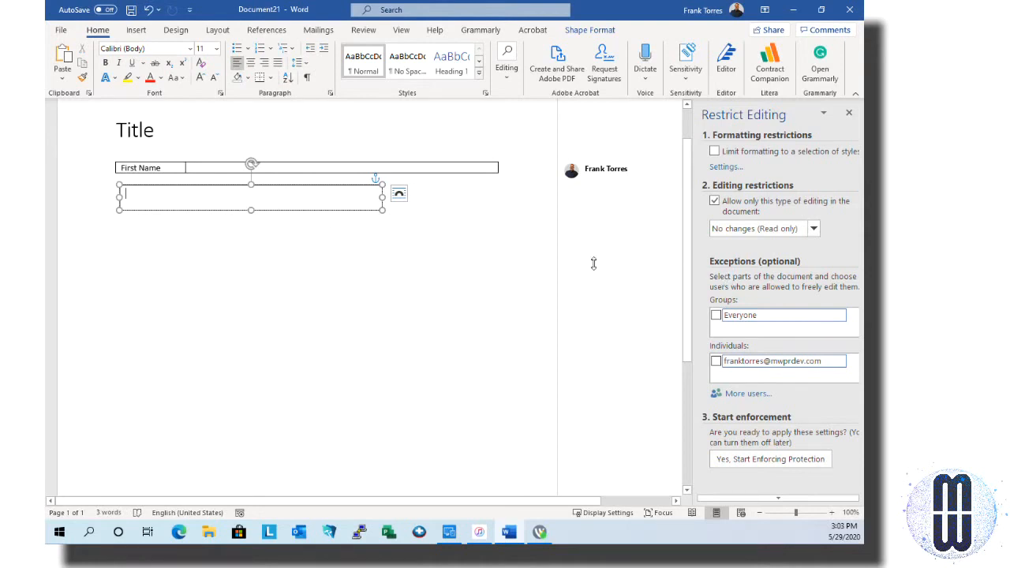
Make the empty text box taller and widen it to the table's width
{"action": "left_click_drag", "start_coordinate": [251, 210], "coordinate": [250, 255]}
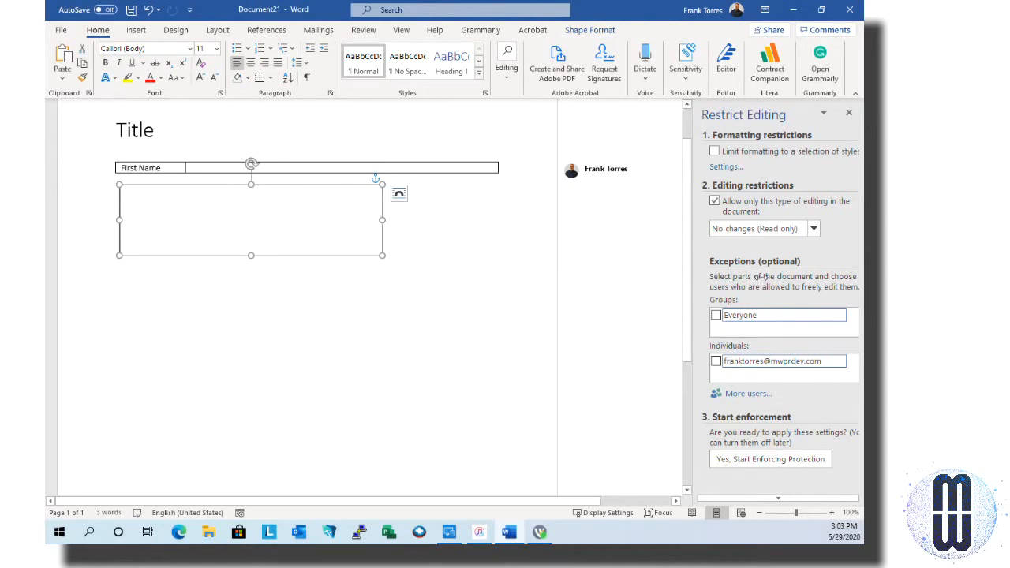
{"action": "left_click_drag", "start_coordinate": [382, 227], "coordinate": [494, 219]}
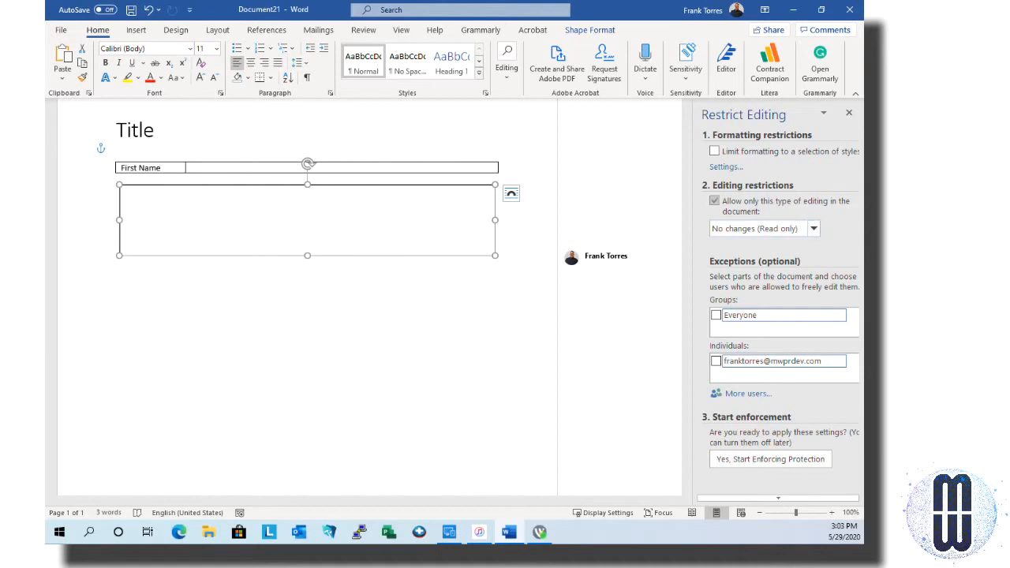
{"action": "left_click", "coordinate": [812, 228]}
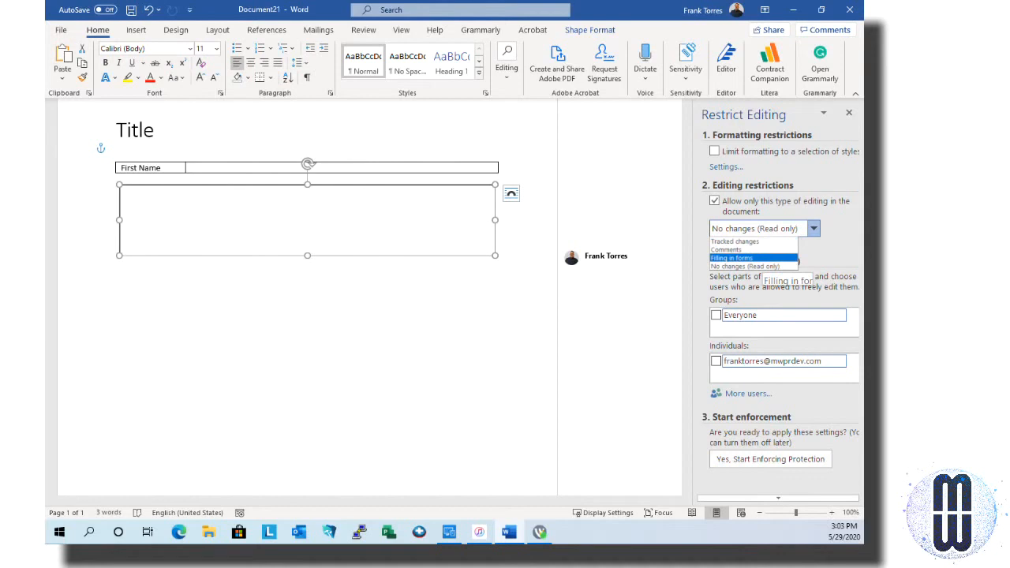
Choose Filling in forms as the editing restriction, trying then cancelling enforcement
{"action": "left_click", "coordinate": [754, 258]}
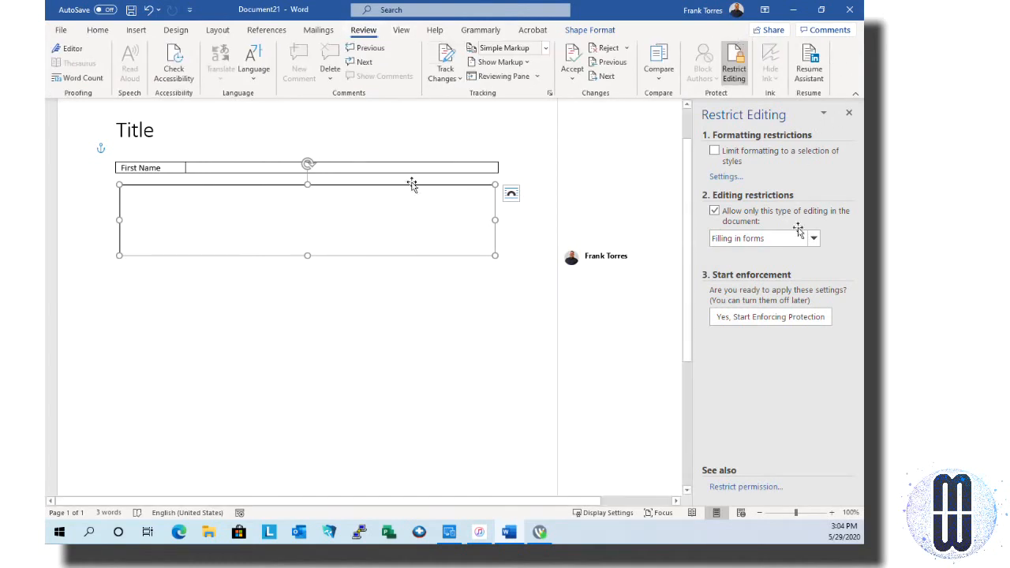
{"action": "left_click", "coordinate": [423, 232]}
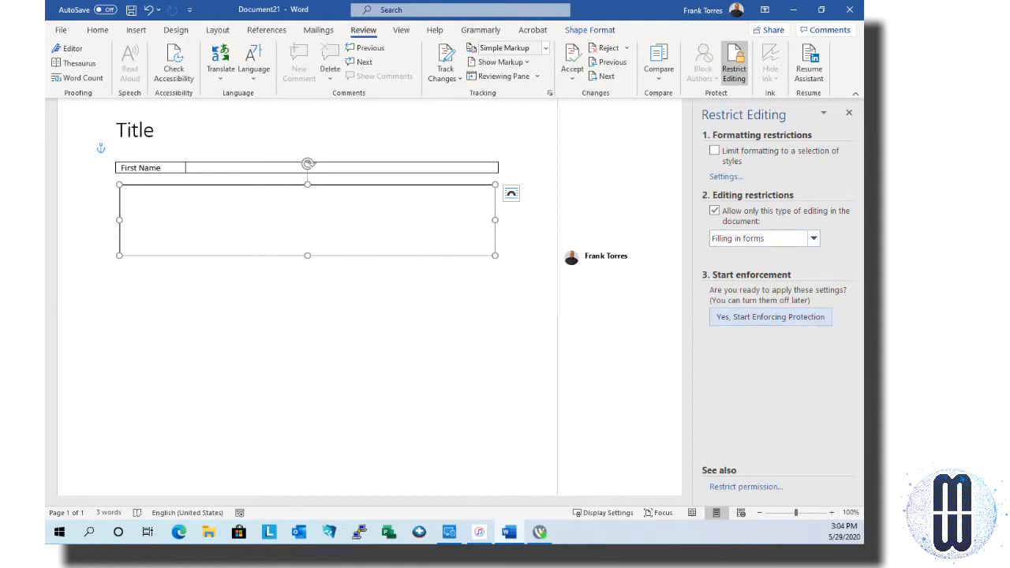
{"action": "left_click", "coordinate": [770, 317]}
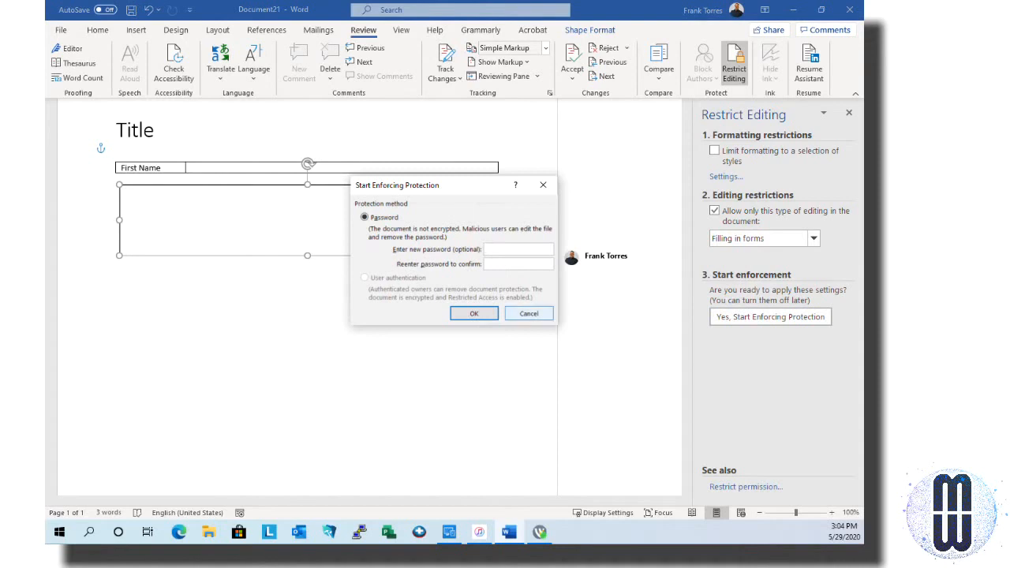
{"action": "left_click", "coordinate": [550, 312]}
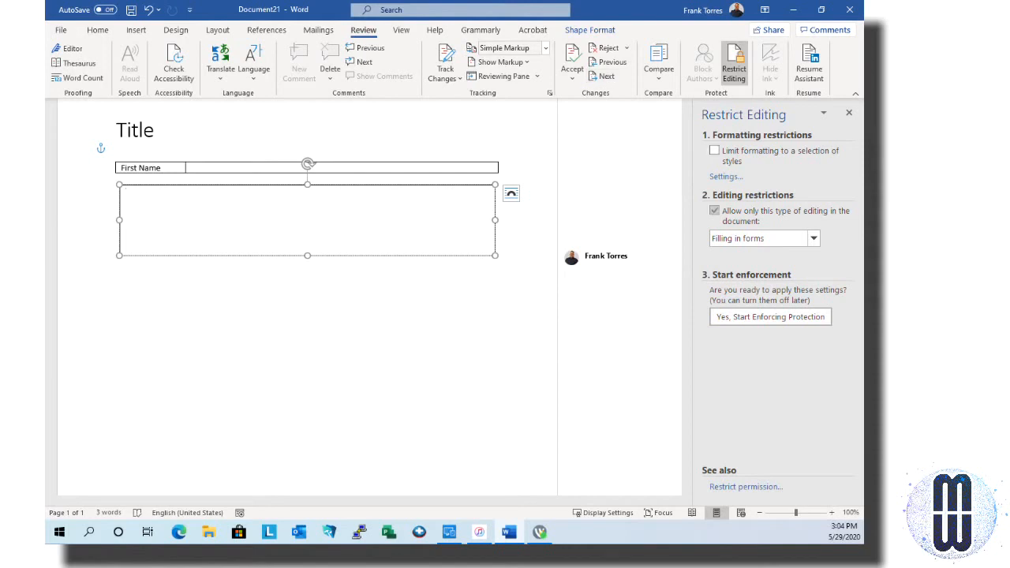
{"action": "left_click", "coordinate": [727, 178]}
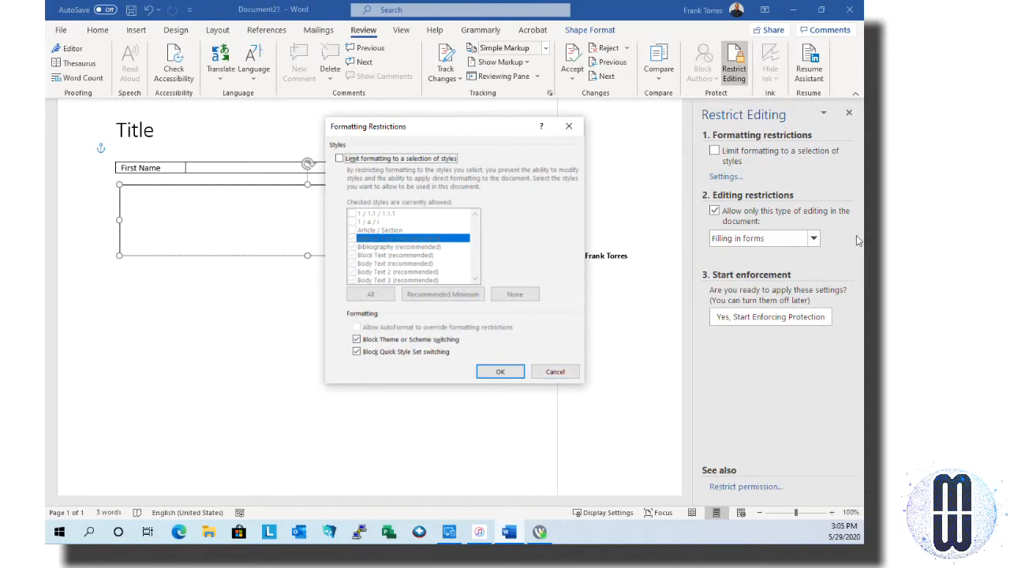
Limit formatting with all styles allowed, theme and Quick Style Set switching unblocked, existing formatting kept
{"action": "key", "text": "space"}
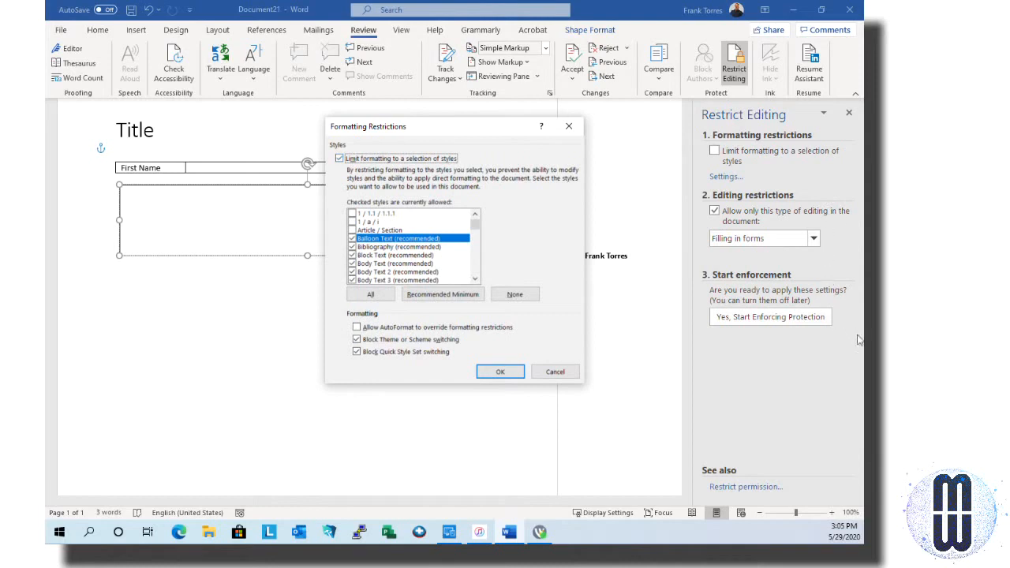
{"action": "key", "text": "Tab"}
{"action": "key", "text": "space"}
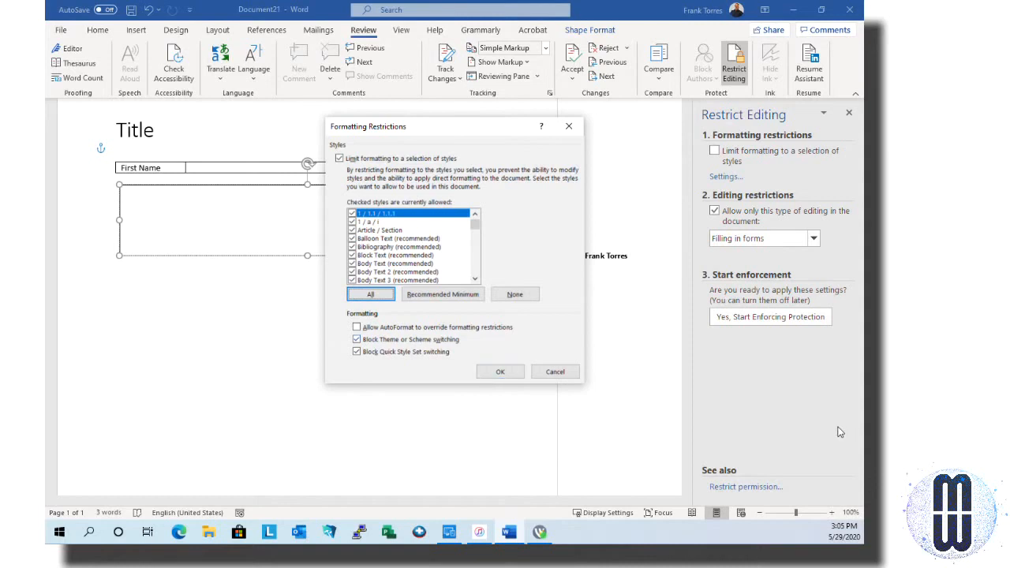
{"action": "key", "text": "alt+w"}
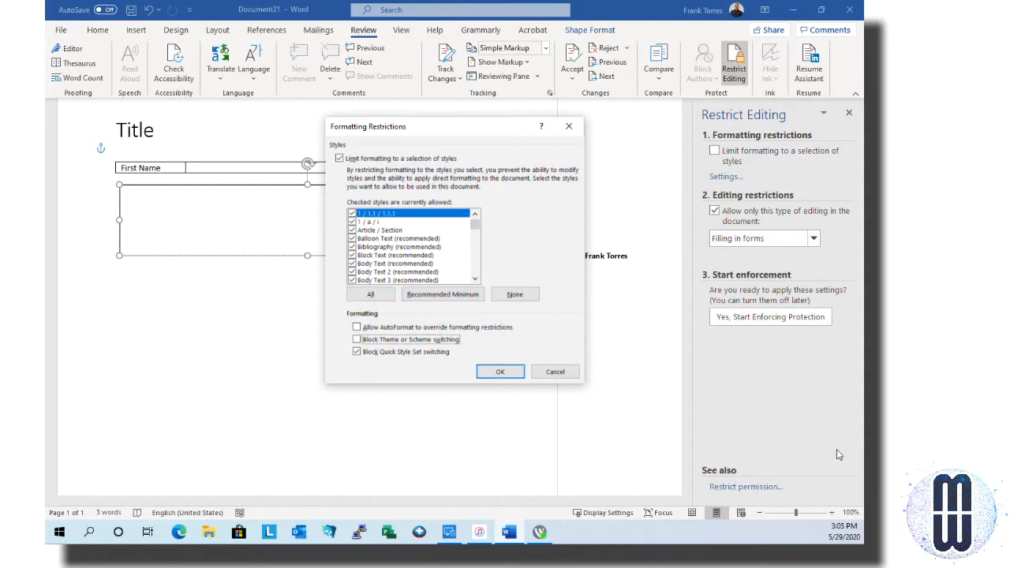
{"action": "key", "text": "alt+q"}
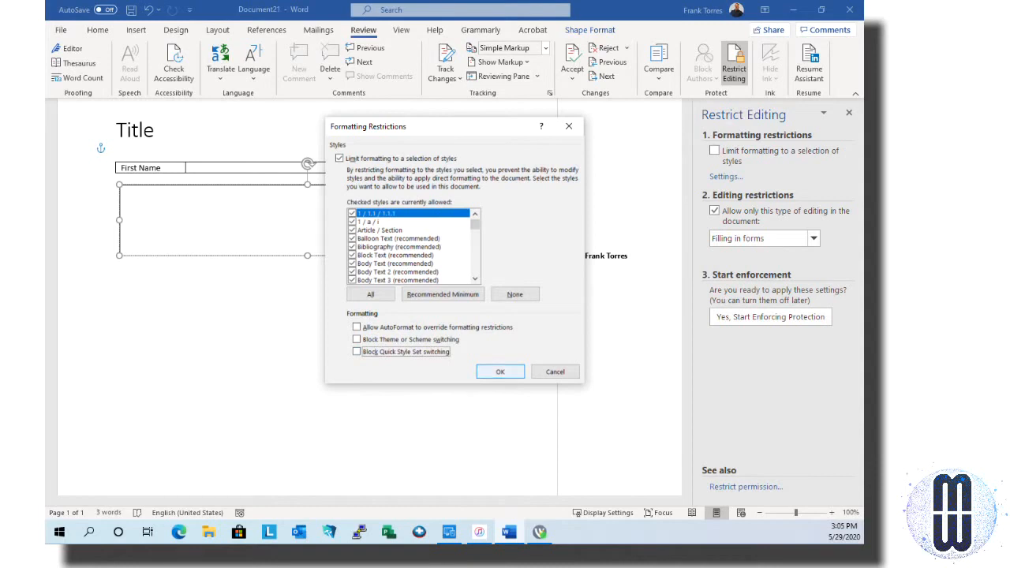
{"action": "key", "text": "Return"}
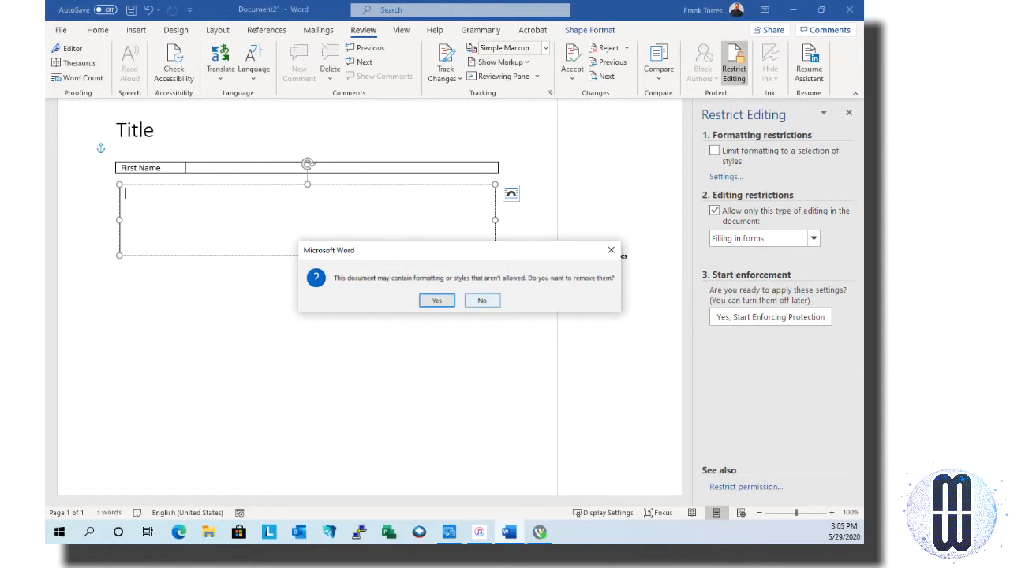
{"action": "left_click", "coordinate": [482, 301]}
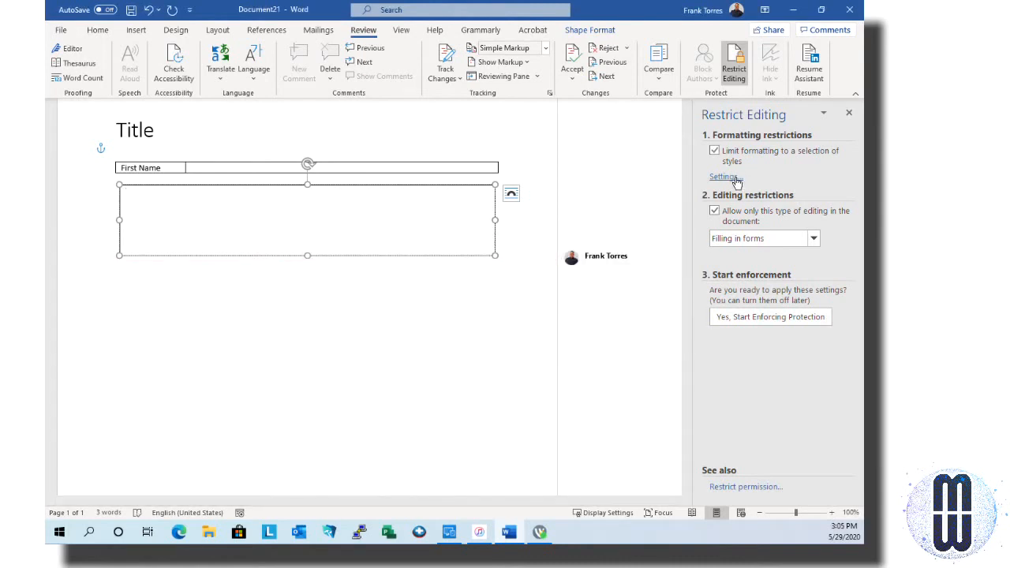
{"action": "left_click", "coordinate": [724, 177]}
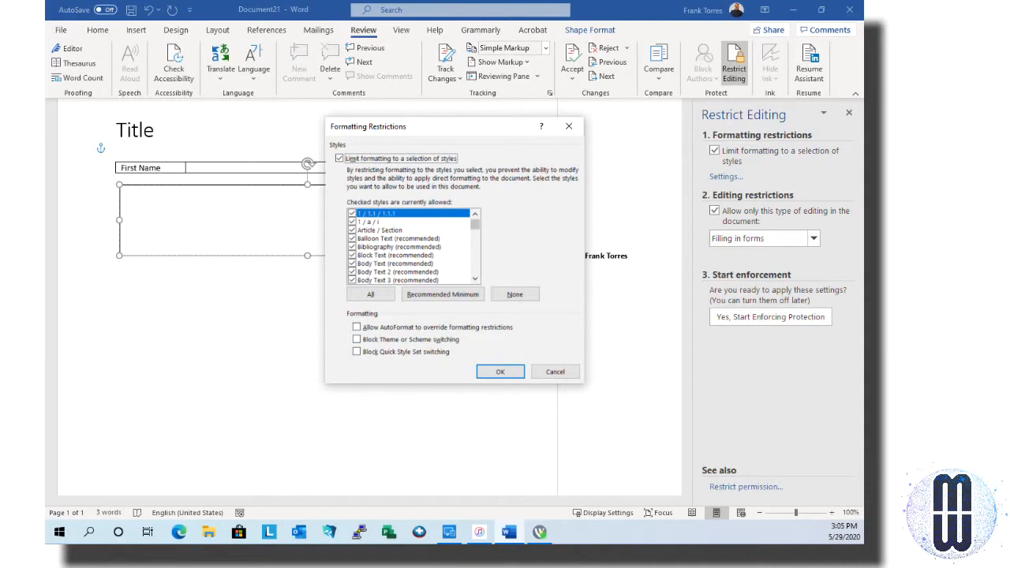
{"action": "scroll", "coordinate": [412, 246], "scroll_direction": "down", "scroll_amount": 15}
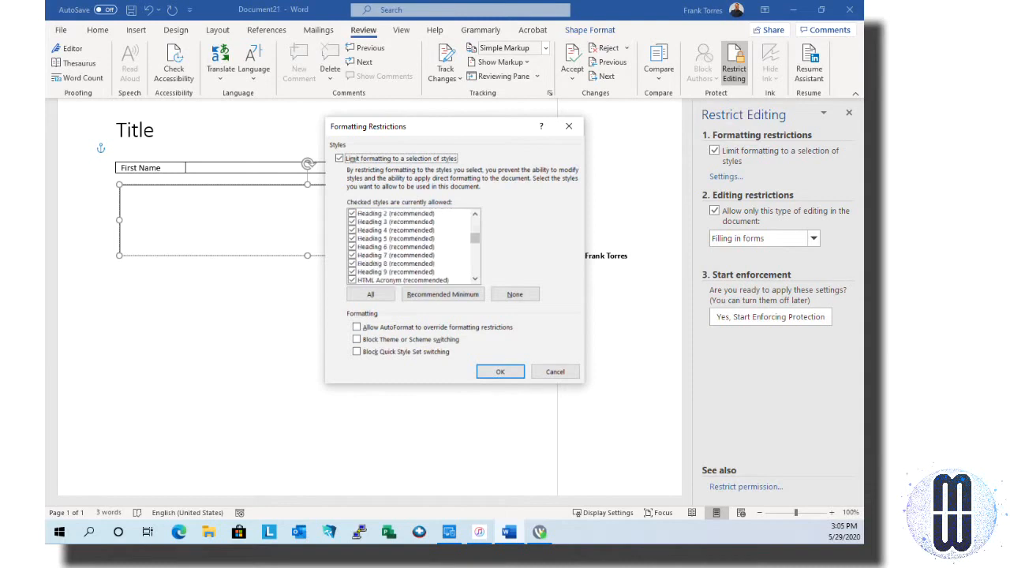
{"action": "scroll", "coordinate": [412, 246], "scroll_direction": "down", "scroll_amount": 10}
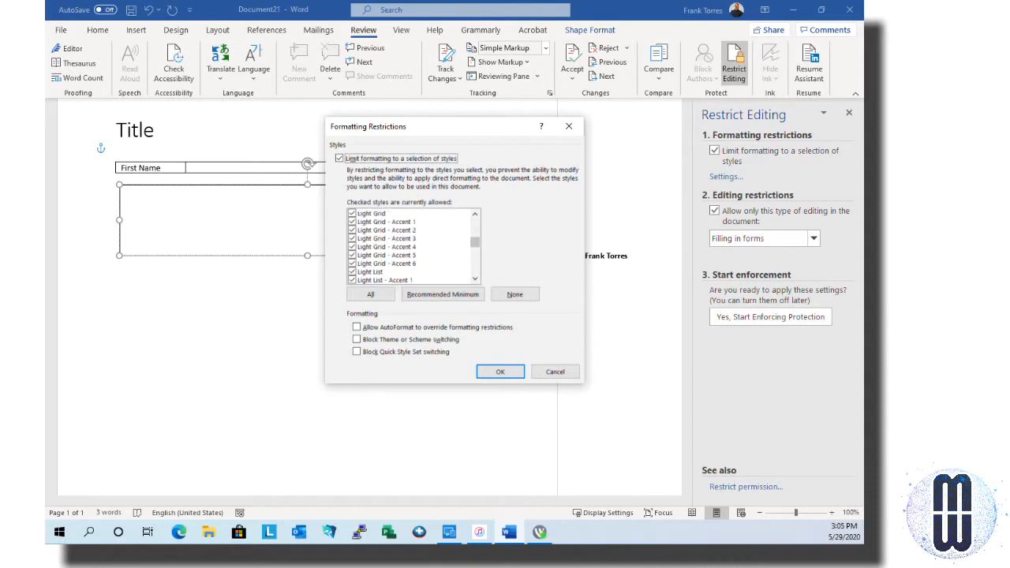
{"action": "scroll", "coordinate": [412, 246], "scroll_direction": "down", "scroll_amount": 15}
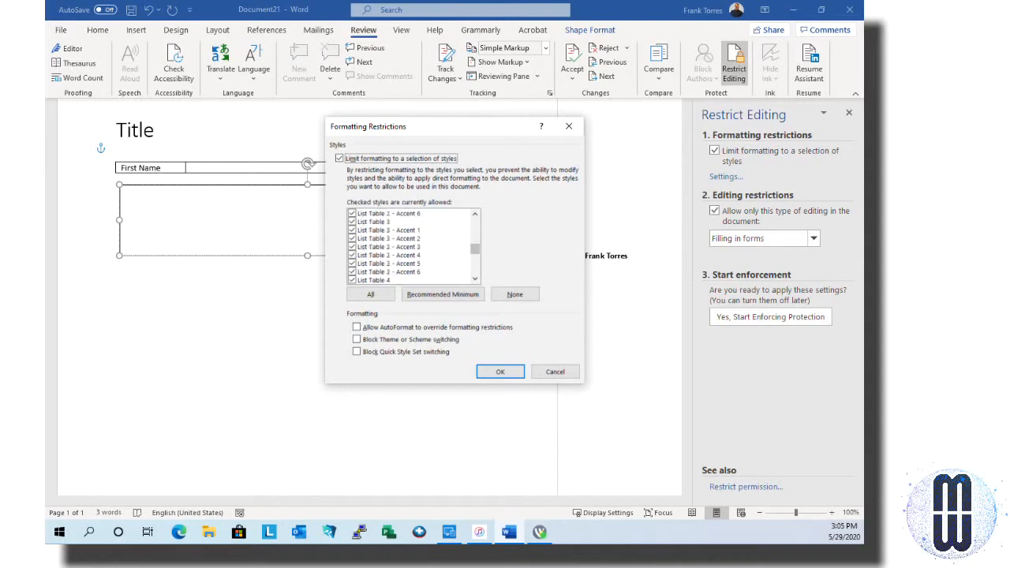
{"action": "left_click", "coordinate": [476, 214]}
{"action": "left_click", "coordinate": [475, 214]}
{"action": "left_click", "coordinate": [475, 214]}
{"action": "left_click", "coordinate": [475, 214]}
{"action": "left_click", "coordinate": [475, 214]}
{"action": "left_click", "coordinate": [475, 214]}
{"action": "left_click", "coordinate": [475, 214]}
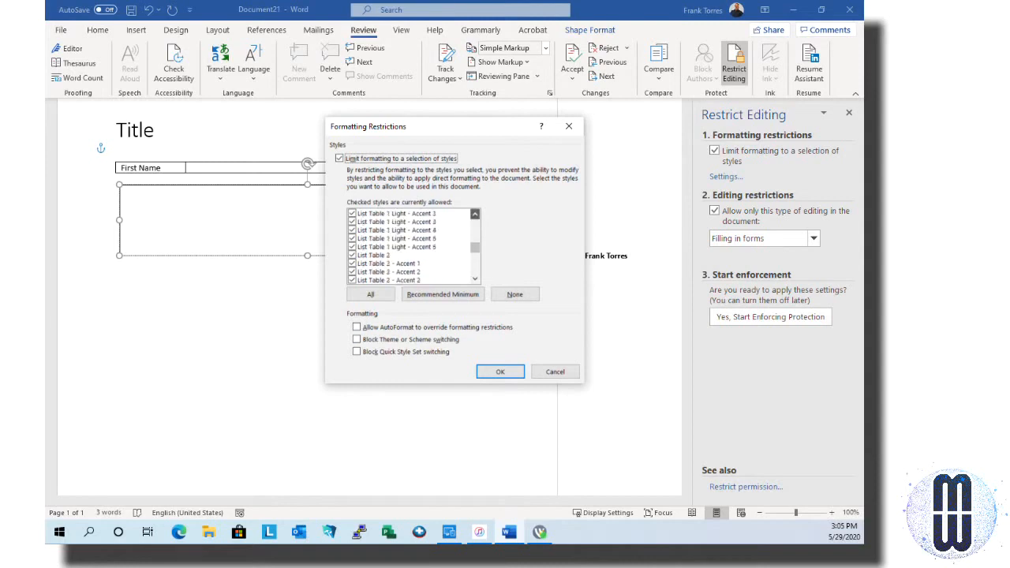
{"action": "left_click", "coordinate": [475, 214]}
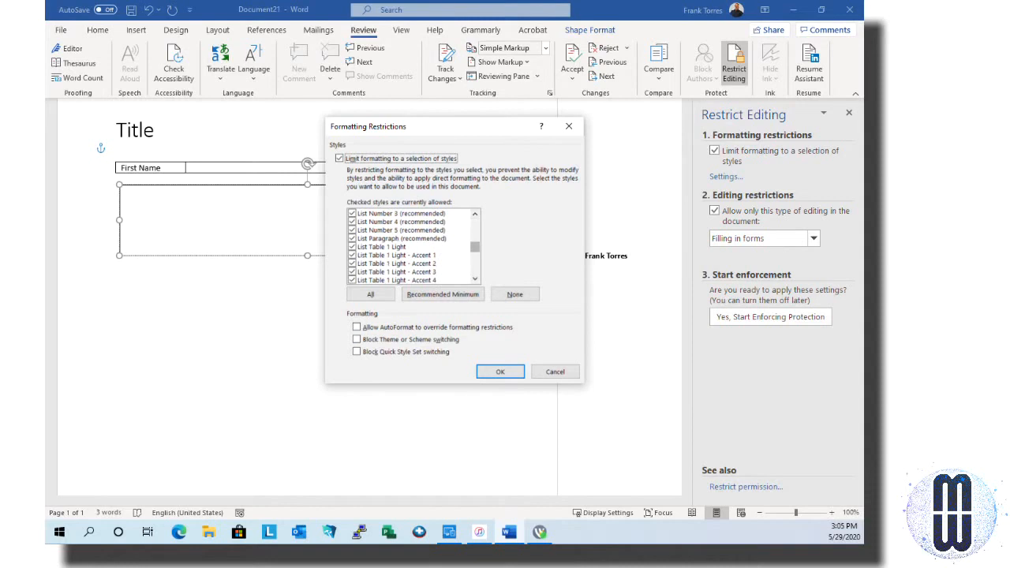
{"action": "left_click_drag", "start_coordinate": [475, 247], "coordinate": [475, 262]}
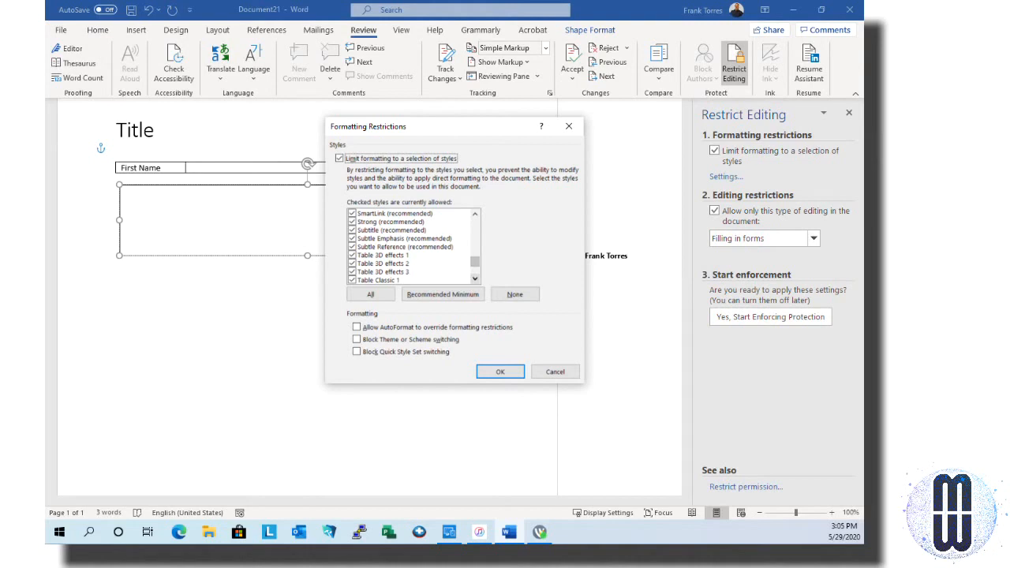
{"action": "left_click", "coordinate": [475, 278]}
{"action": "left_click", "coordinate": [475, 279]}
{"action": "left_click", "coordinate": [476, 278]}
{"action": "left_click", "coordinate": [475, 278]}
{"action": "left_click", "coordinate": [475, 279]}
{"action": "left_click_drag", "start_coordinate": [475, 279], "coordinate": [475, 279]}
{"action": "left_click", "coordinate": [475, 213]}
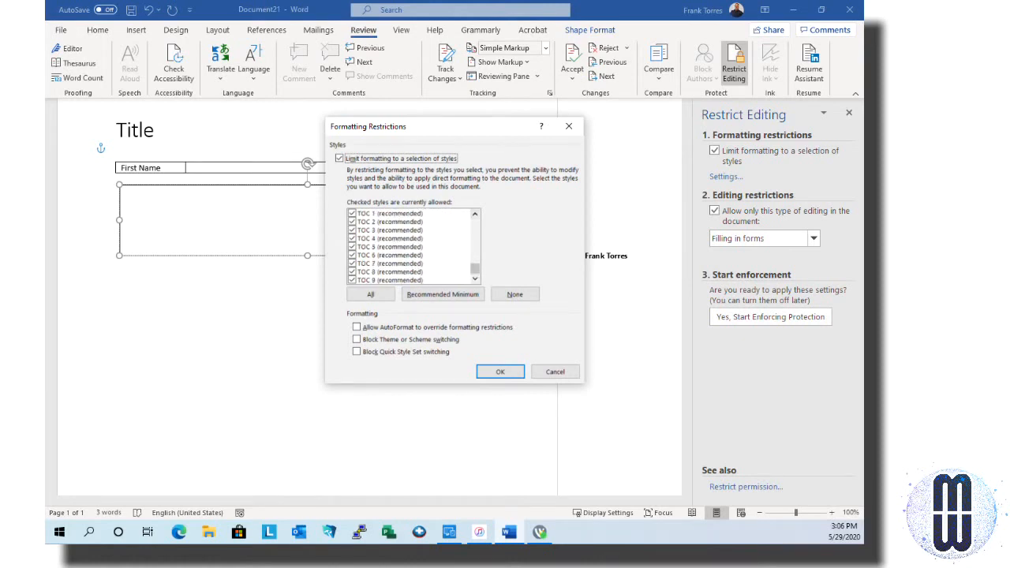
{"action": "left_click", "coordinate": [475, 213]}
{"action": "left_click_drag", "start_coordinate": [475, 213], "coordinate": [475, 213]}
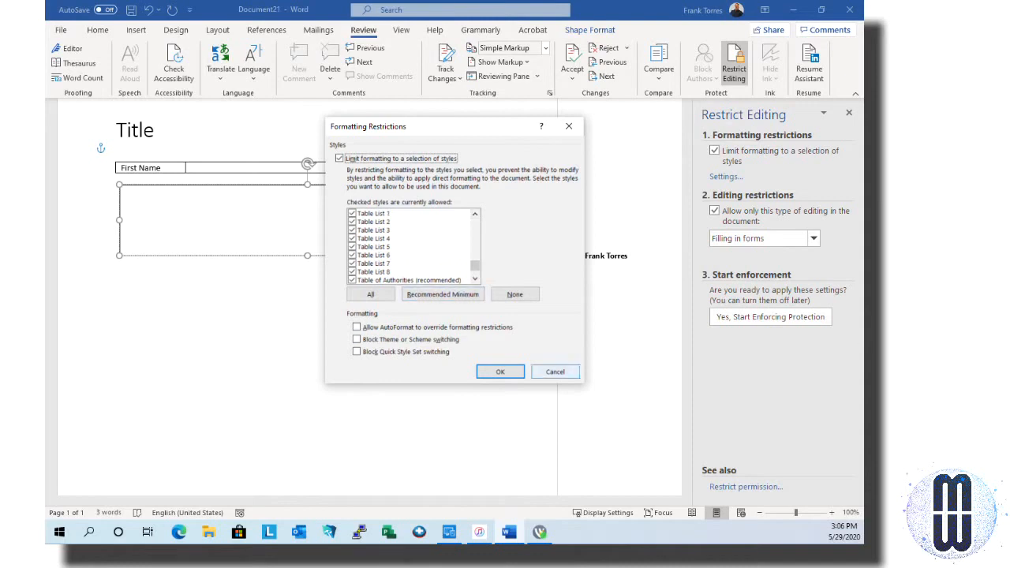
{"action": "left_click", "coordinate": [500, 371]}
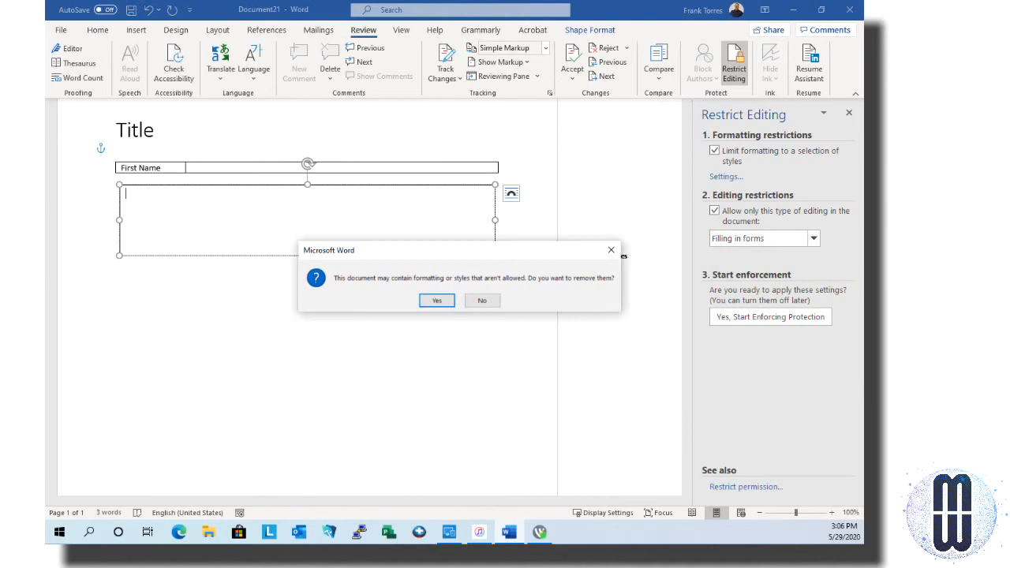
{"action": "key", "text": "Tab"}
{"action": "left_click", "coordinate": [486, 302]}
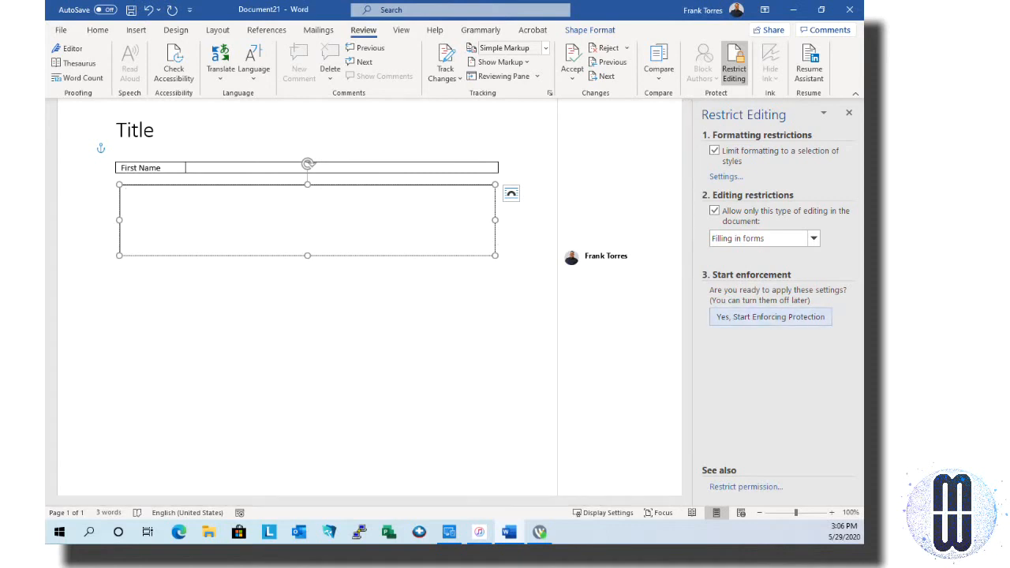
Enforce the forms-only protection with a password
{"action": "left_click", "coordinate": [770, 317]}
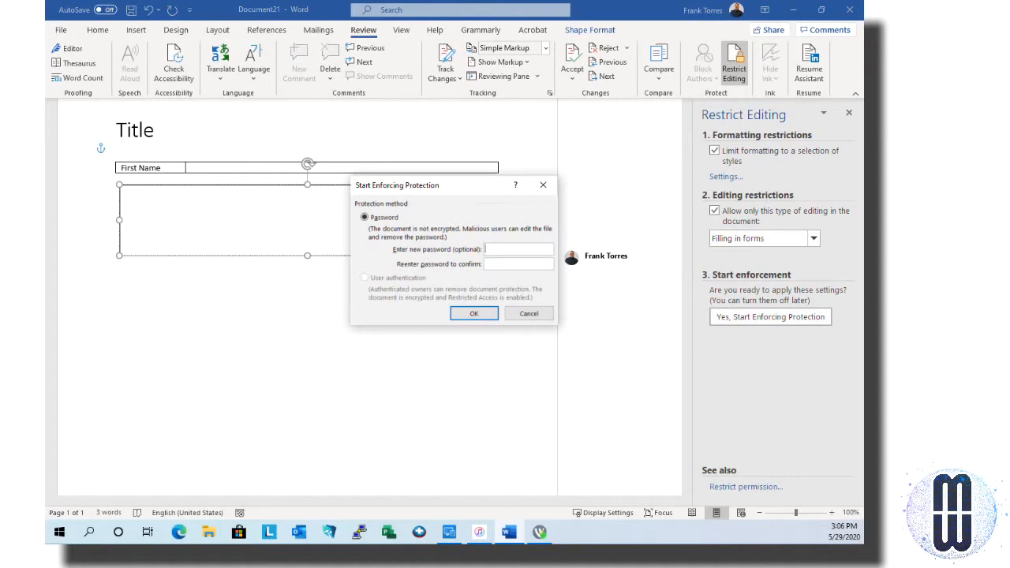
{"action": "type", "text": "••••••••"}
{"action": "key", "text": "Return"}
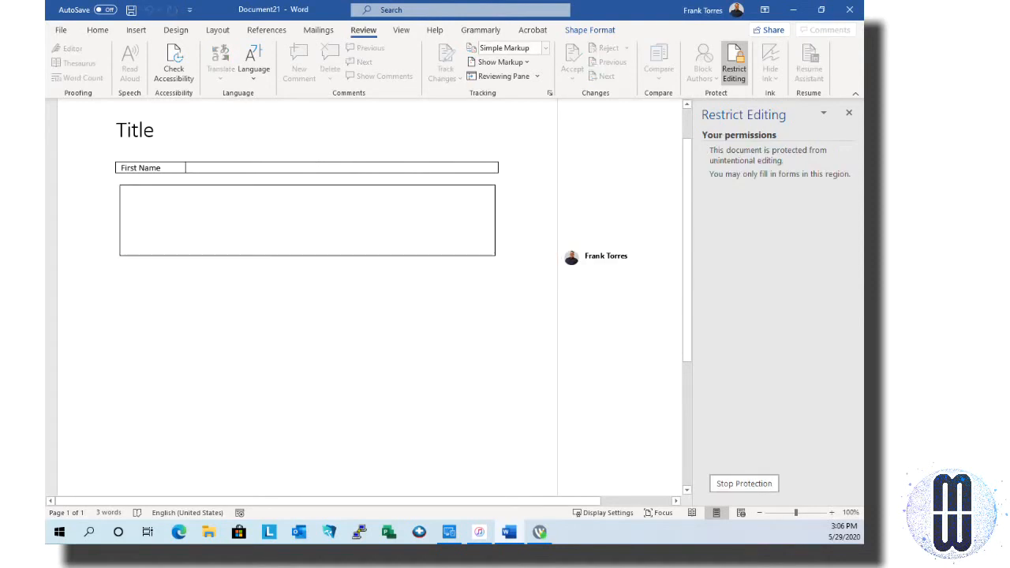
Check that the protected empty text box's editing commands are unavailable
{"action": "left_click", "coordinate": [450, 235]}
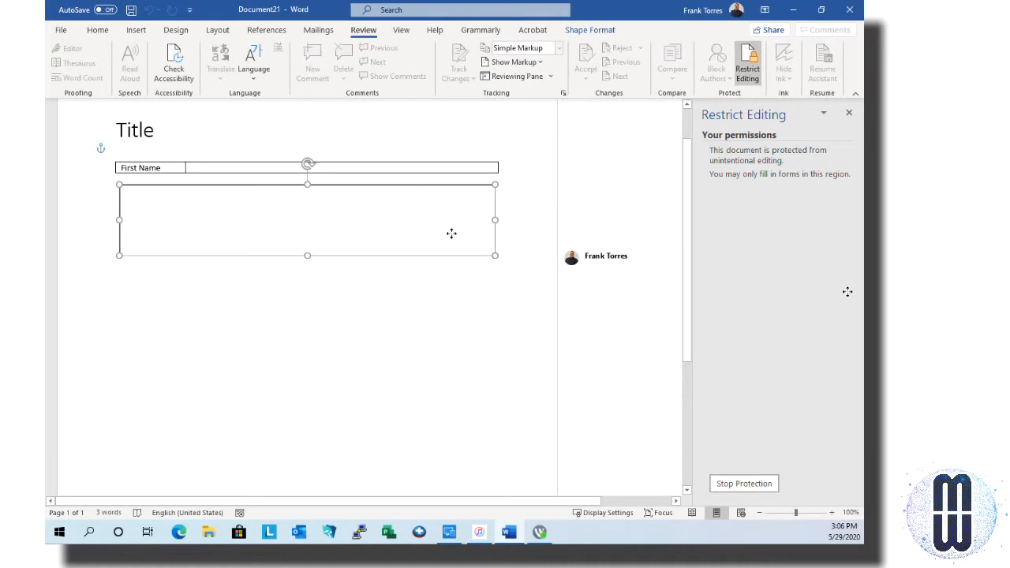
{"action": "right_click", "coordinate": [451, 233]}
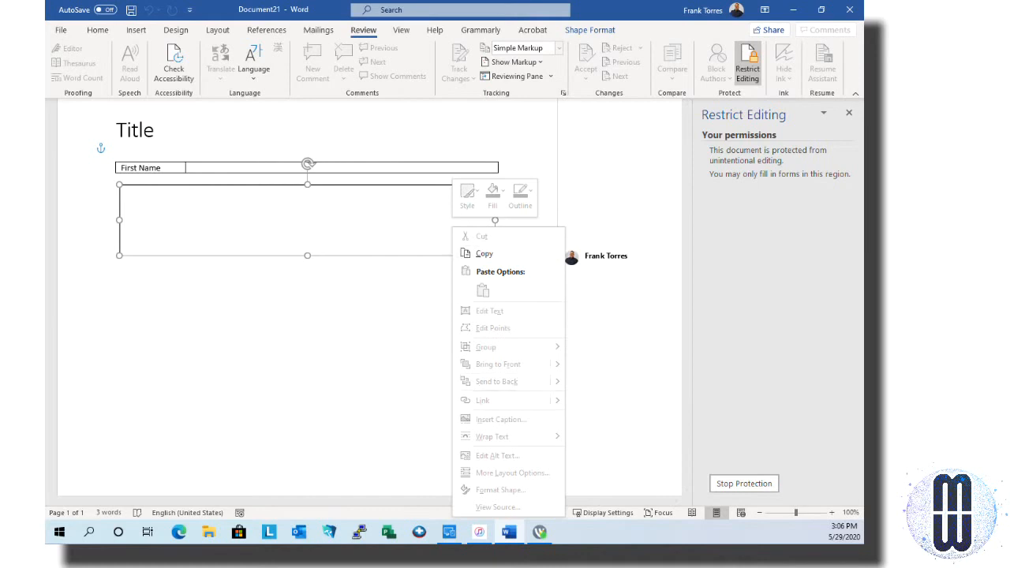
{"action": "key", "text": "Escape"}
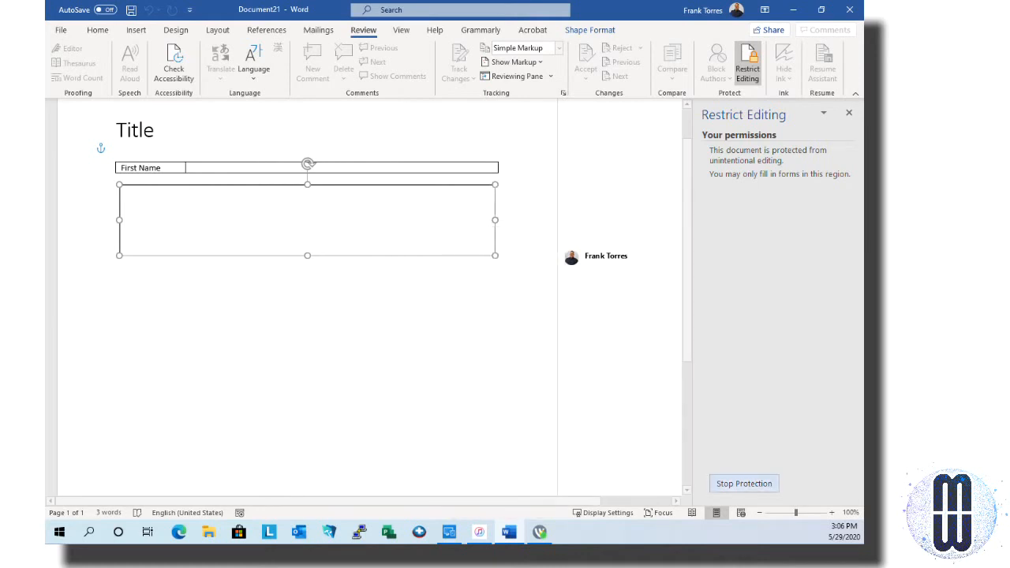